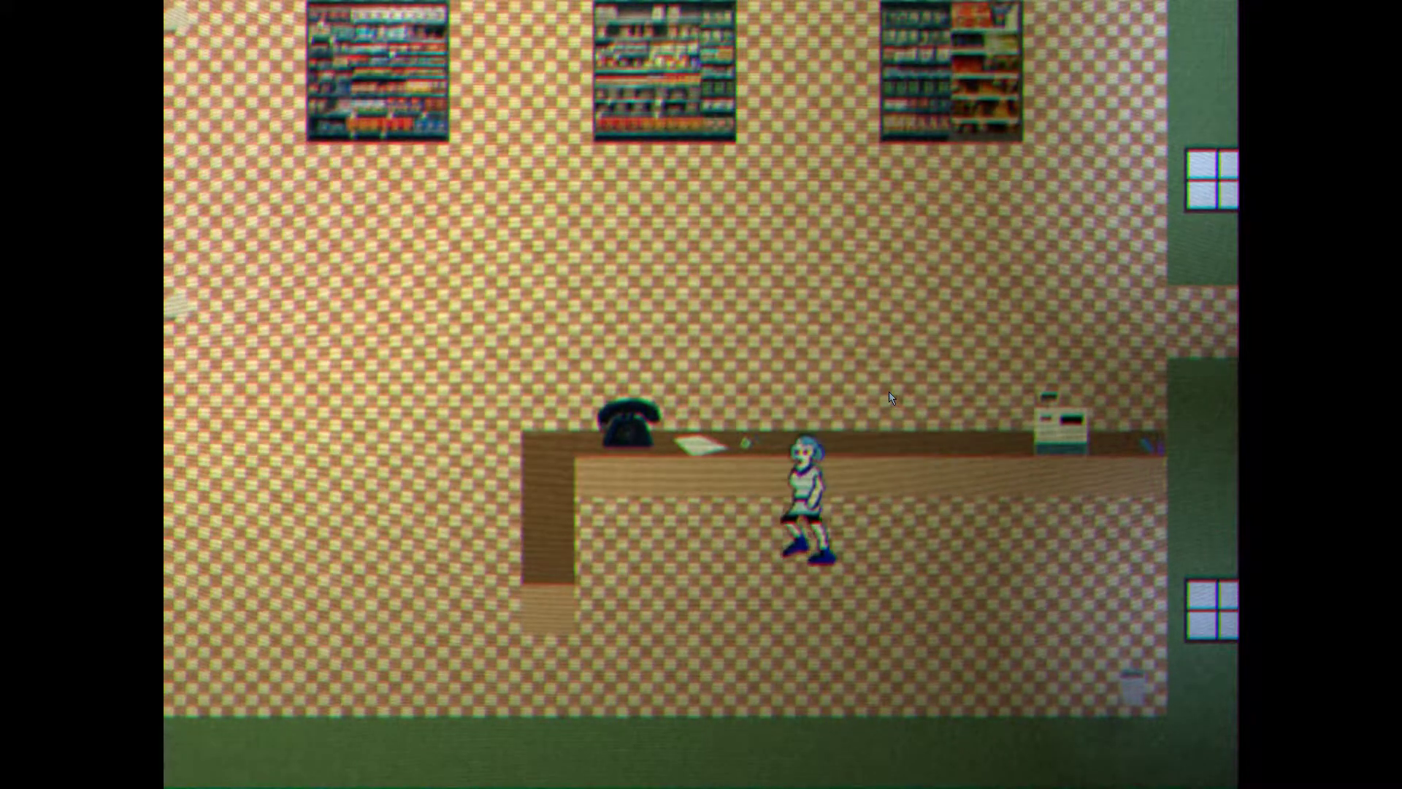
Leave the shop, cross the dark yard and pick up the storage closet key.
{"action": "key", "text": "Down"}
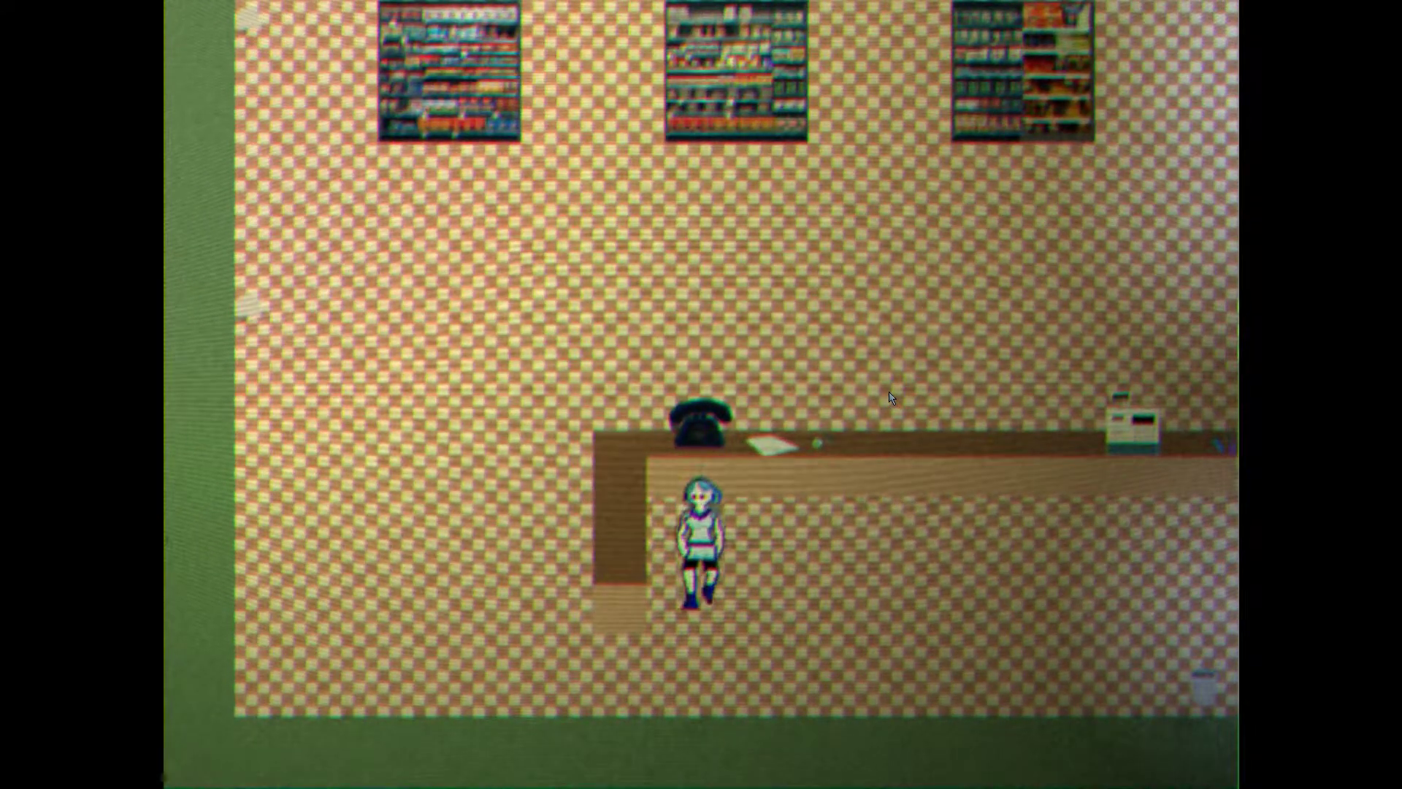
{"action": "key", "text": "Left"}
{"action": "key", "text": "Left"}
{"action": "key", "text": "Up"}
{"action": "key", "text": "Up"}
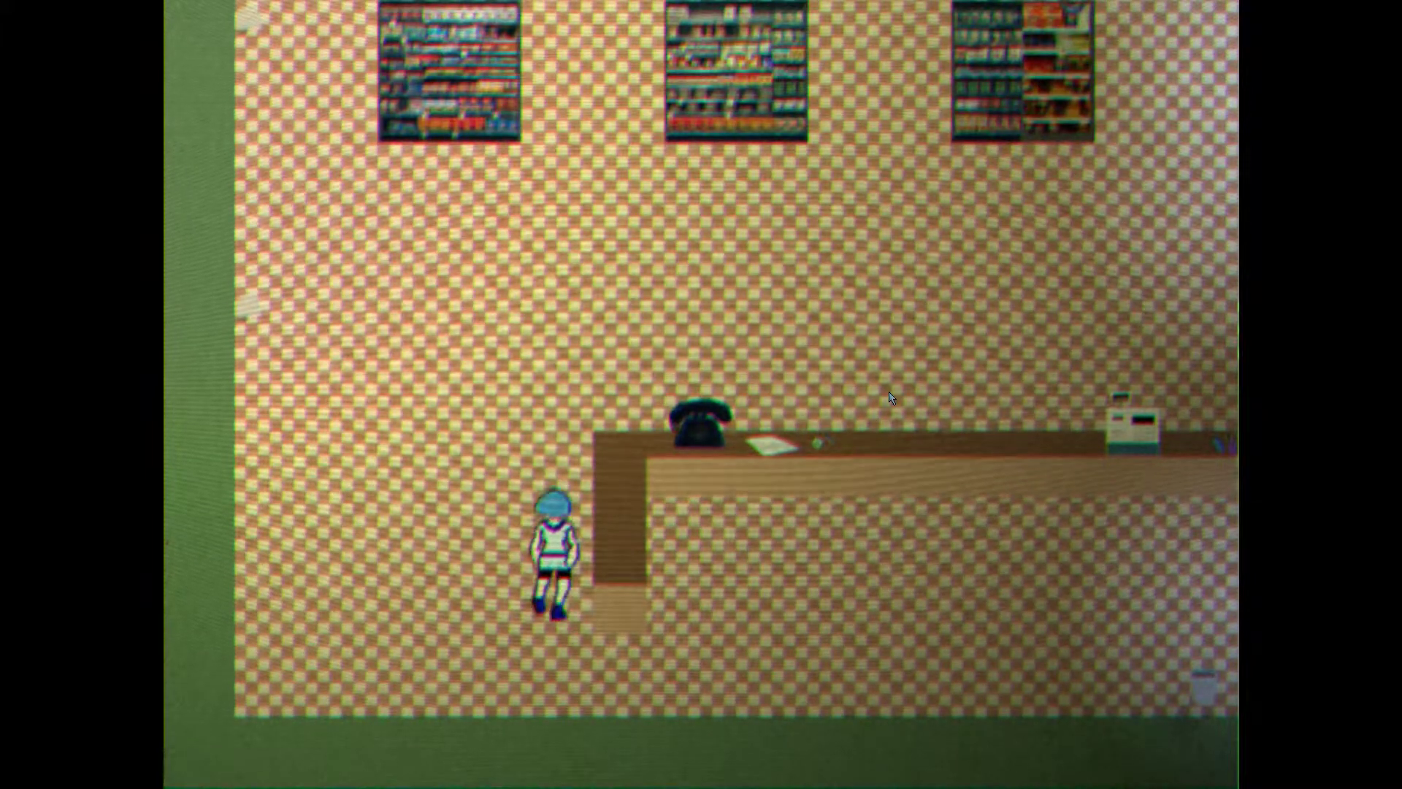
{"action": "key", "text": "Up"}
{"action": "key", "text": "Up"}
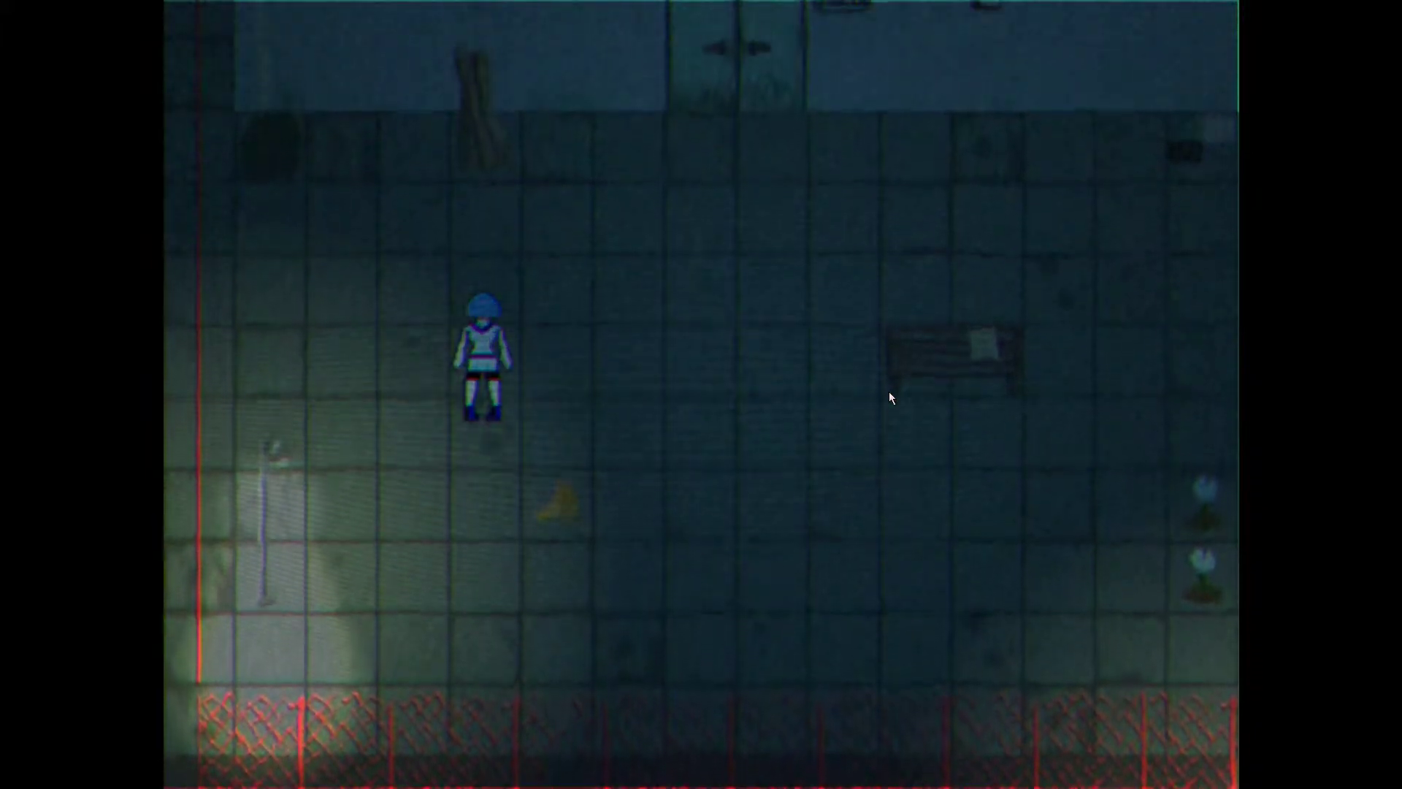
{"action": "key", "text": "Up"}
{"action": "key", "text": "Left"}
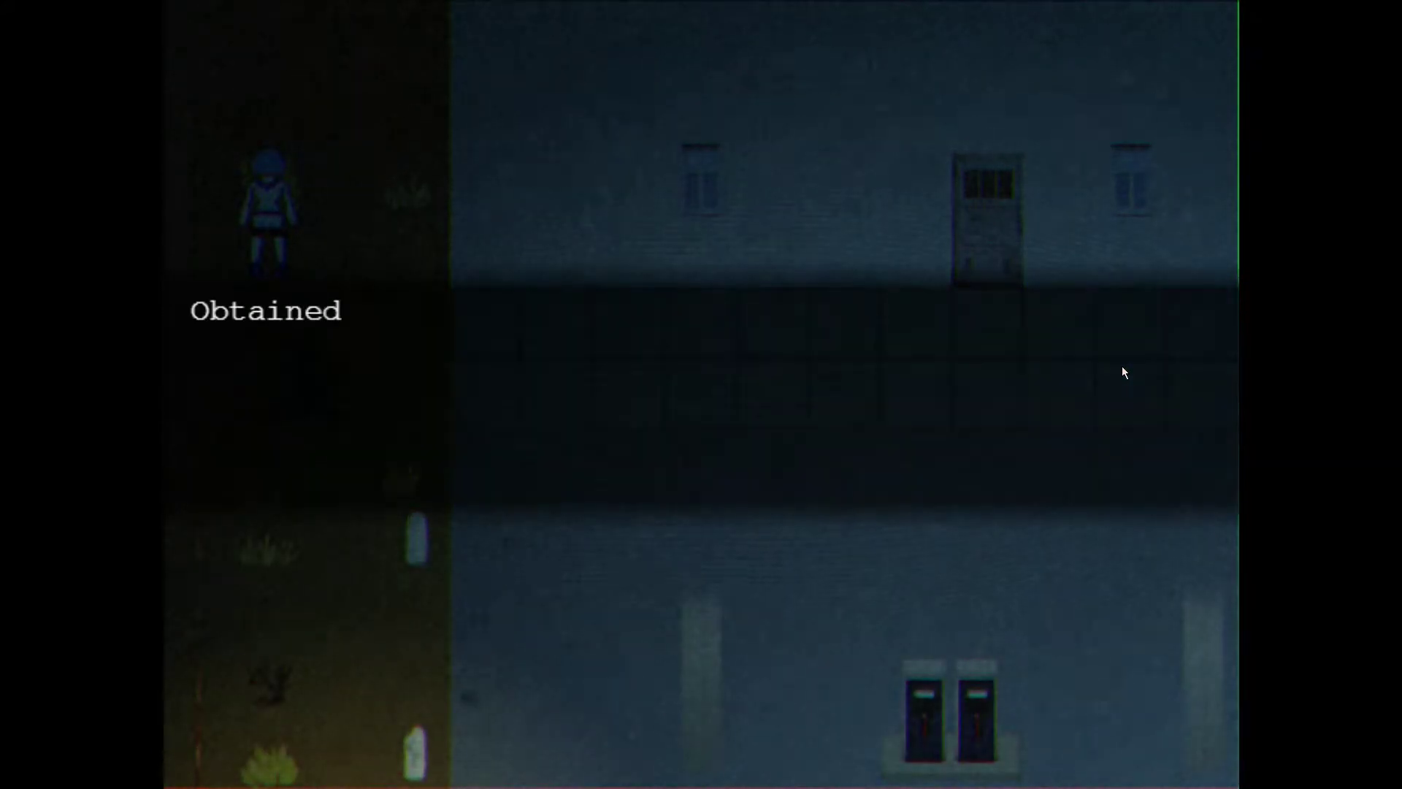
{"action": "key", "text": "Return"}
Walk along the counter and out to examine the vending machine.
{"action": "key", "text": "Right"}
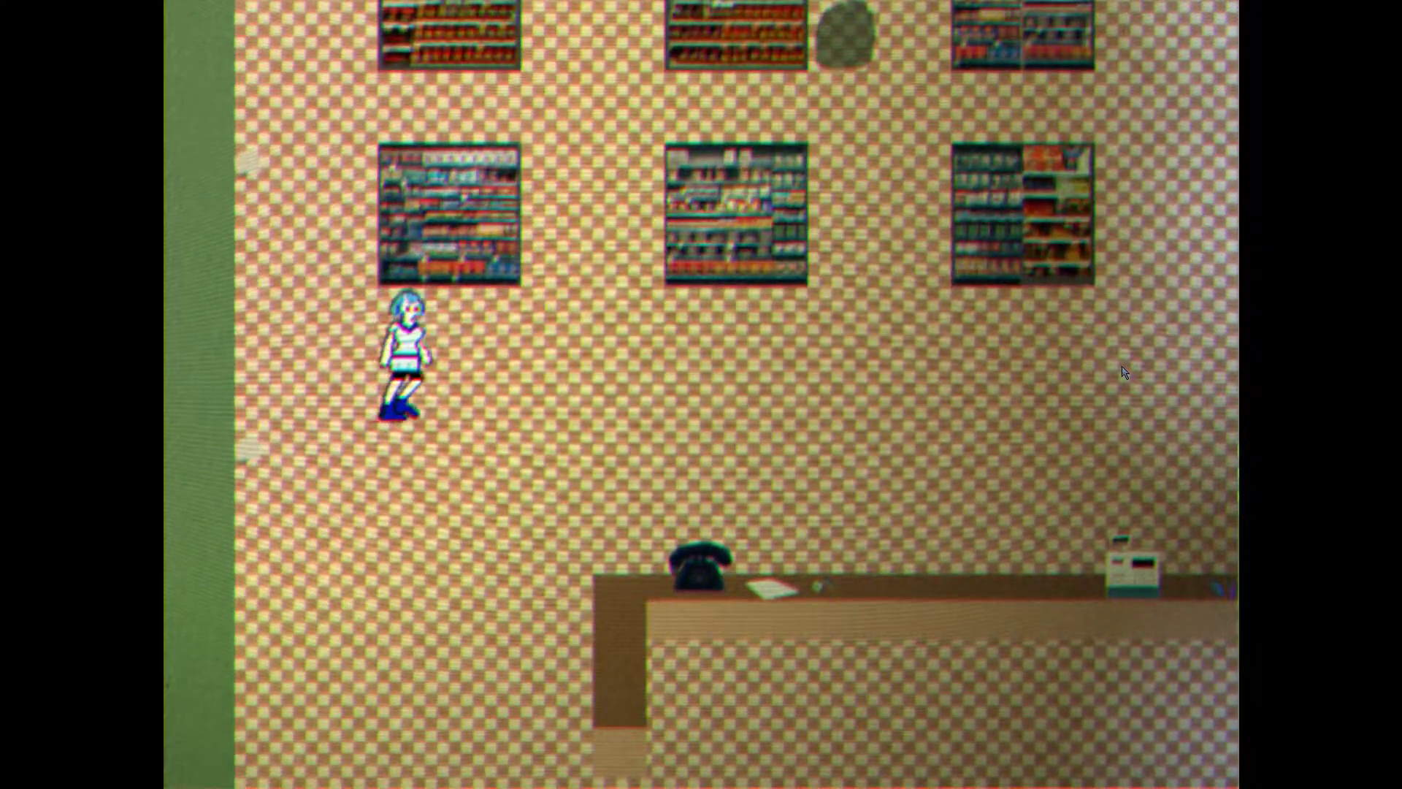
{"action": "key", "text": "Down"}
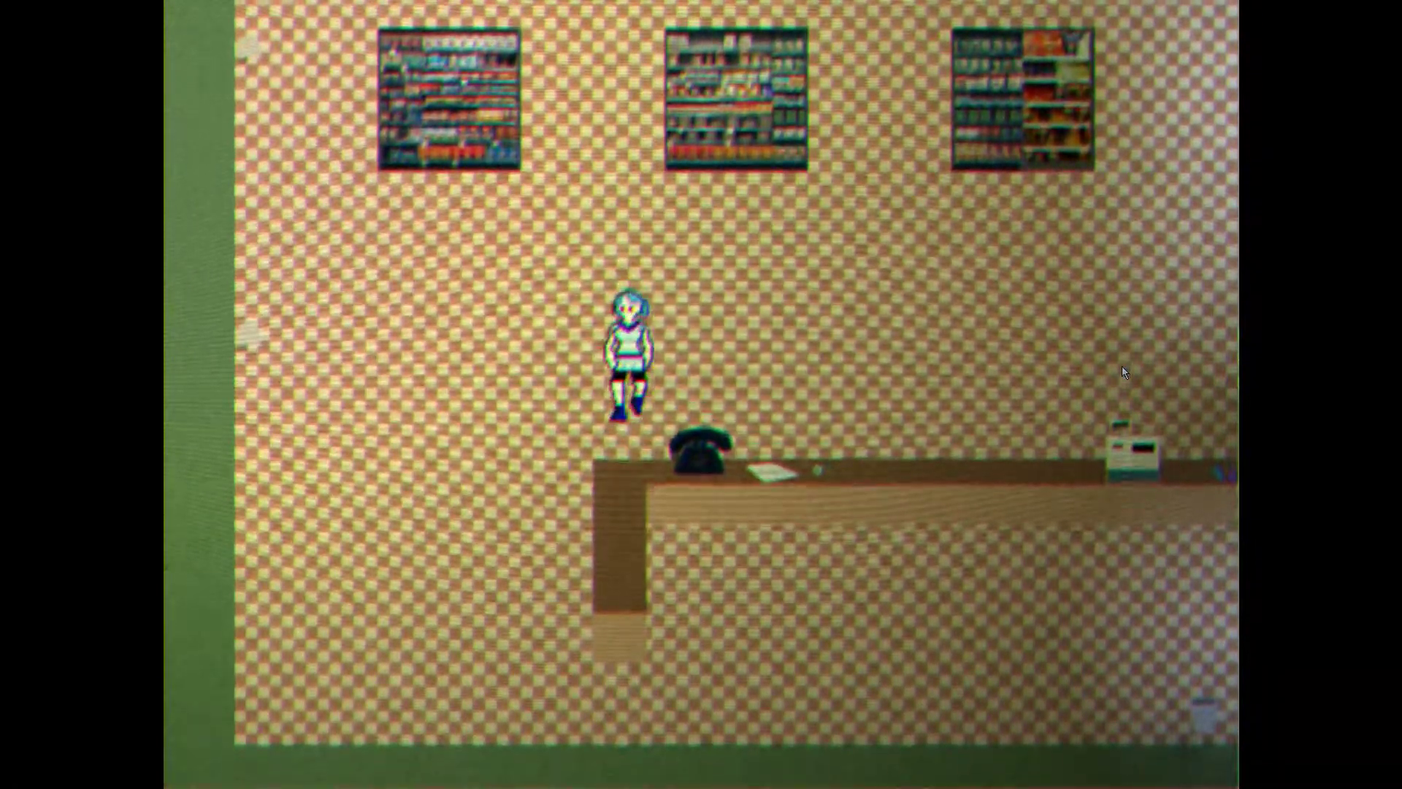
{"action": "key", "text": "Right"}
{"action": "key", "text": "Right"}
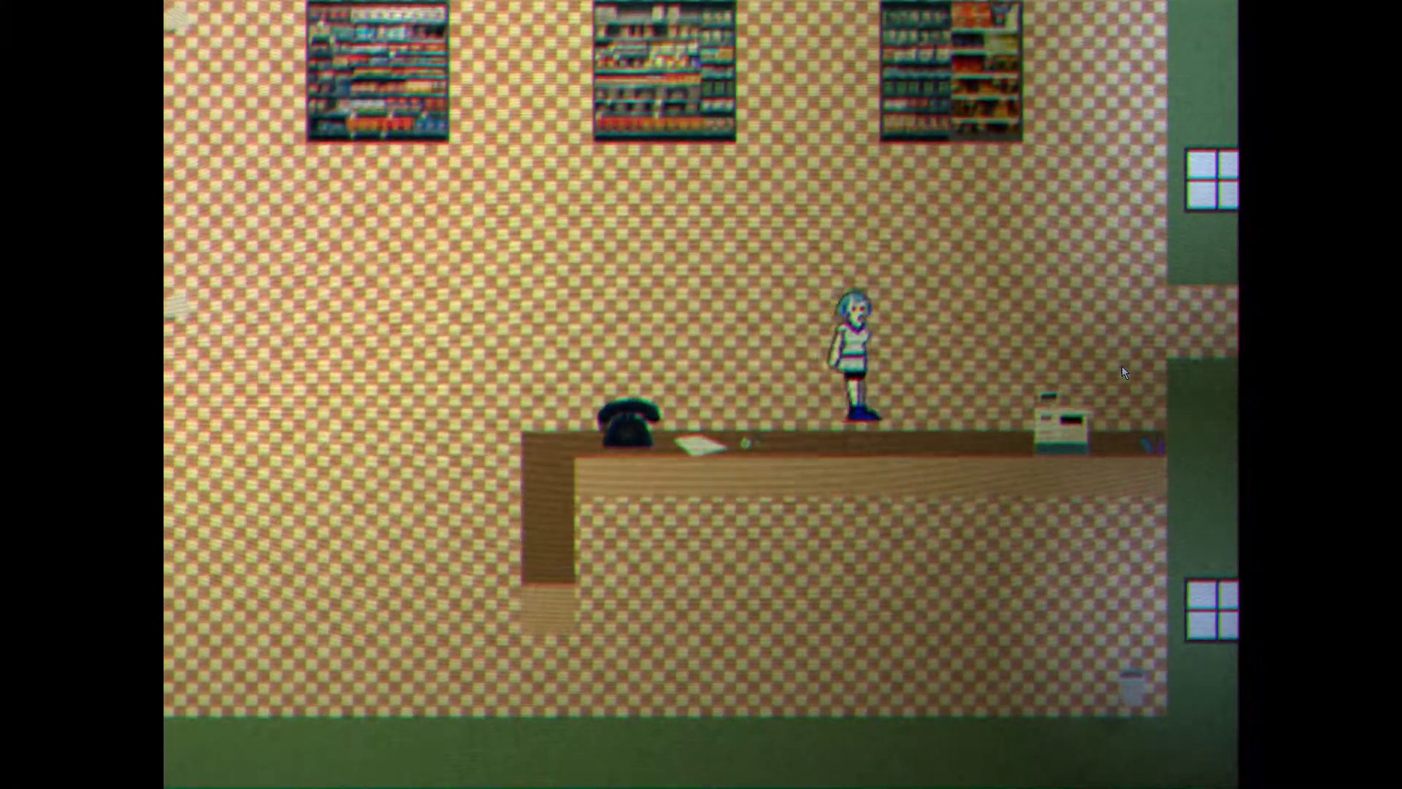
{"action": "key", "text": "Right"}
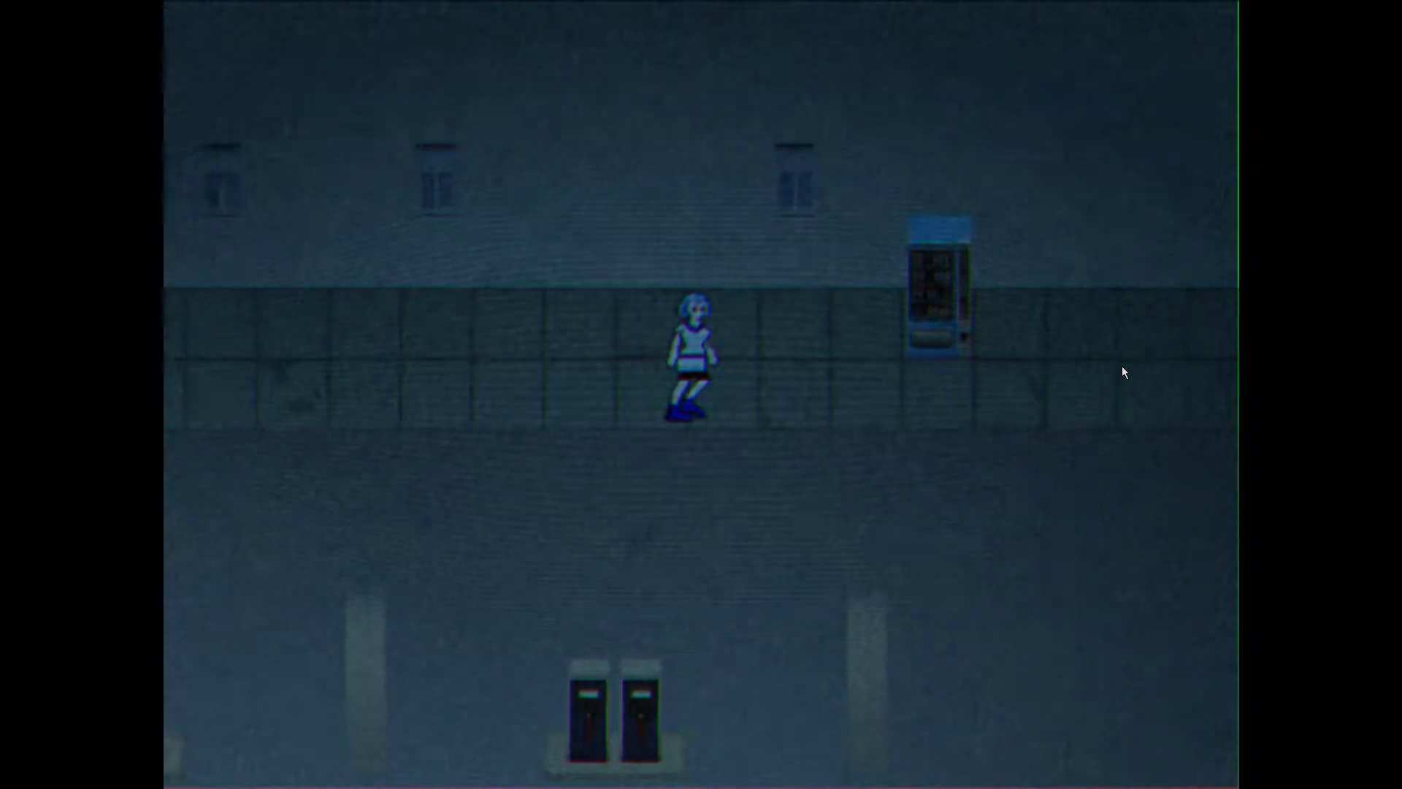
{"action": "key", "text": "Right"}
{"action": "key", "text": "Up"}
{"action": "key", "text": "z"}
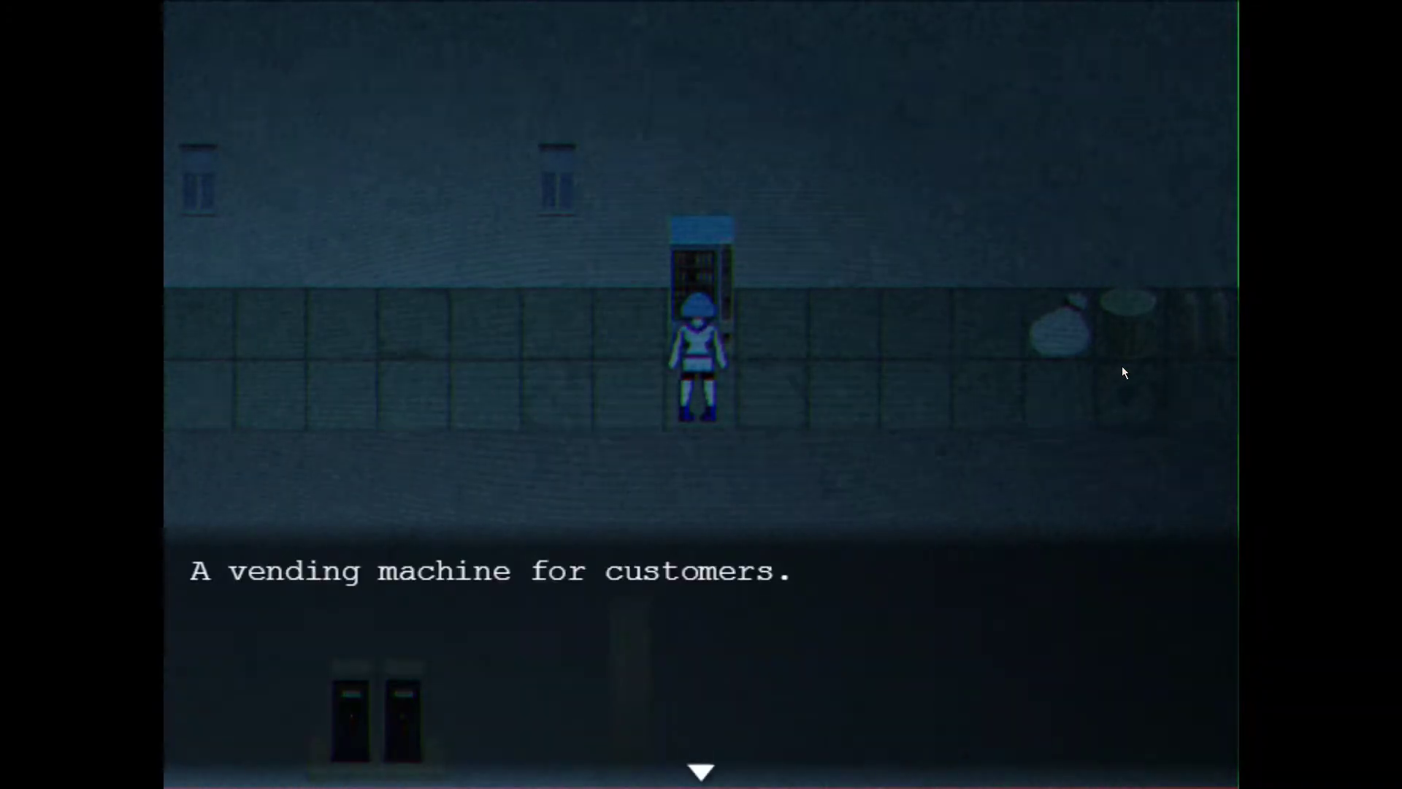
{"action": "key", "text": "z"}
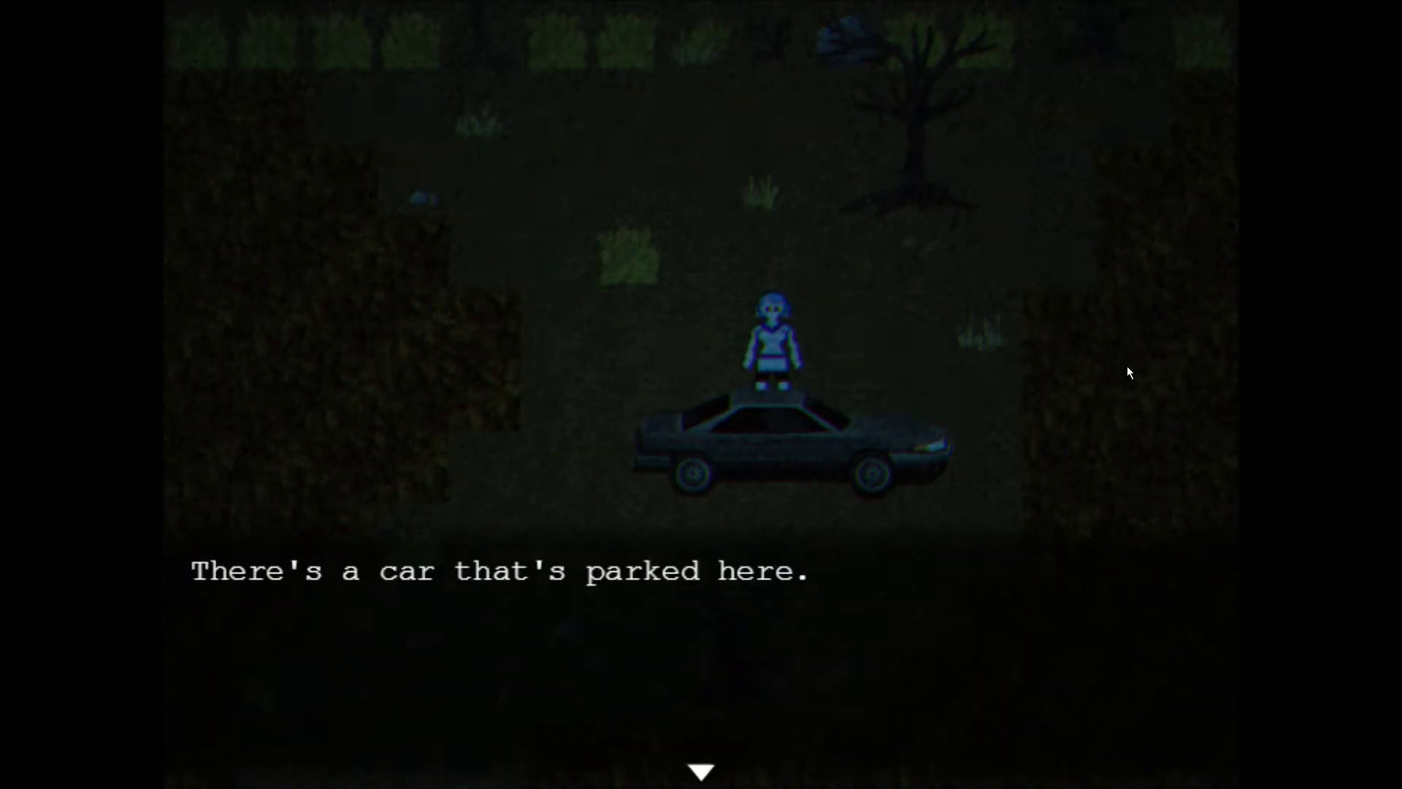
Examine the parked car, the destroyed generator and the chain link fence.
{"action": "key", "text": "Return"}
{"action": "key", "text": "Return"}
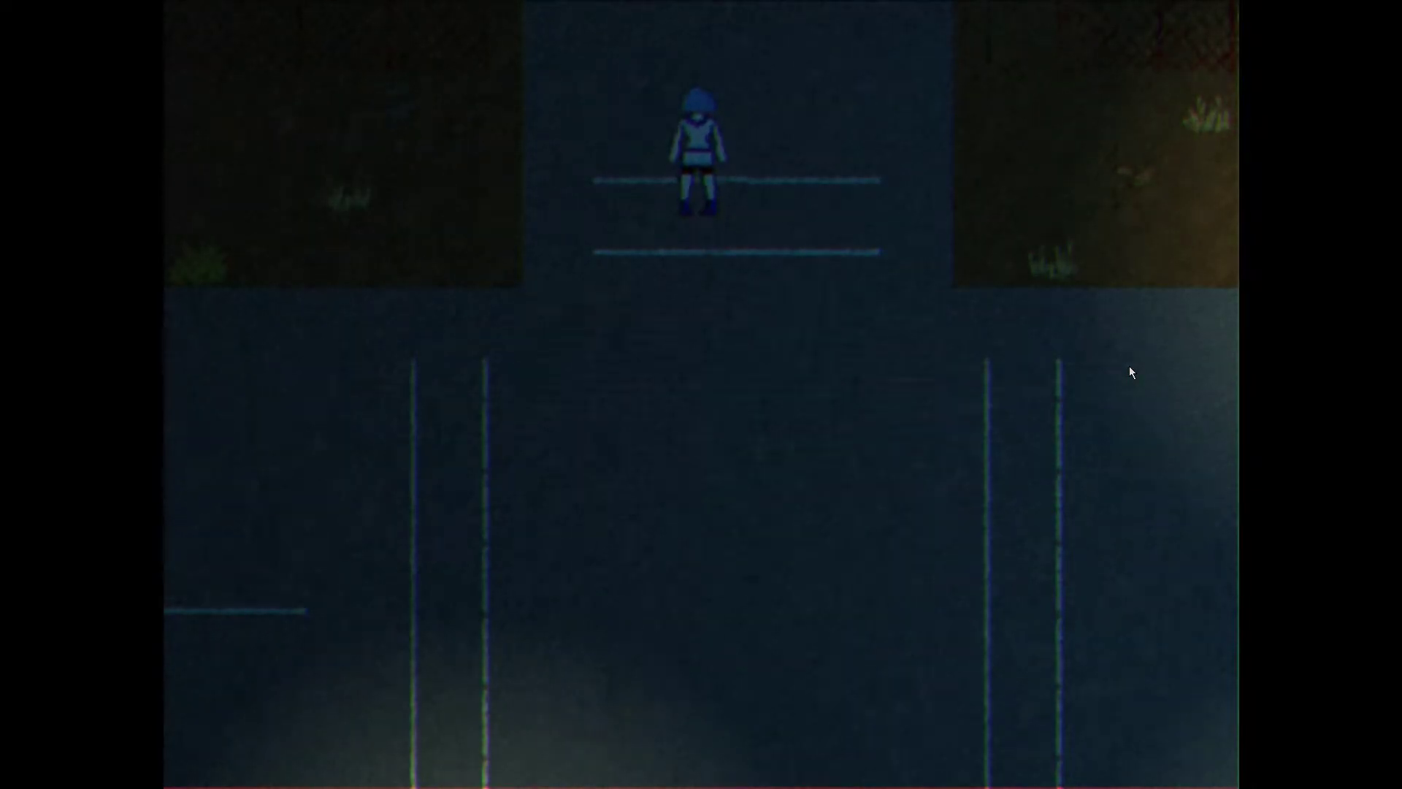
{"action": "key", "text": "Up"}
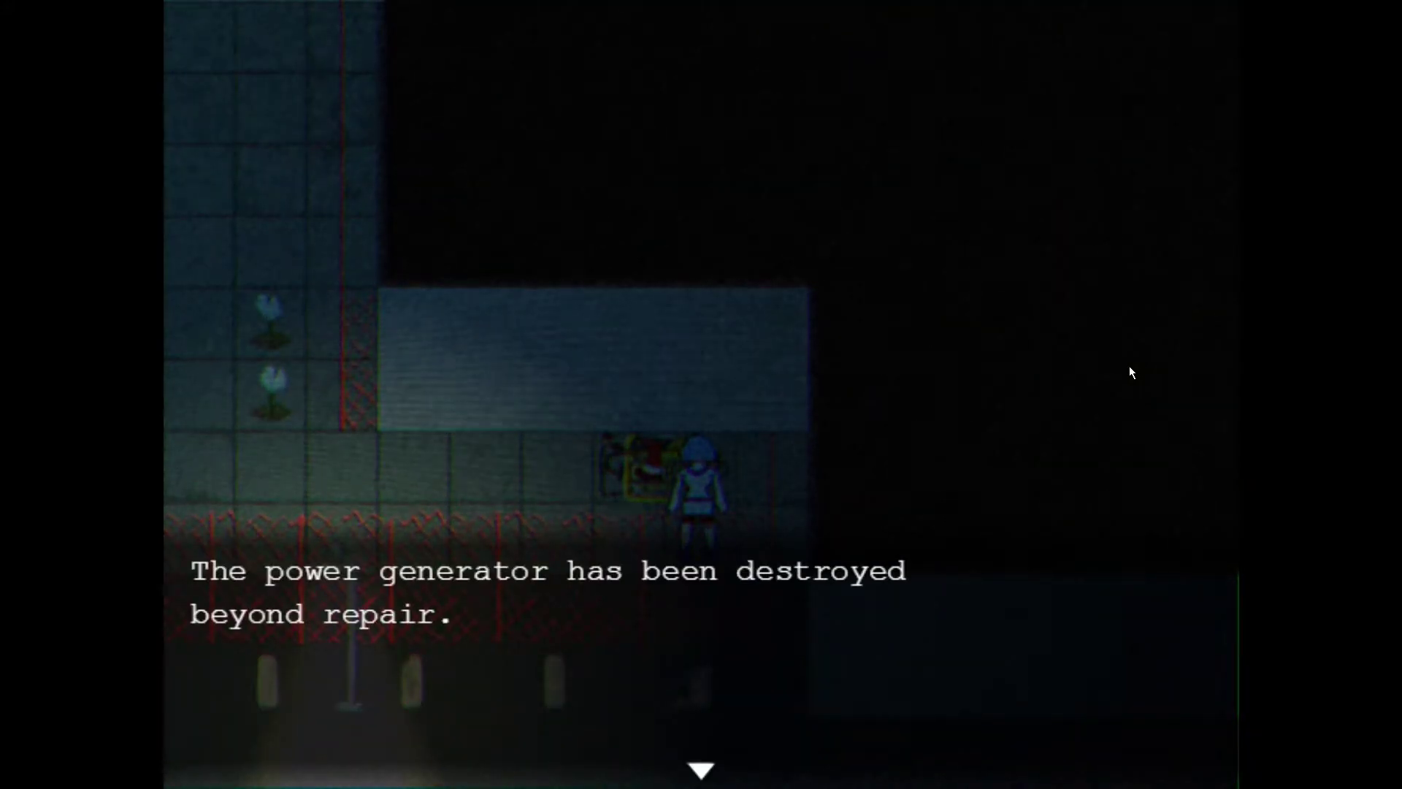
{"action": "key", "text": "Return"}
{"action": "key", "text": "Down"}
{"action": "key", "text": "Return"}
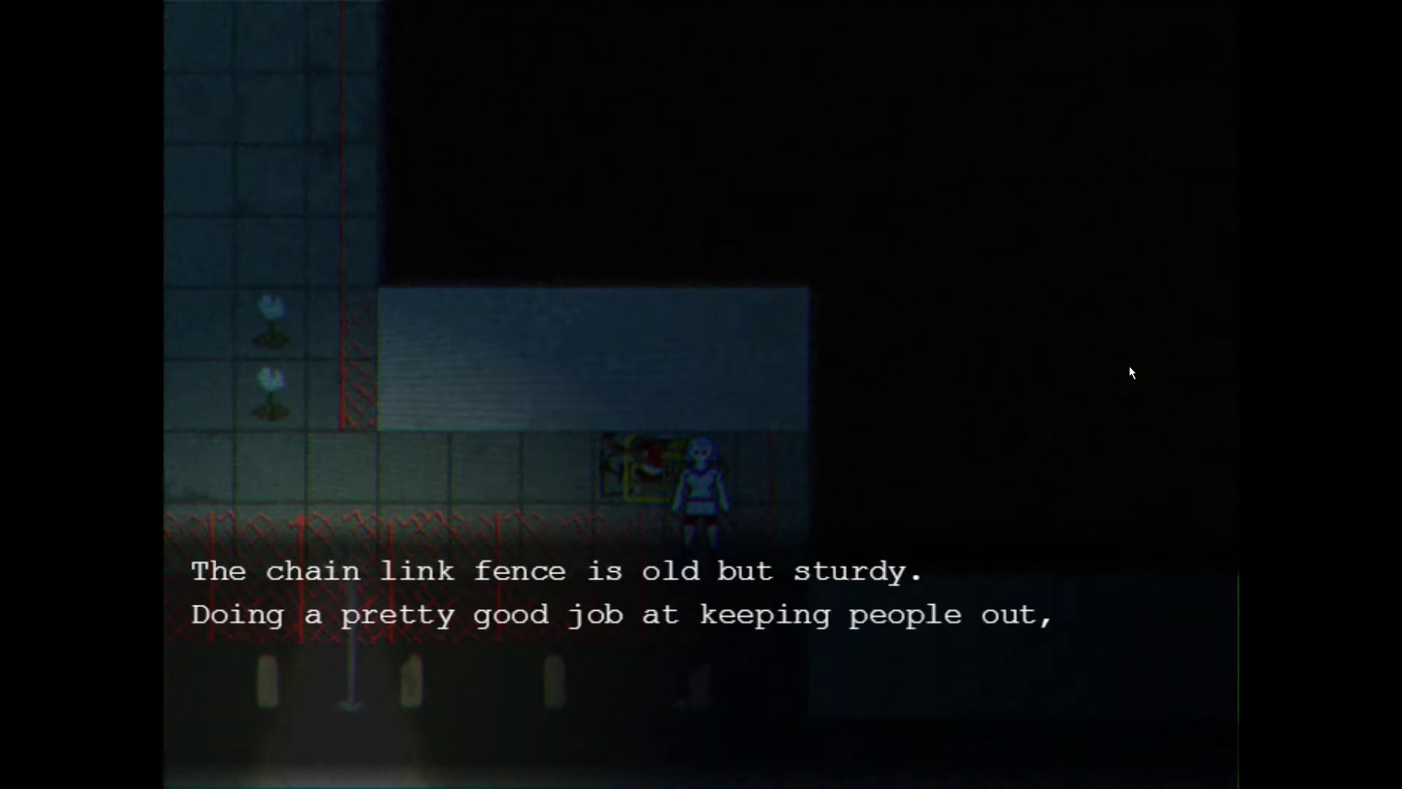
{"action": "key", "text": "Return"}
Cross the dark parking lot and examine the gas pumps.
{"action": "key", "text": "Down"}
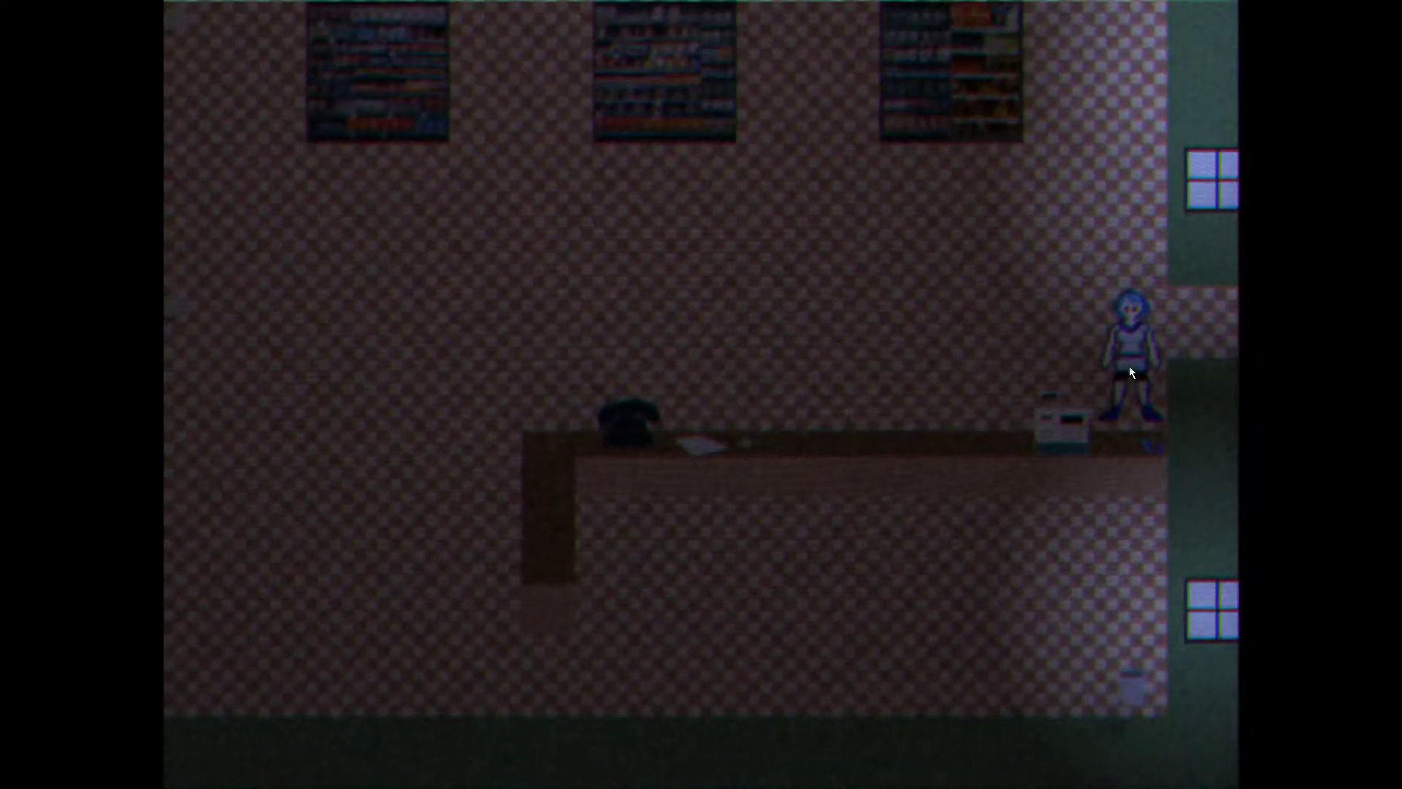
{"action": "key", "text": "Up"}
{"action": "key", "text": "Right"}
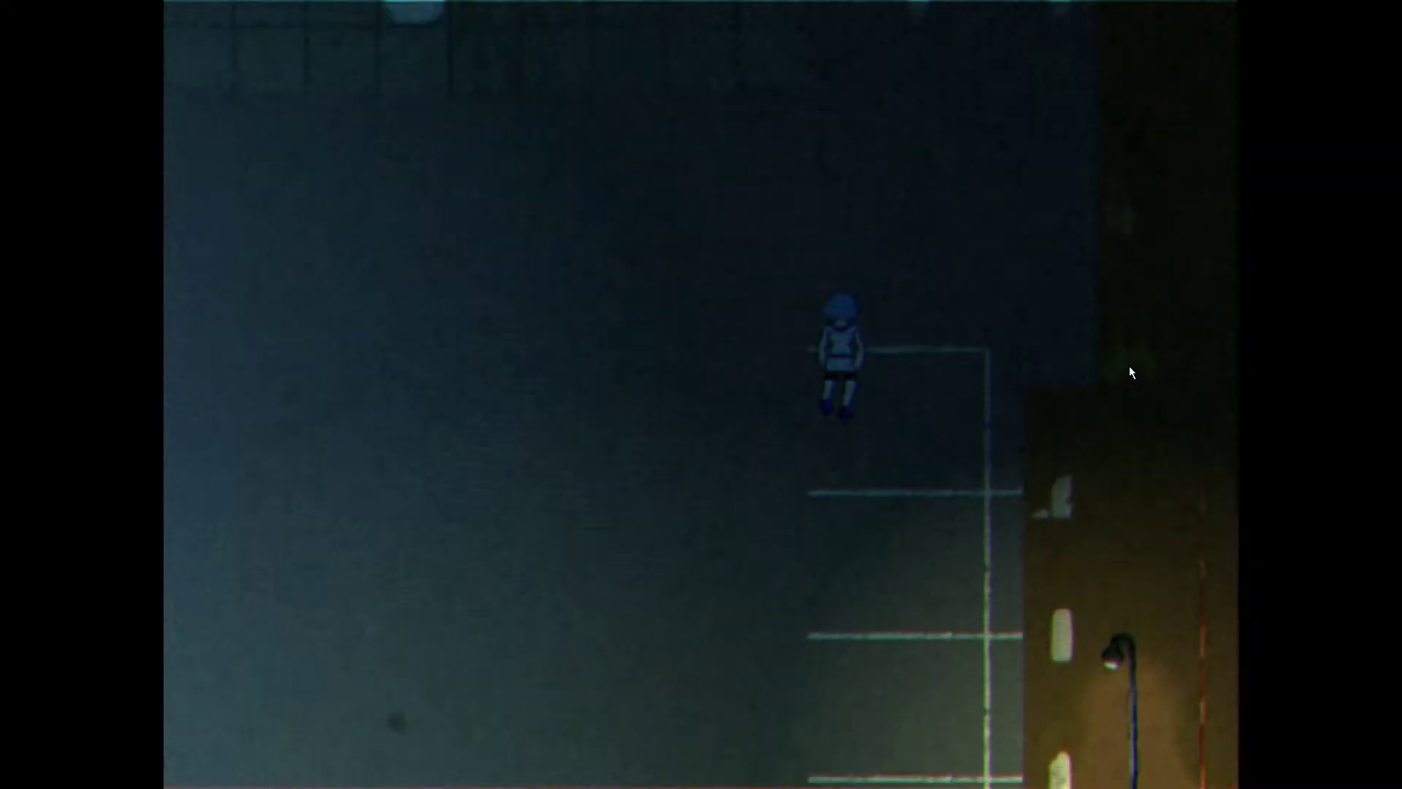
{"action": "key", "text": "Right"}
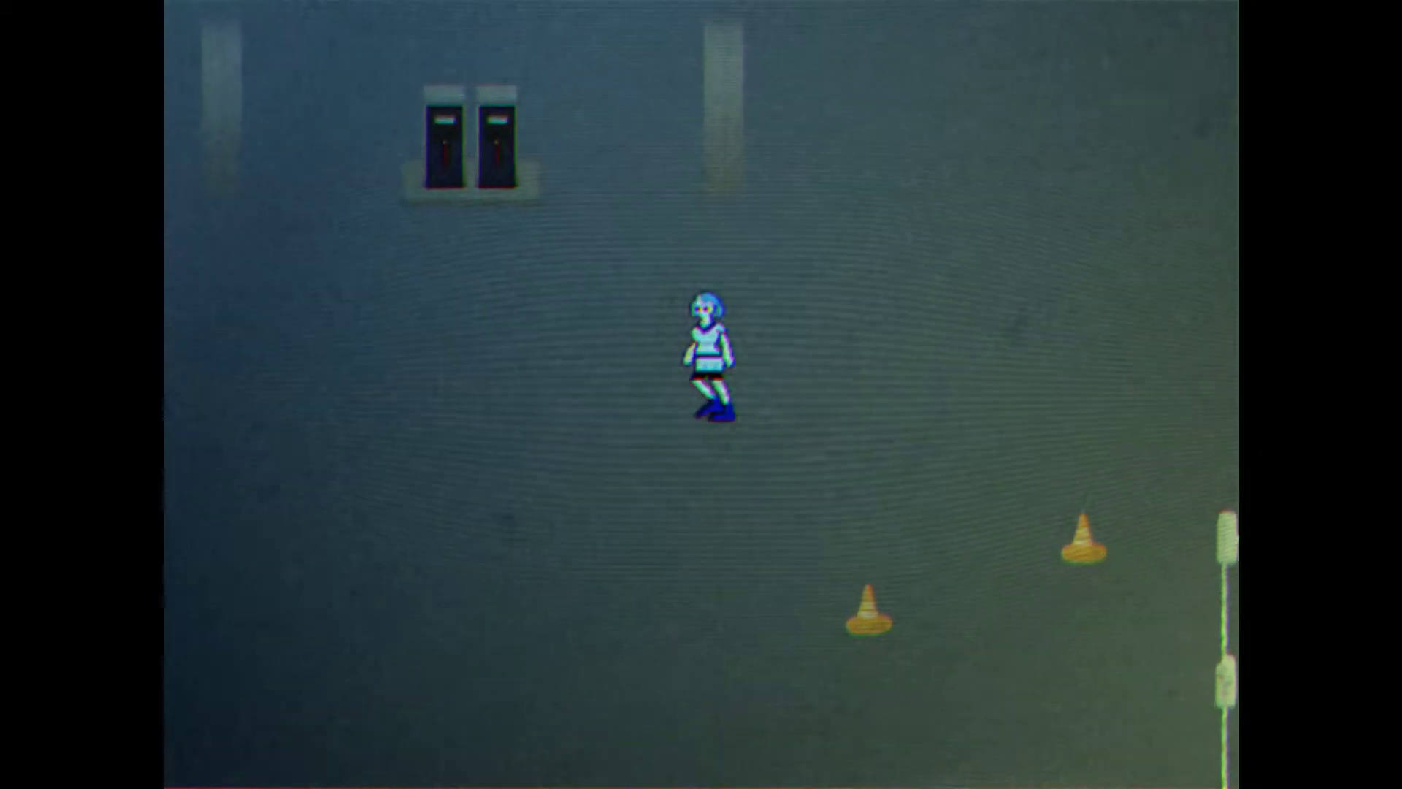
{"action": "key", "text": "Up"}
{"action": "key", "text": "Up"}
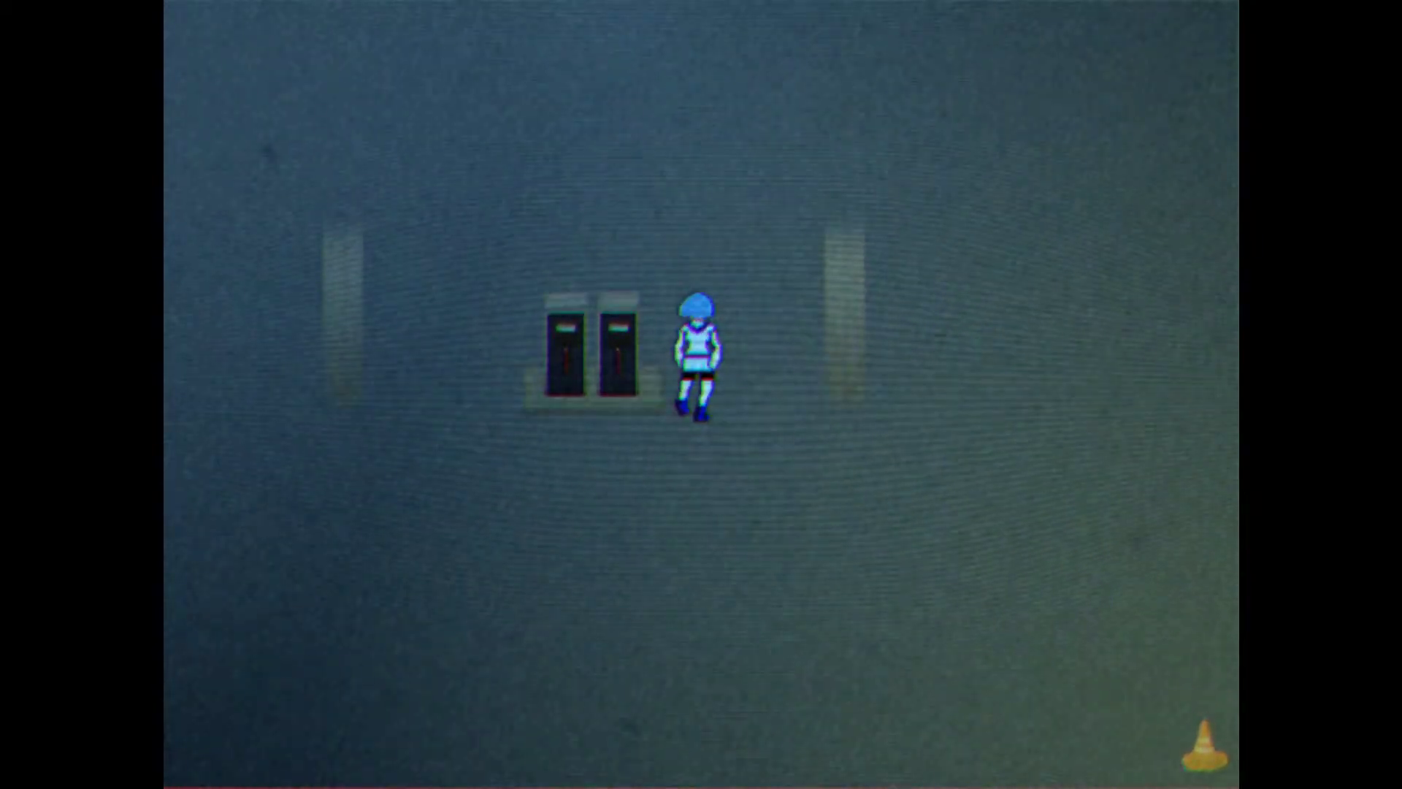
{"action": "key", "text": "Left"}
{"action": "key", "text": "z"}
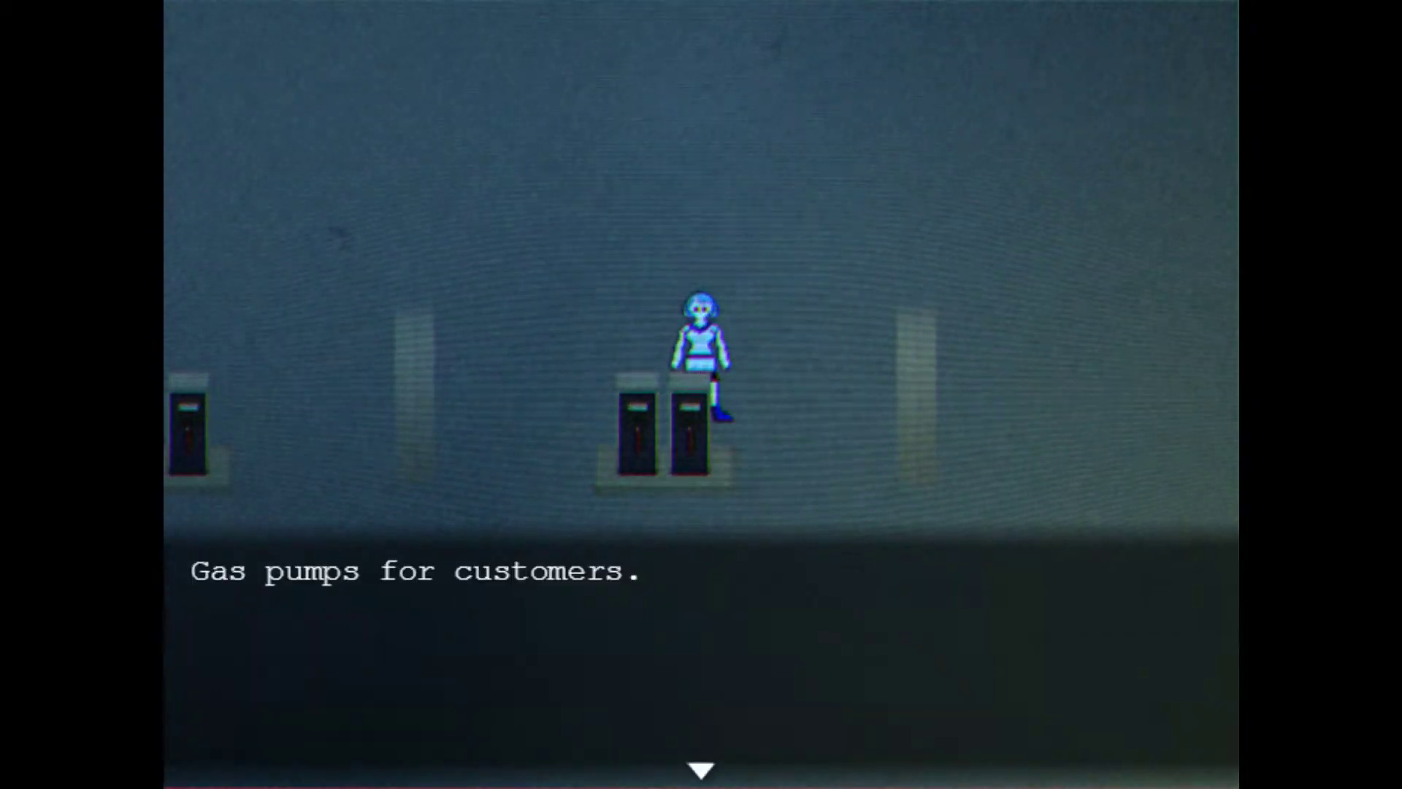
{"action": "key", "text": "z"}
{"action": "key", "text": "Right"}
{"action": "key", "text": "z"}
Follow the road to the shop's bottom wall and peer through the hole.
{"action": "key", "text": "Right"}
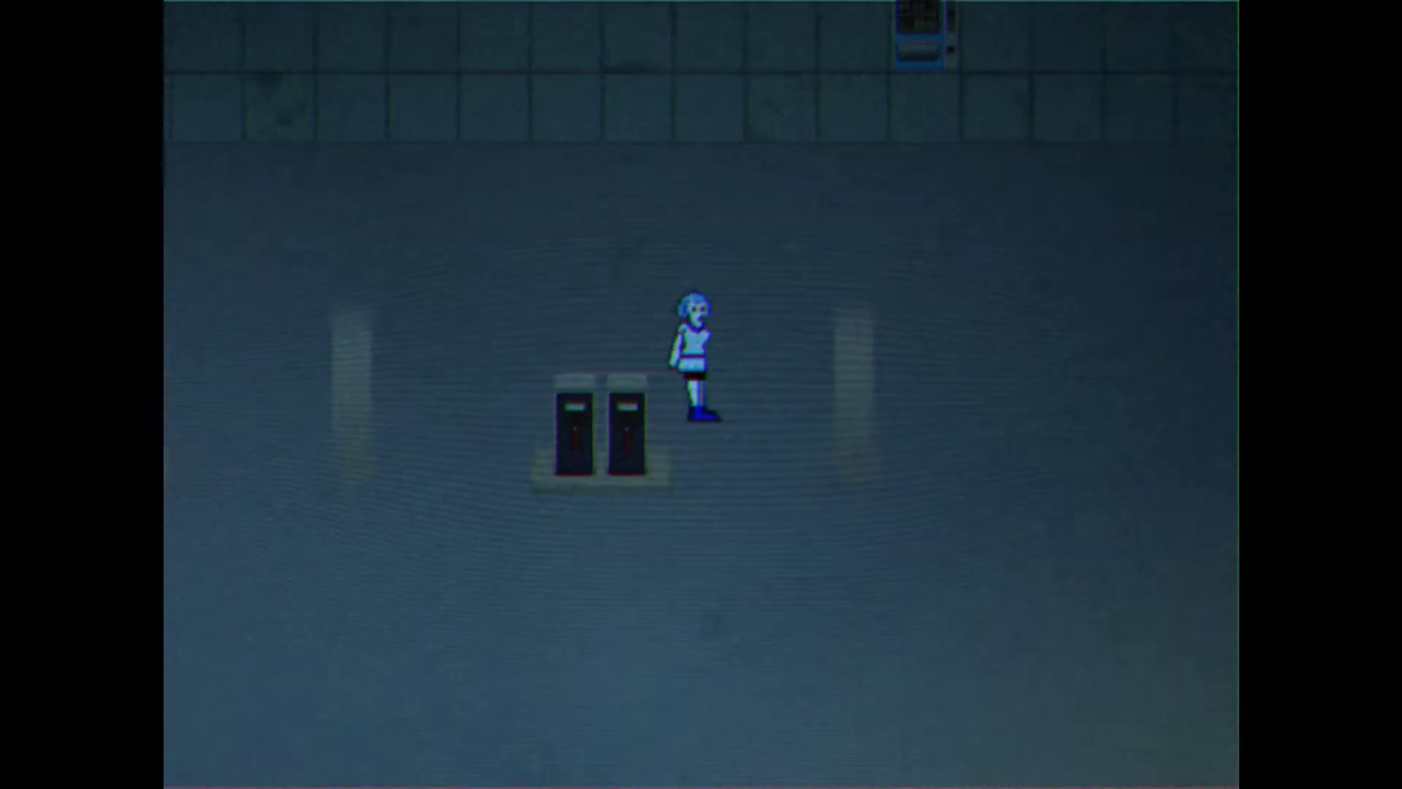
{"action": "key", "text": "Up"}
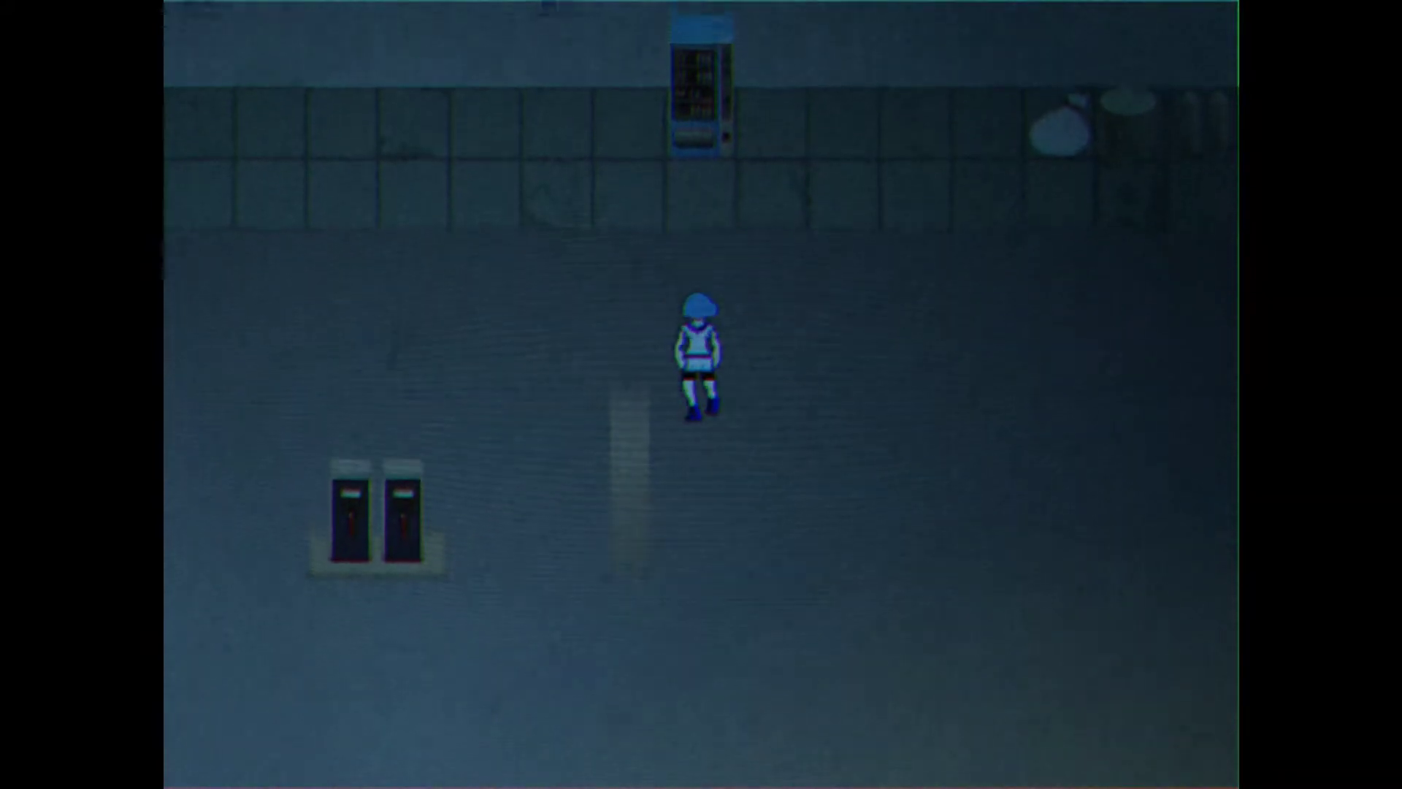
{"action": "key", "text": "Up"}
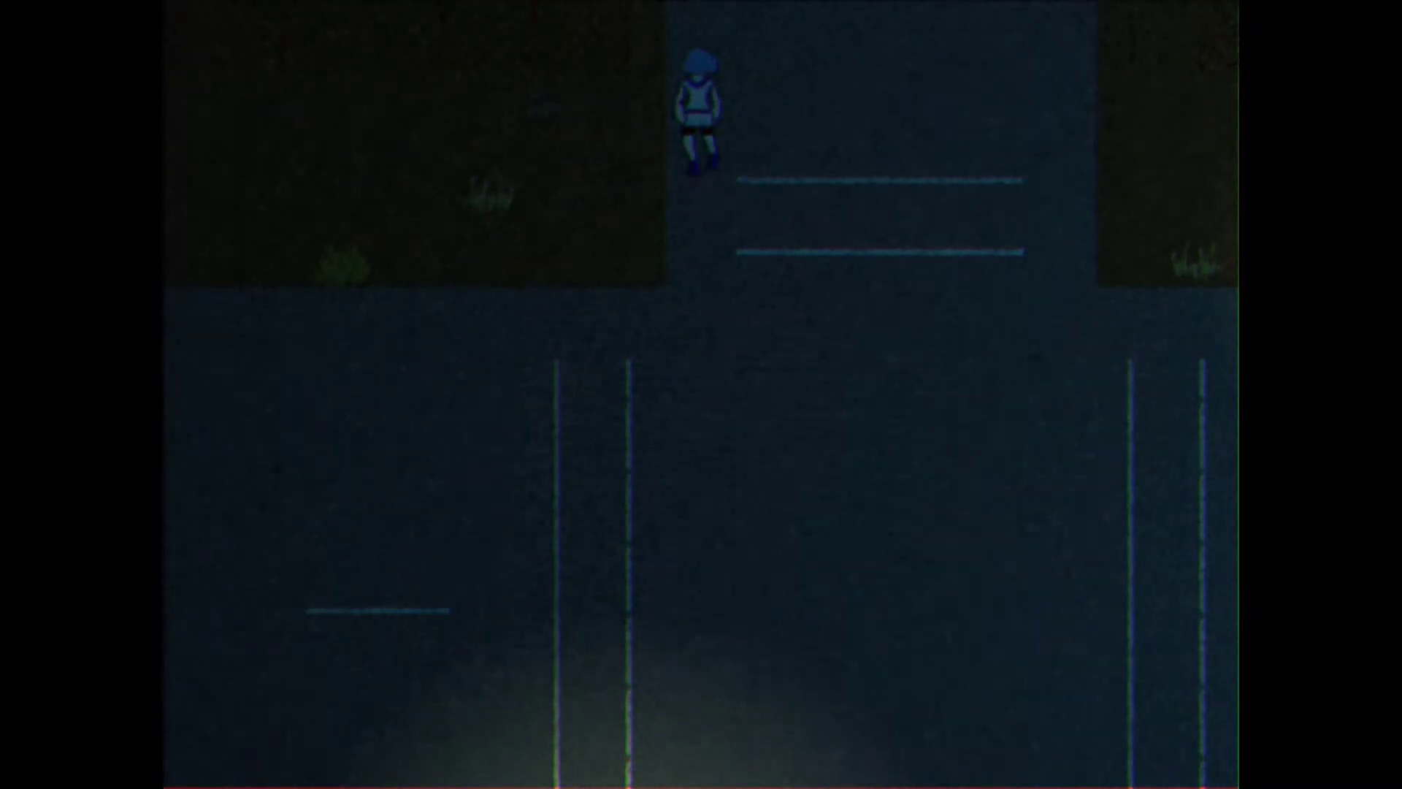
{"action": "key", "text": "Left"}
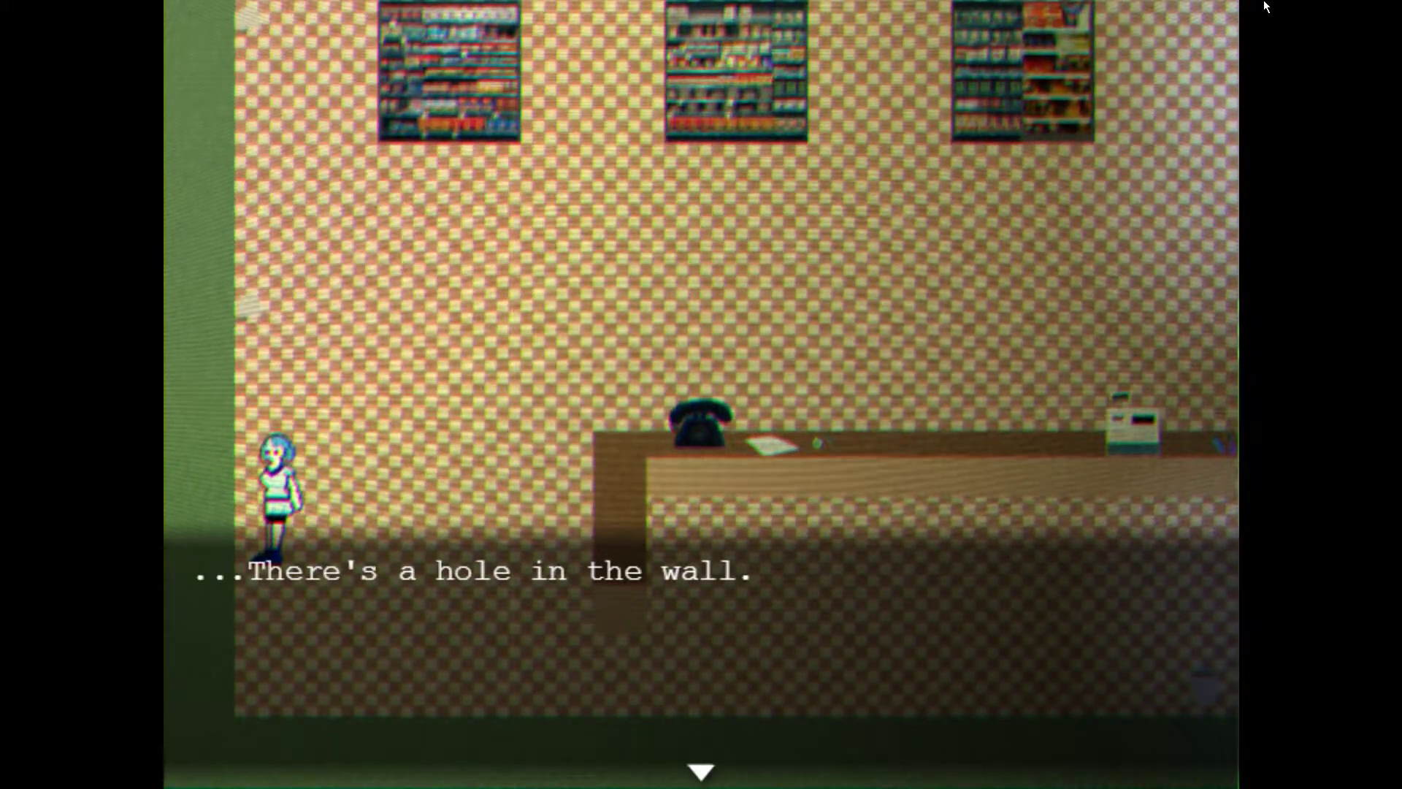
{"action": "key", "text": "Return"}
{"action": "key", "text": "Return"}
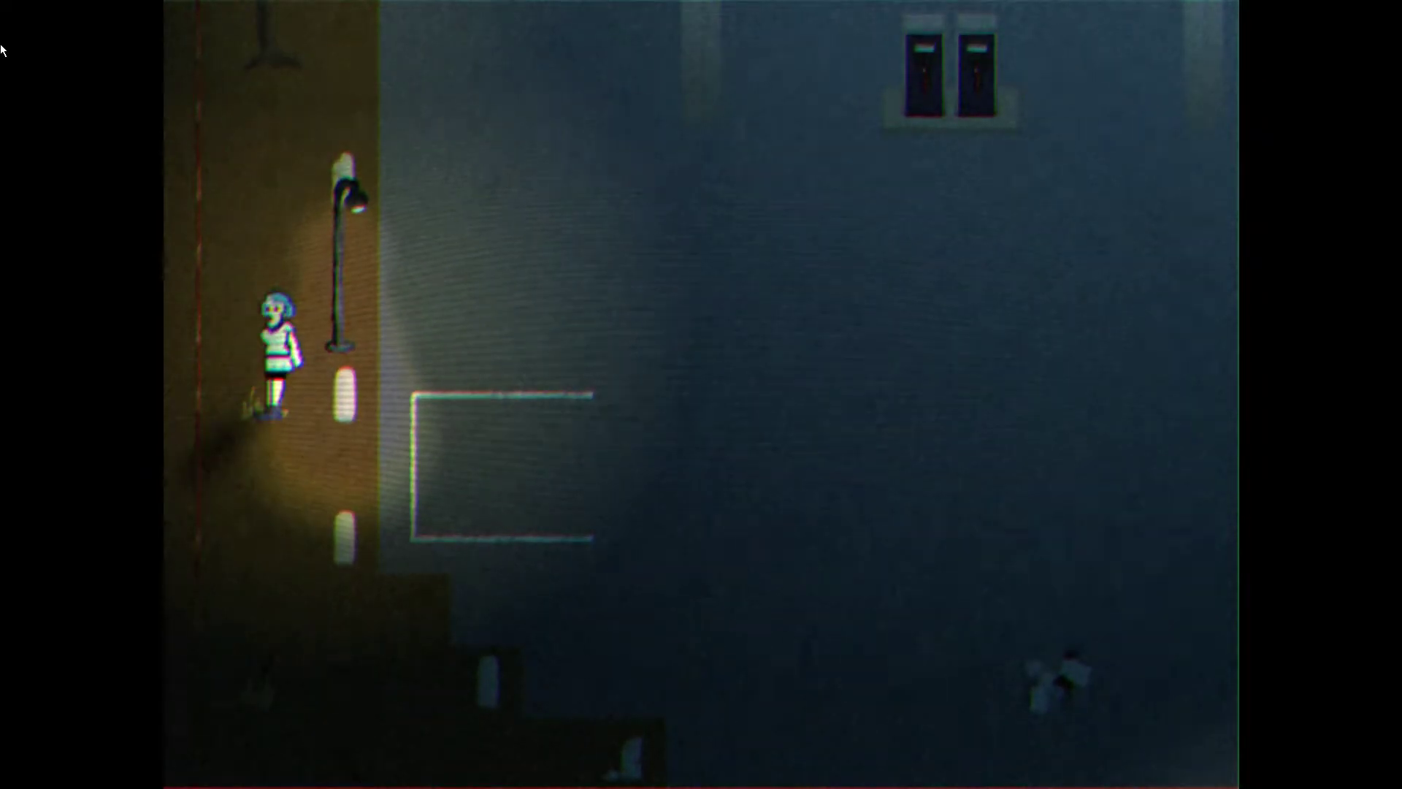
Walk up the lamplit path through the office and out its upper-left door.
{"action": "key", "text": "Up"}
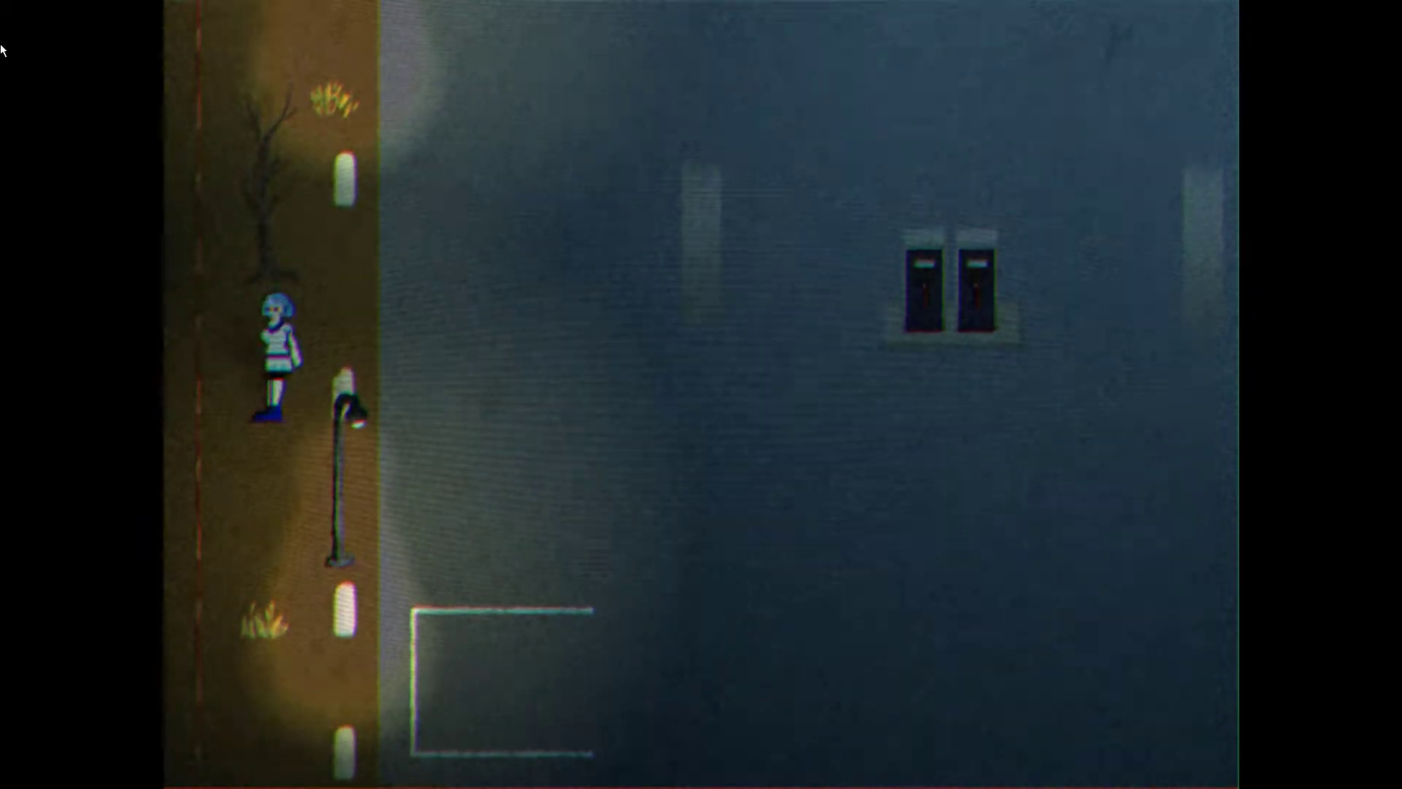
{"action": "key", "text": "Up"}
{"action": "key", "text": "Right"}
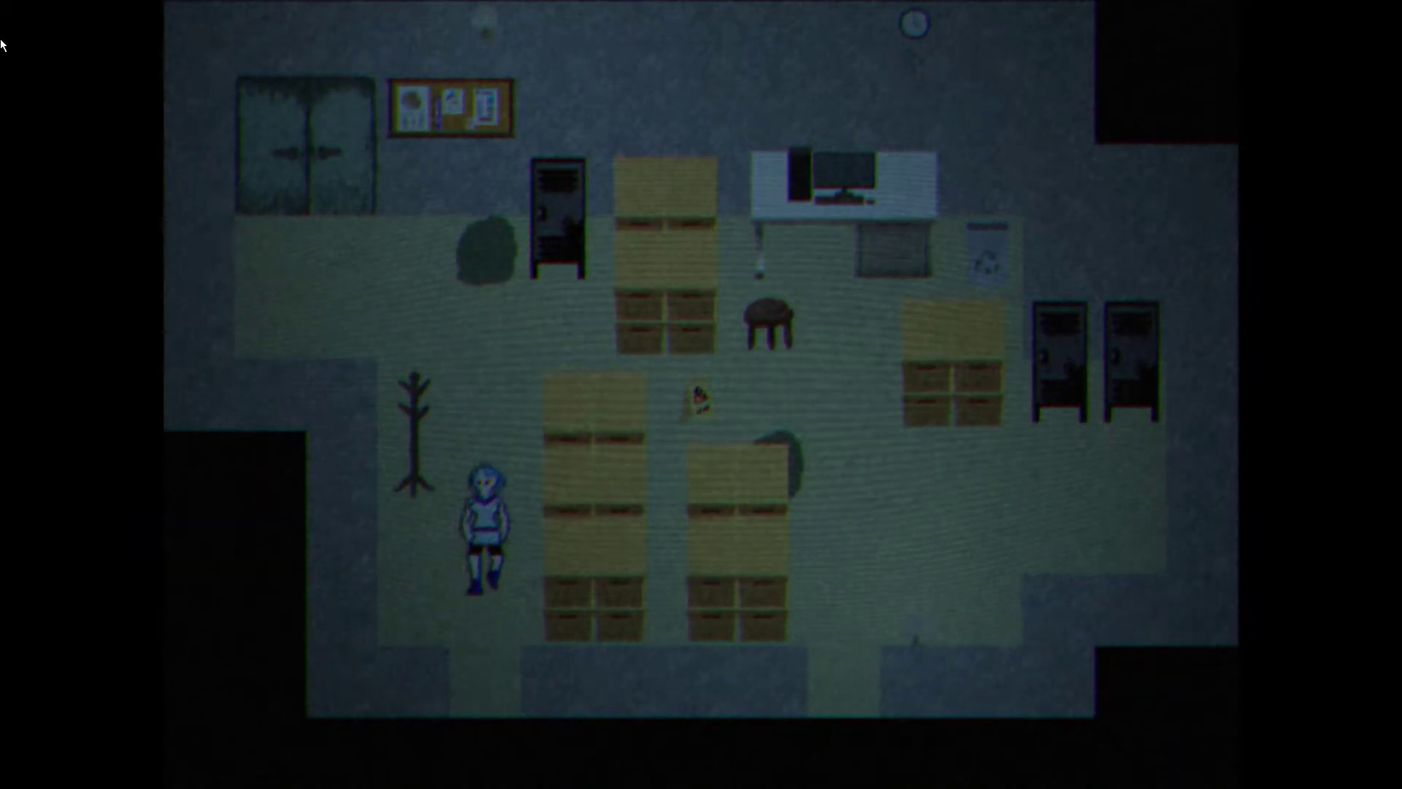
{"action": "key", "text": "Up"}
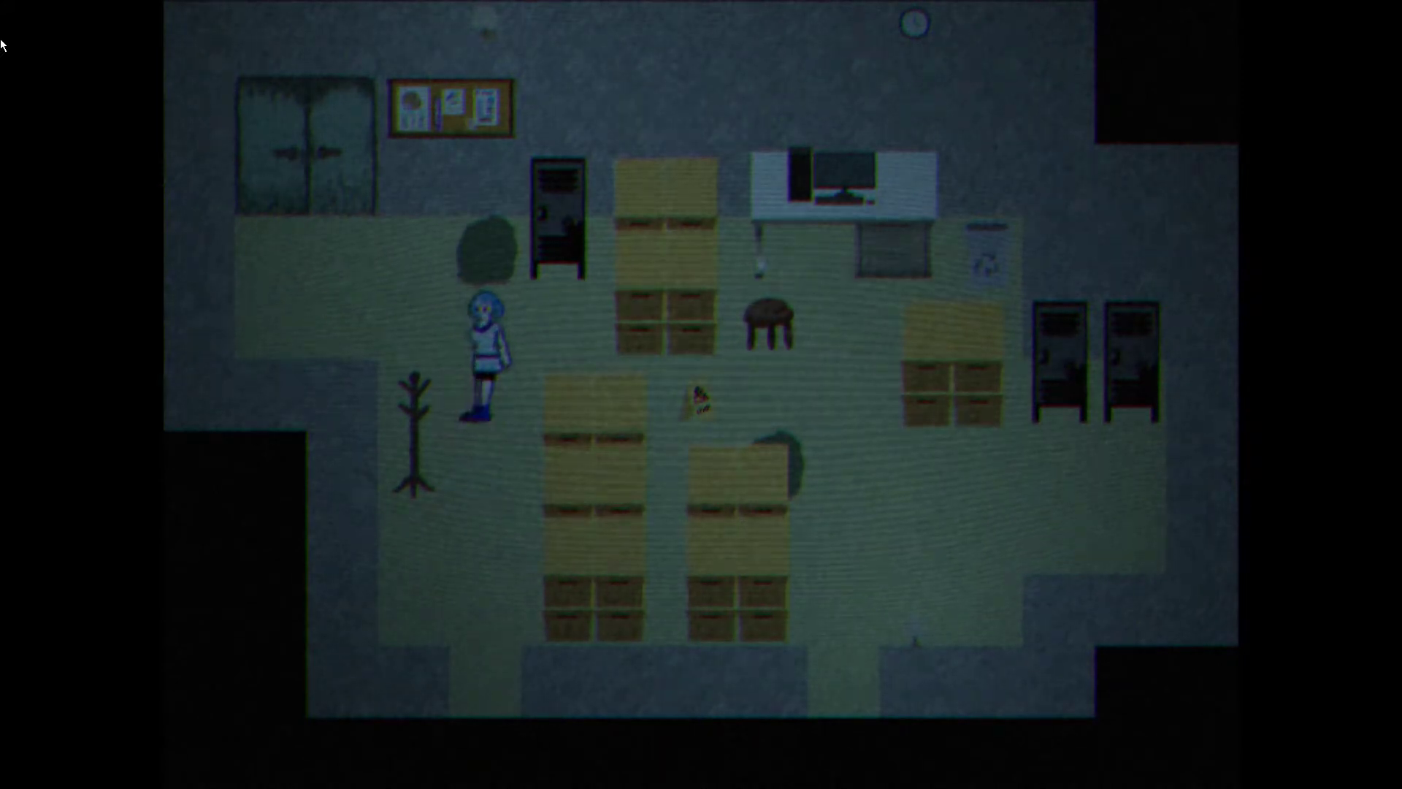
{"action": "key", "text": "Left"}
{"action": "key", "text": "Left"}
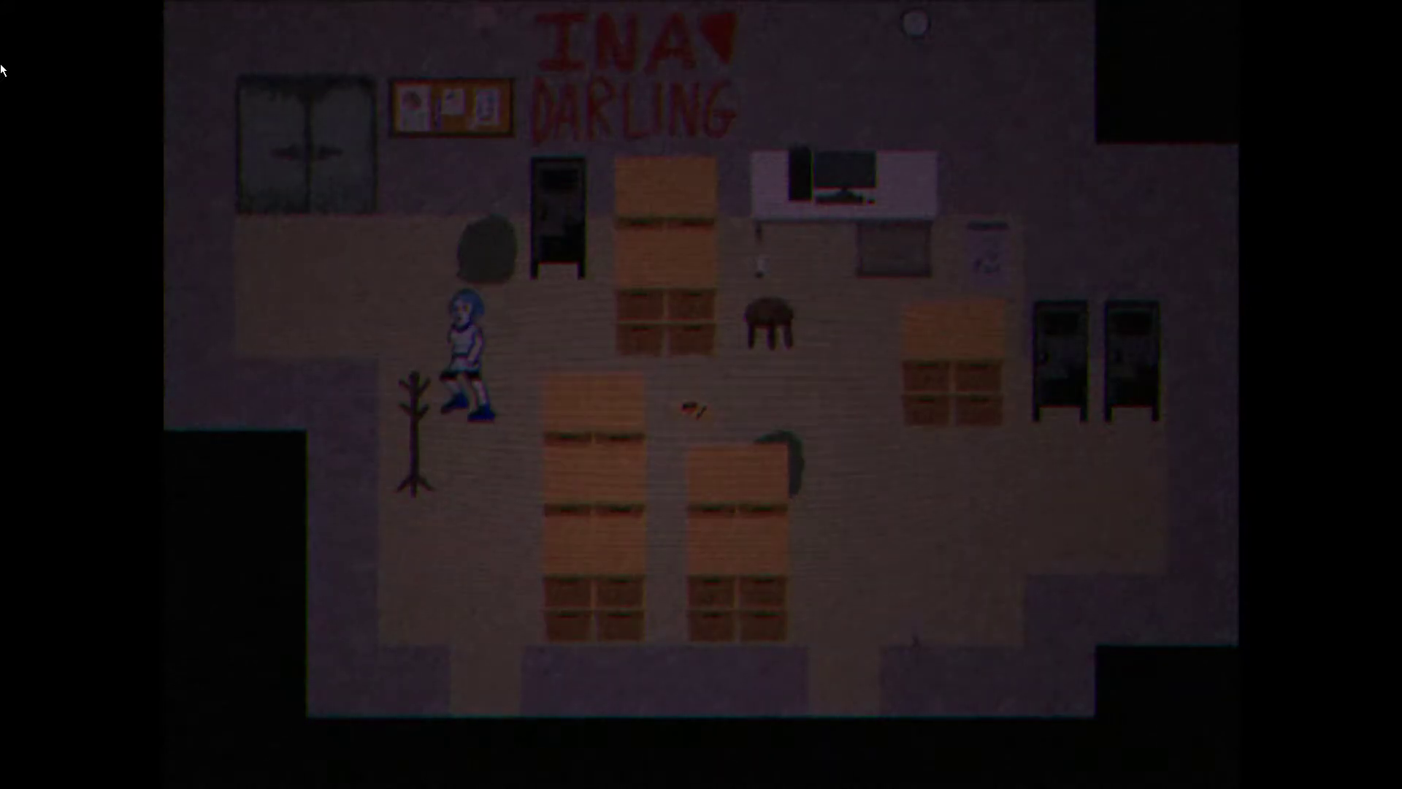
{"action": "key", "text": "Left"}
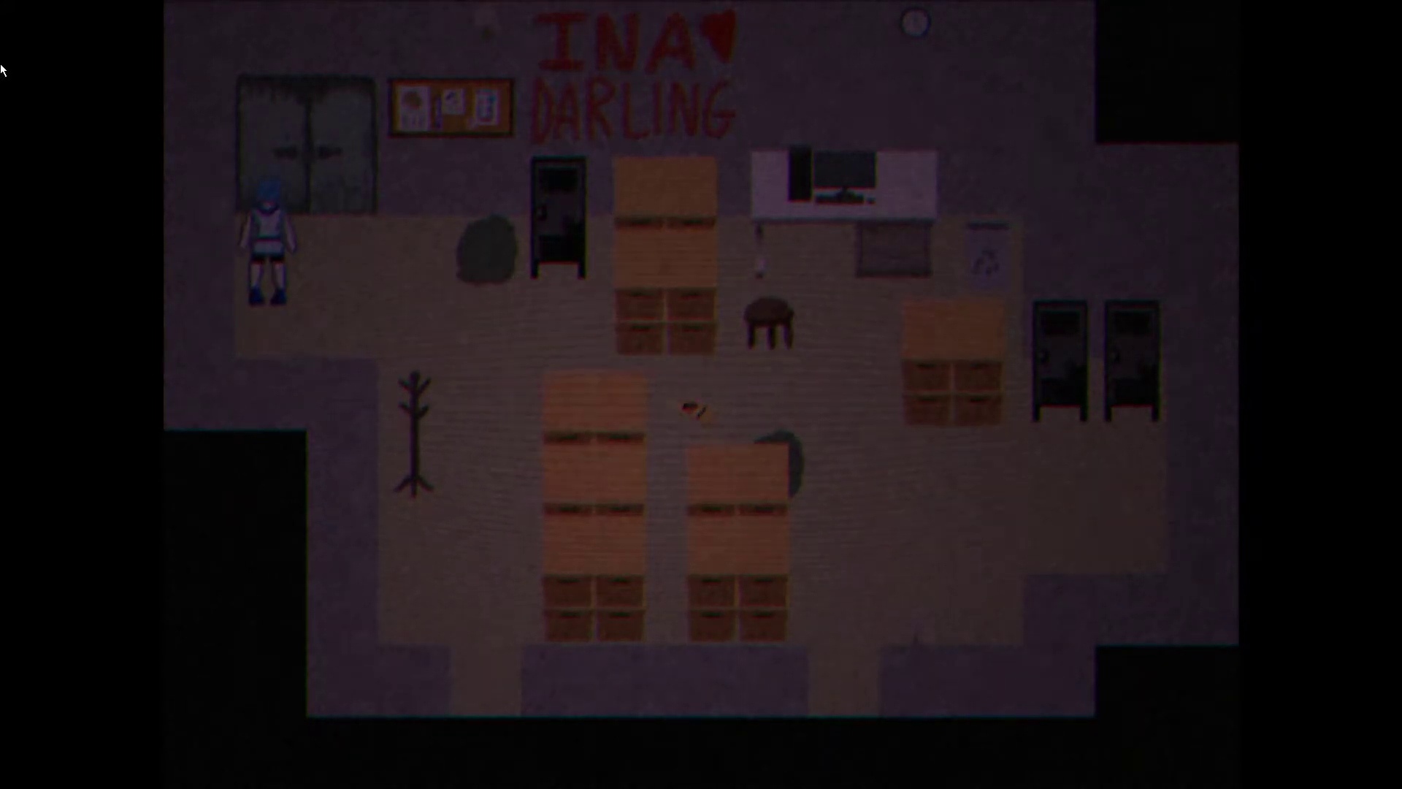
{"action": "key", "text": "Up"}
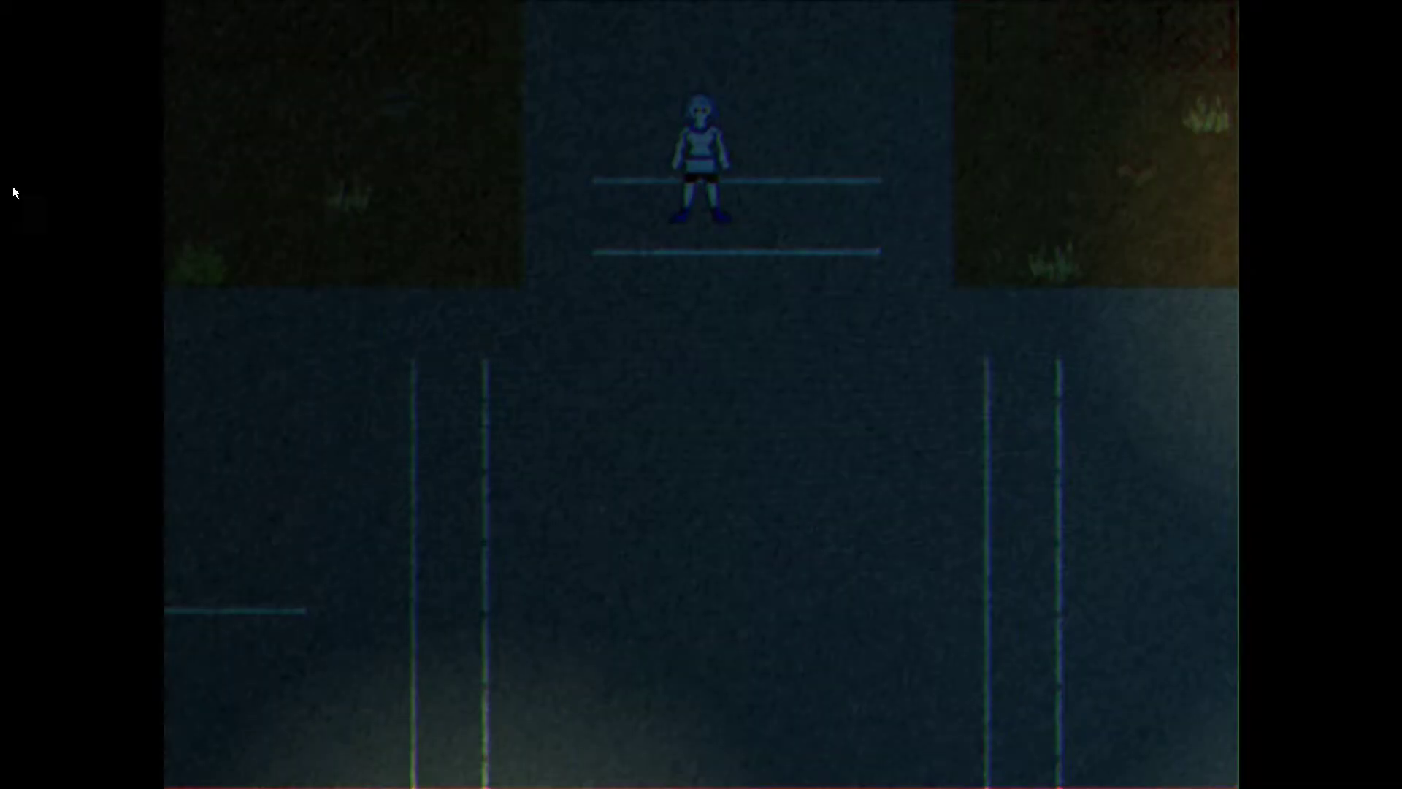
Walk left along the night street and try the Closet Key in the store.
{"action": "key", "text": "Down"}
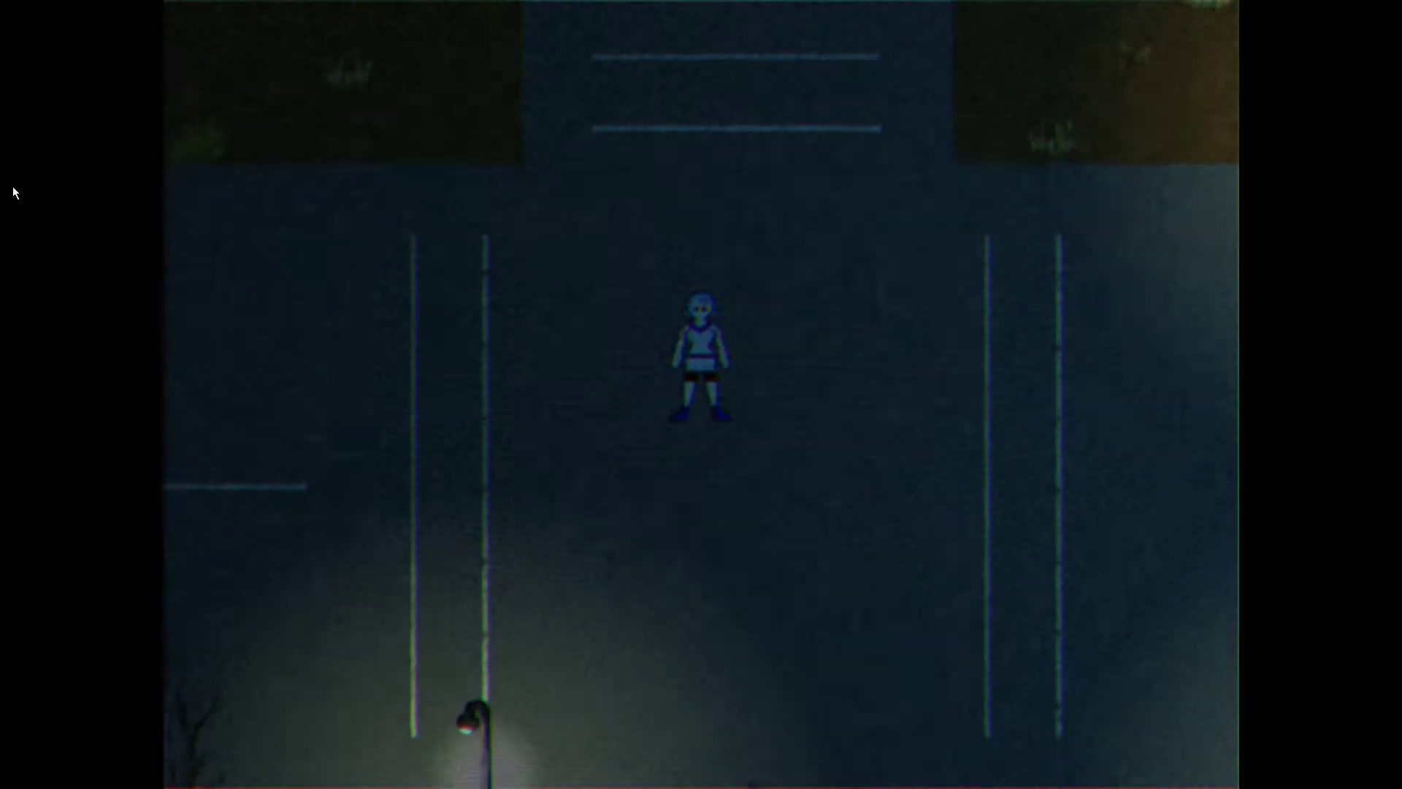
{"action": "key", "text": "Left"}
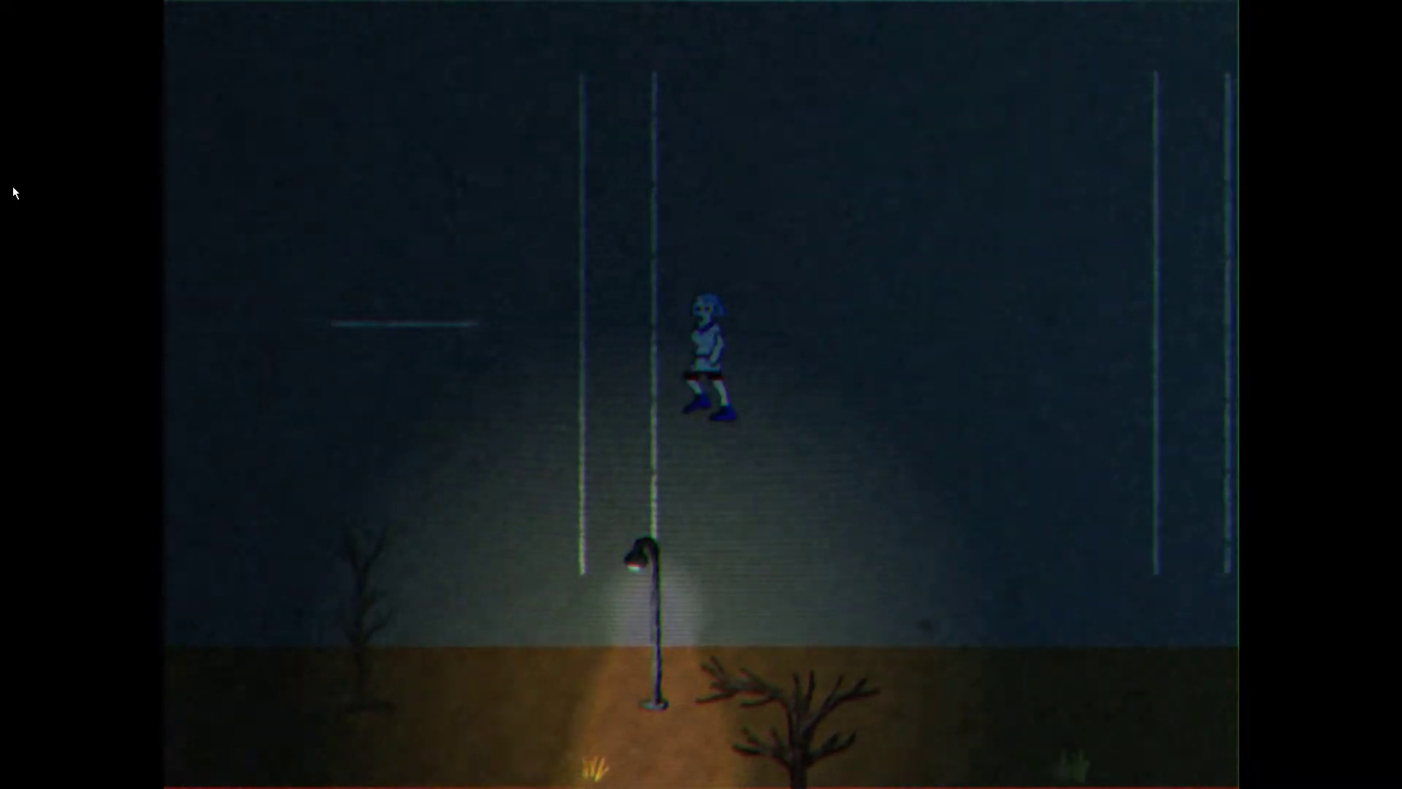
{"action": "key", "text": "Left"}
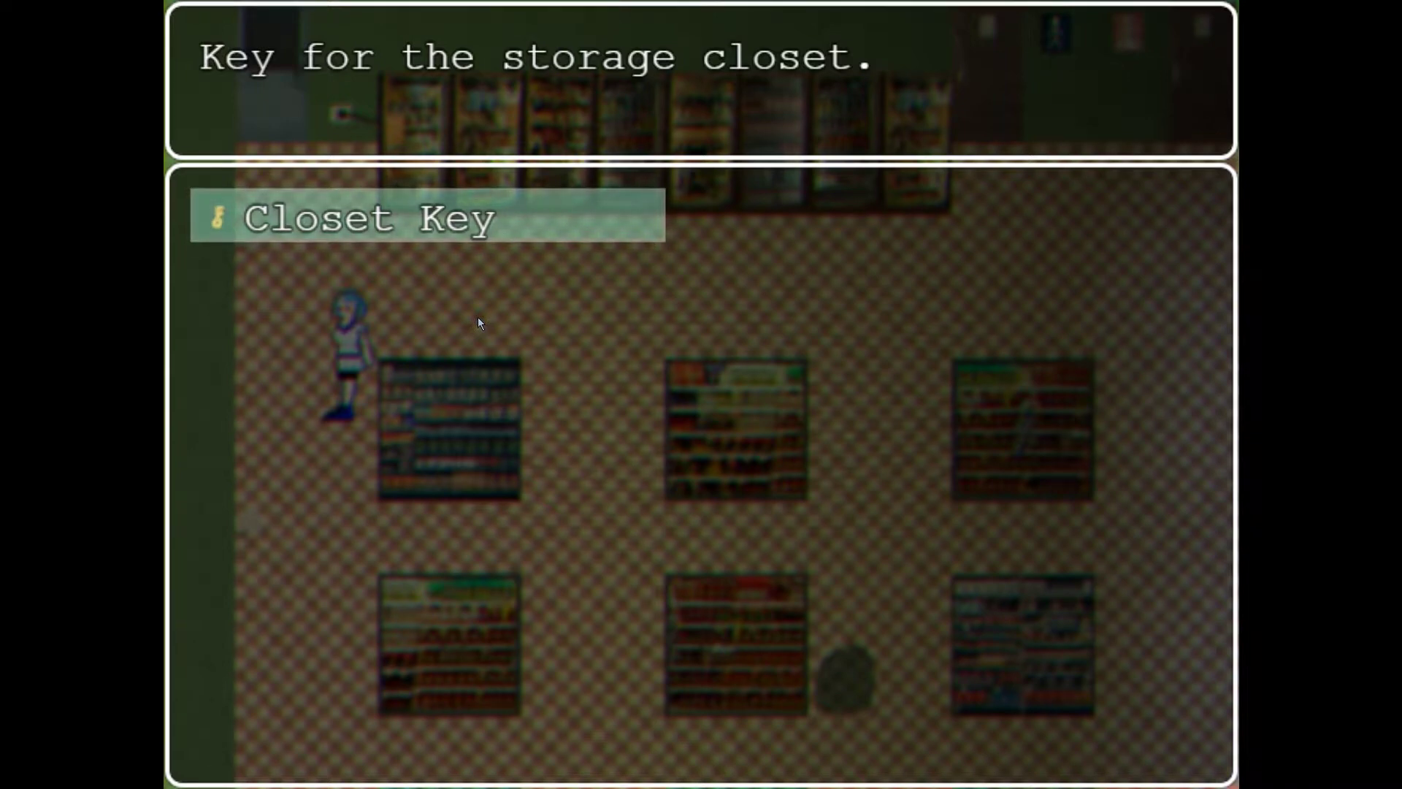
{"action": "key", "text": "Return"}
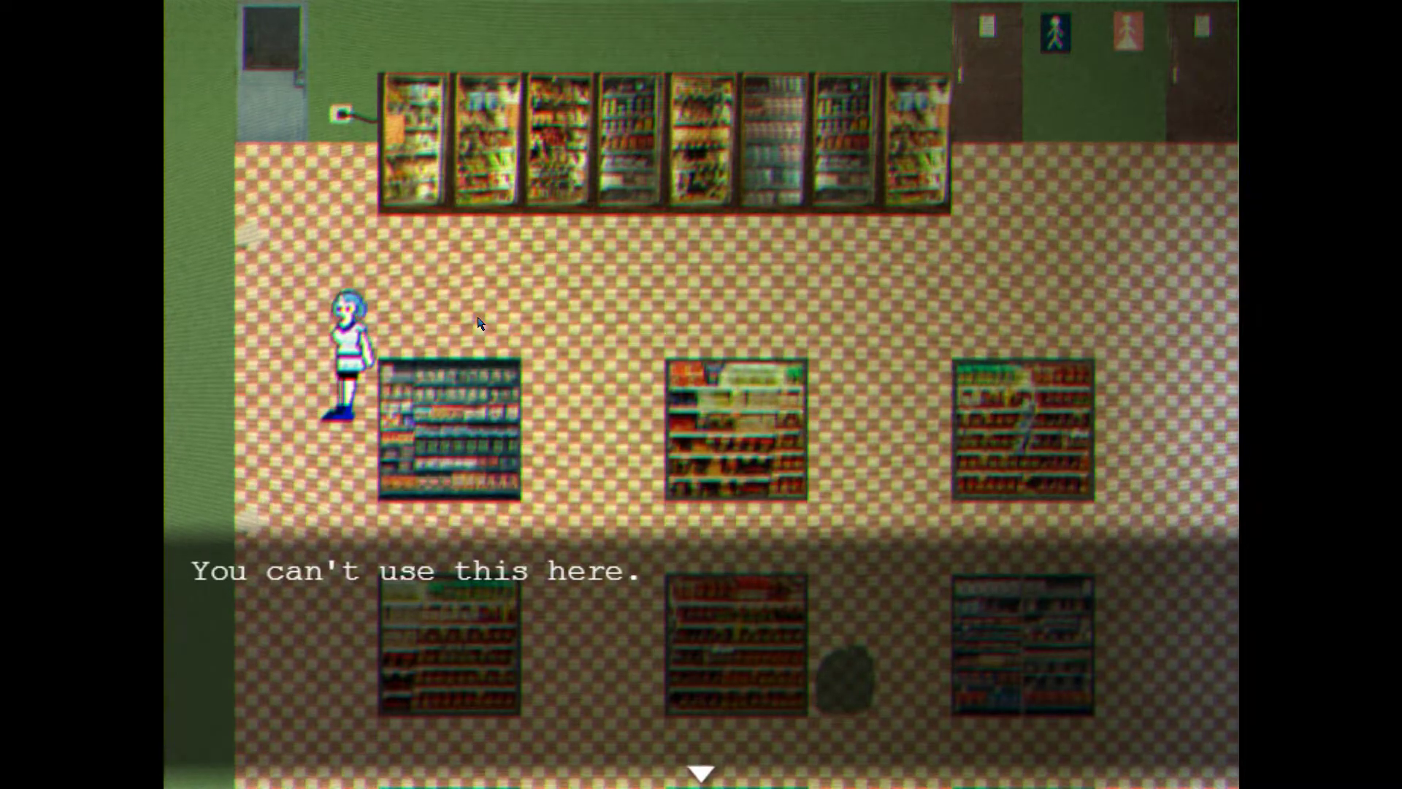
Go through the store's back door and cross the office to the coat rack.
{"action": "key", "text": "Return"}
{"action": "key", "text": "Up"}
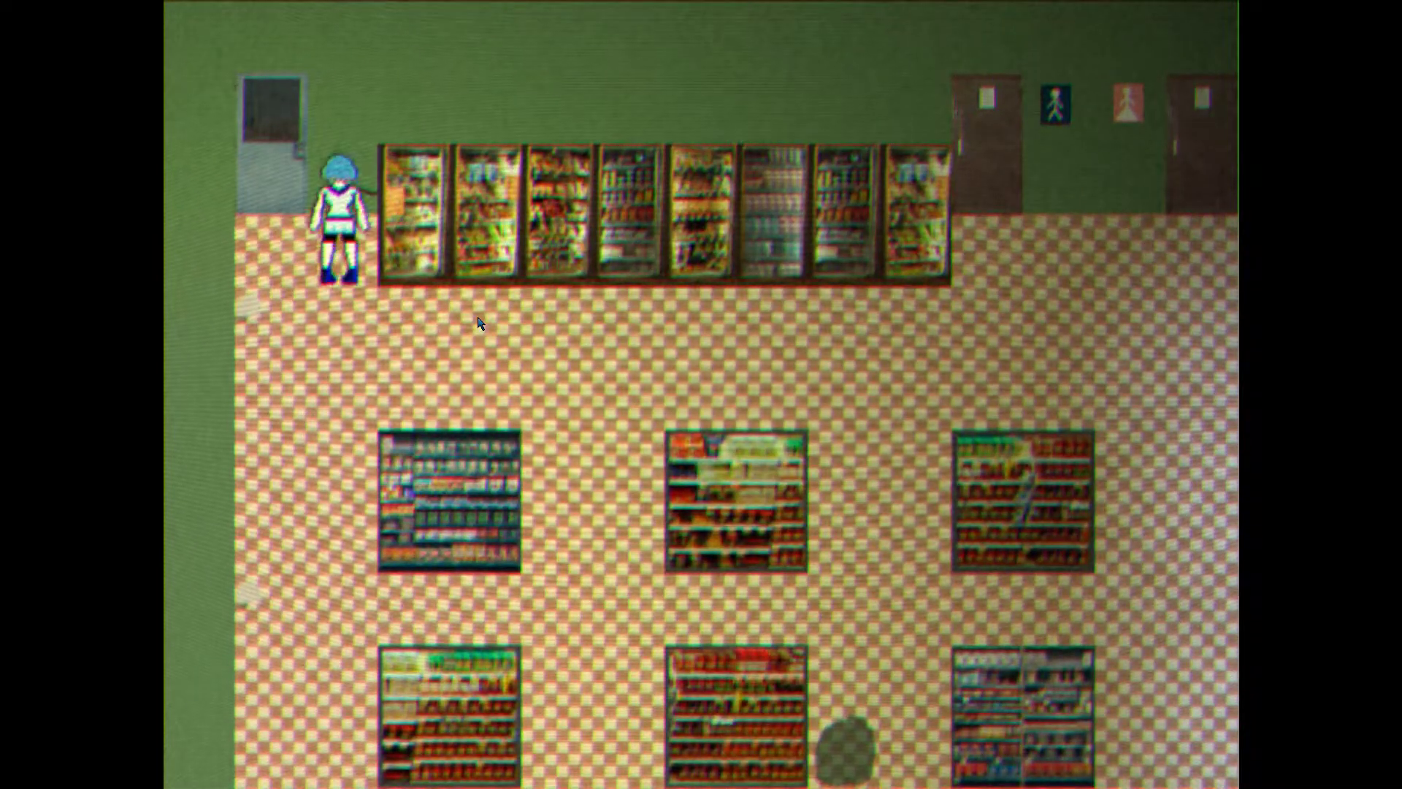
{"action": "key", "text": "Left"}
{"action": "key", "text": "Up"}
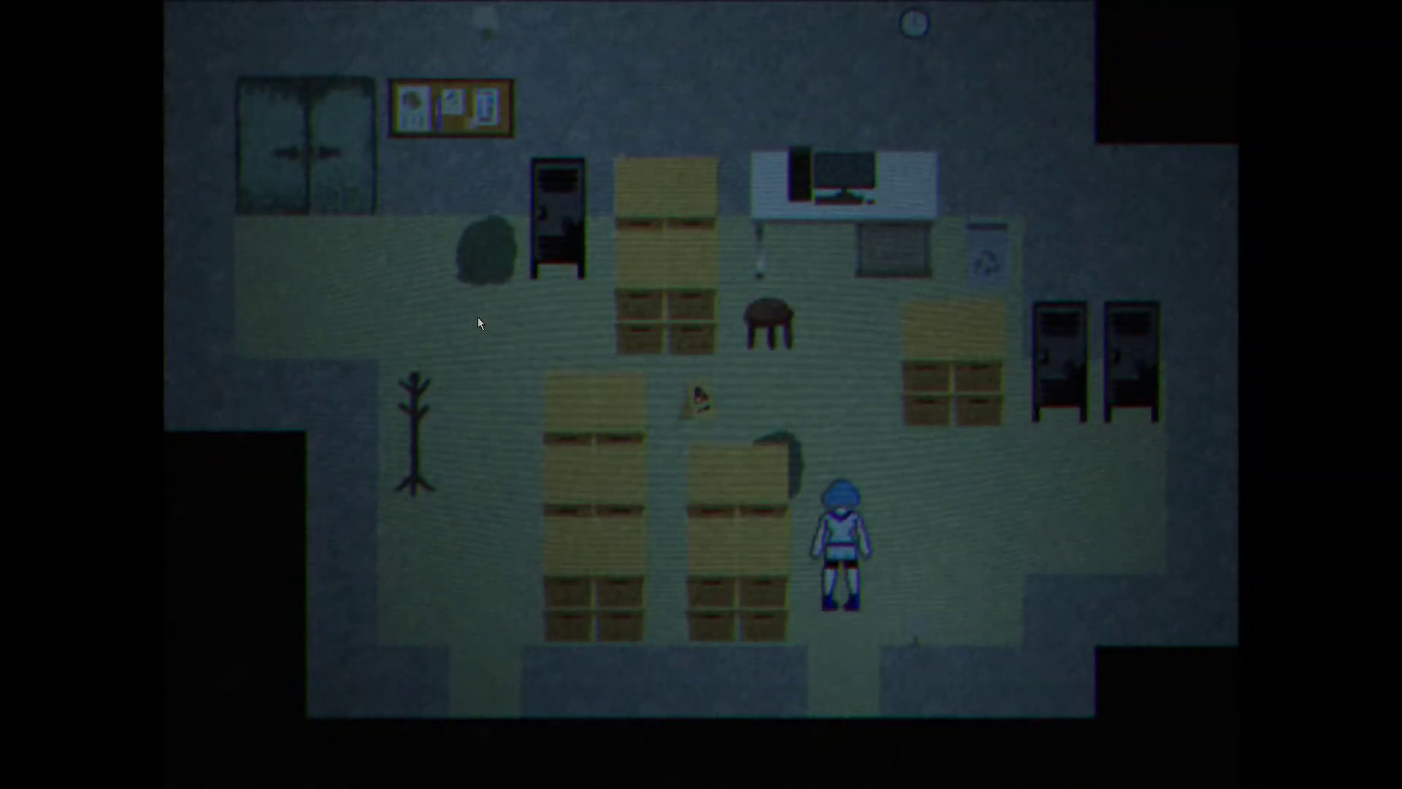
{"action": "key", "text": "Left"}
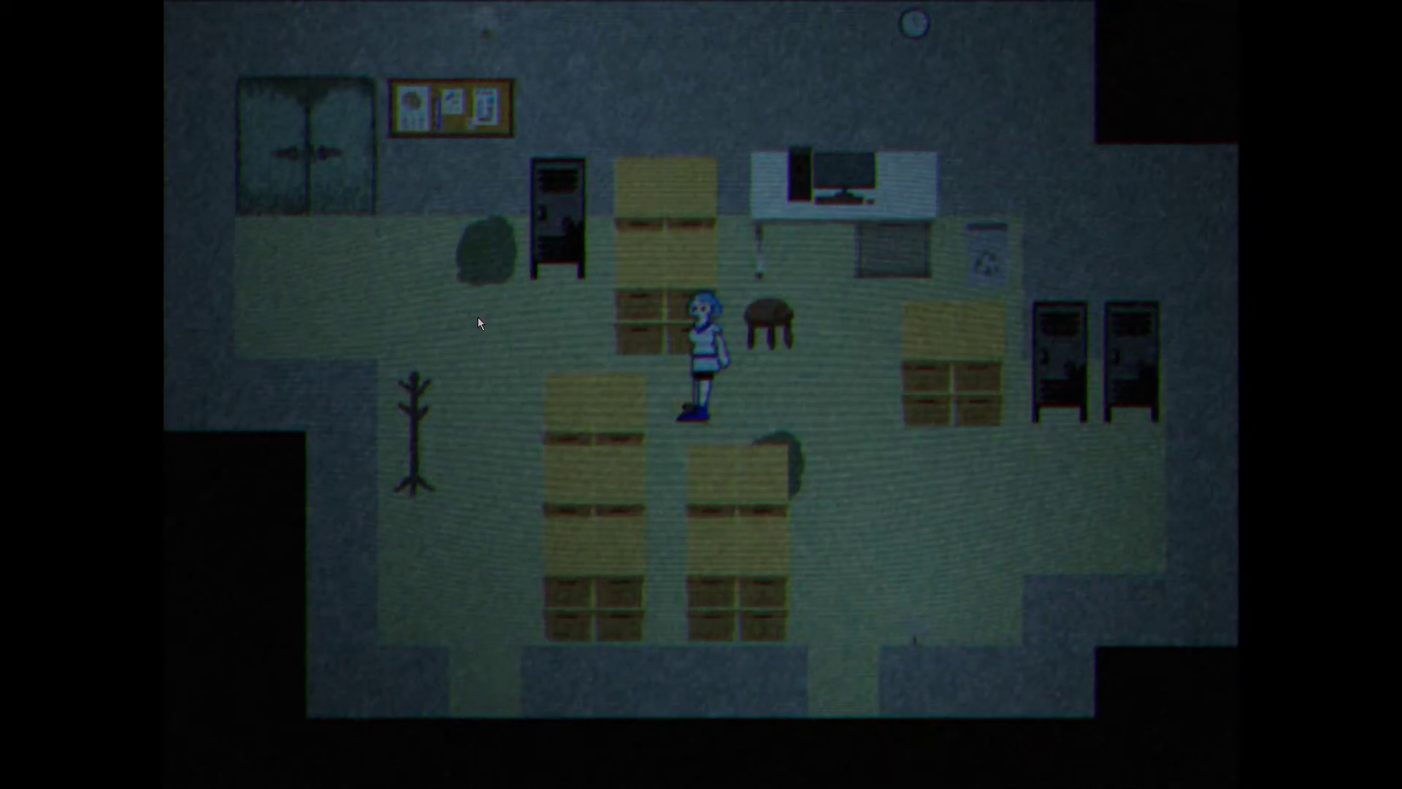
{"action": "key", "text": "Up"}
{"action": "key", "text": "Left"}
{"action": "key", "text": "Down"}
{"action": "key", "text": "Down"}
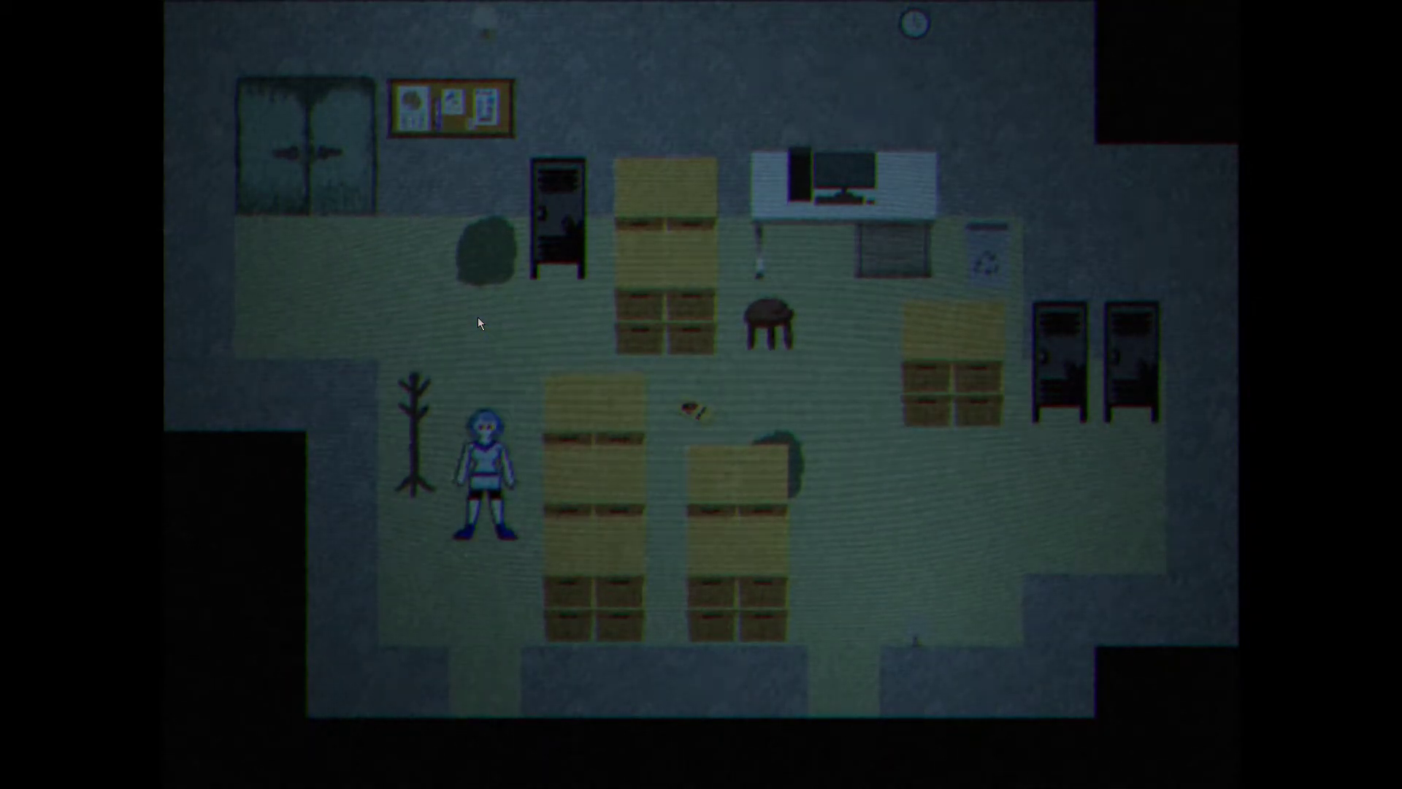
Unlock the storage closet door with the Closet Key from the inventory.
{"action": "key", "text": "Escape"}
{"action": "key", "text": "Return"}
{"action": "key", "text": "Return"}
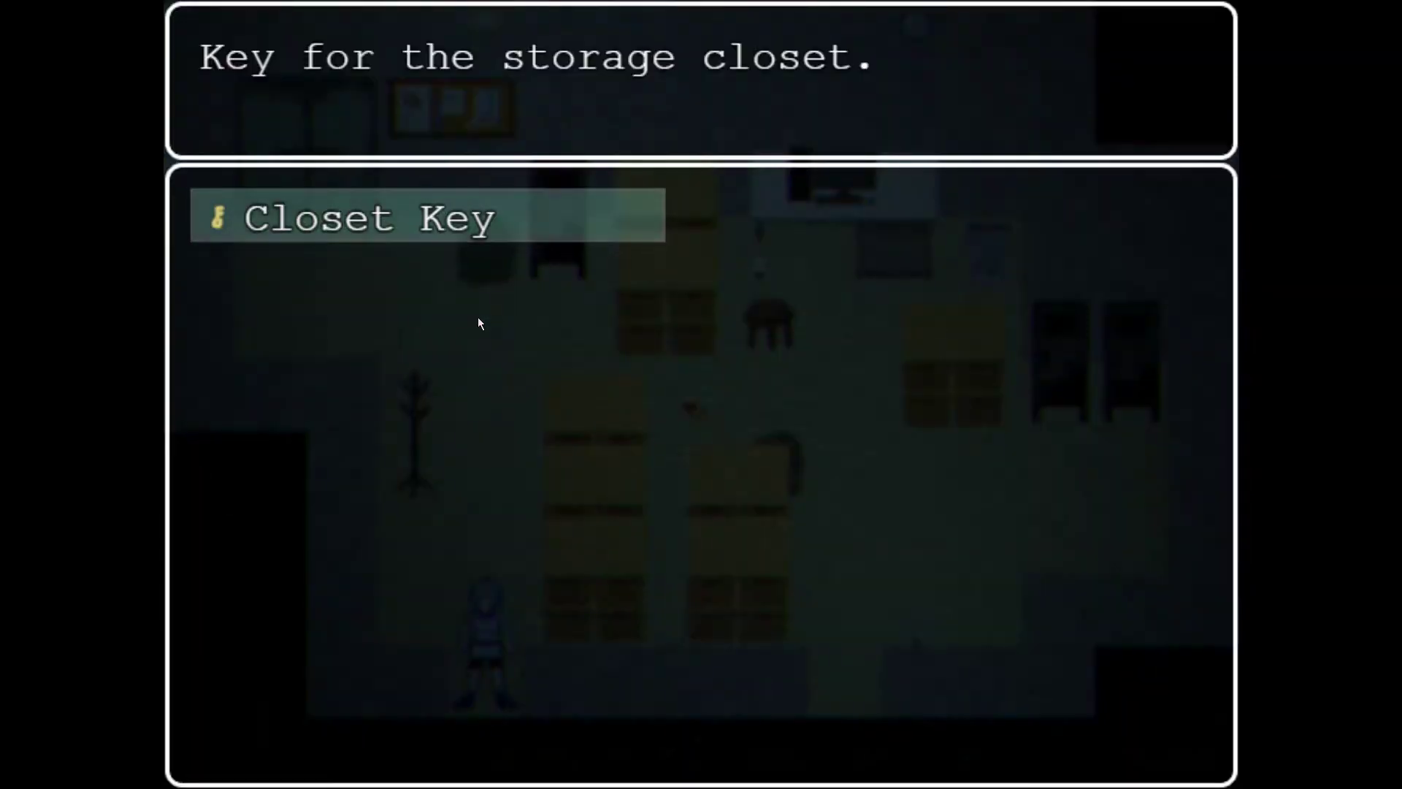
{"action": "key", "text": "Return"}
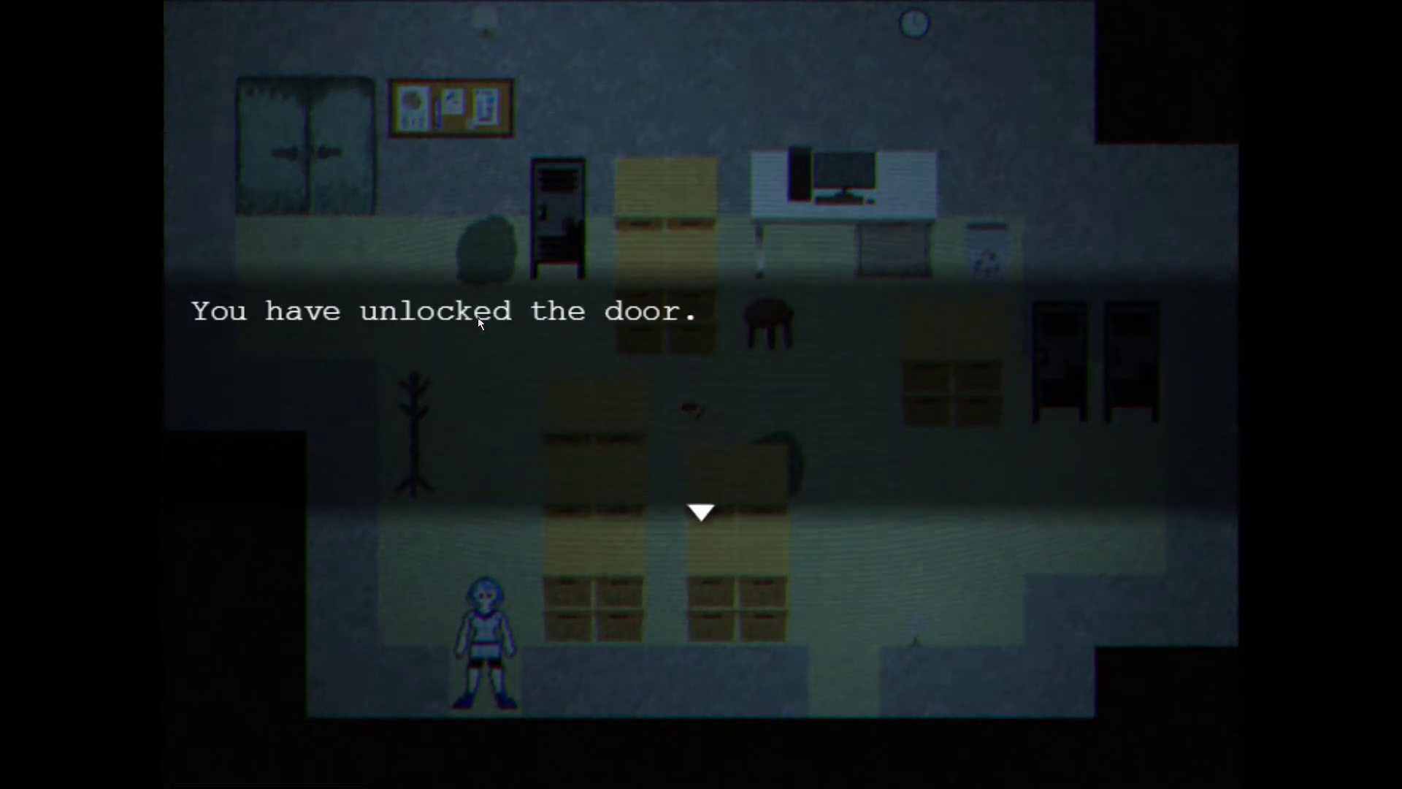
{"action": "key", "text": "Return"}
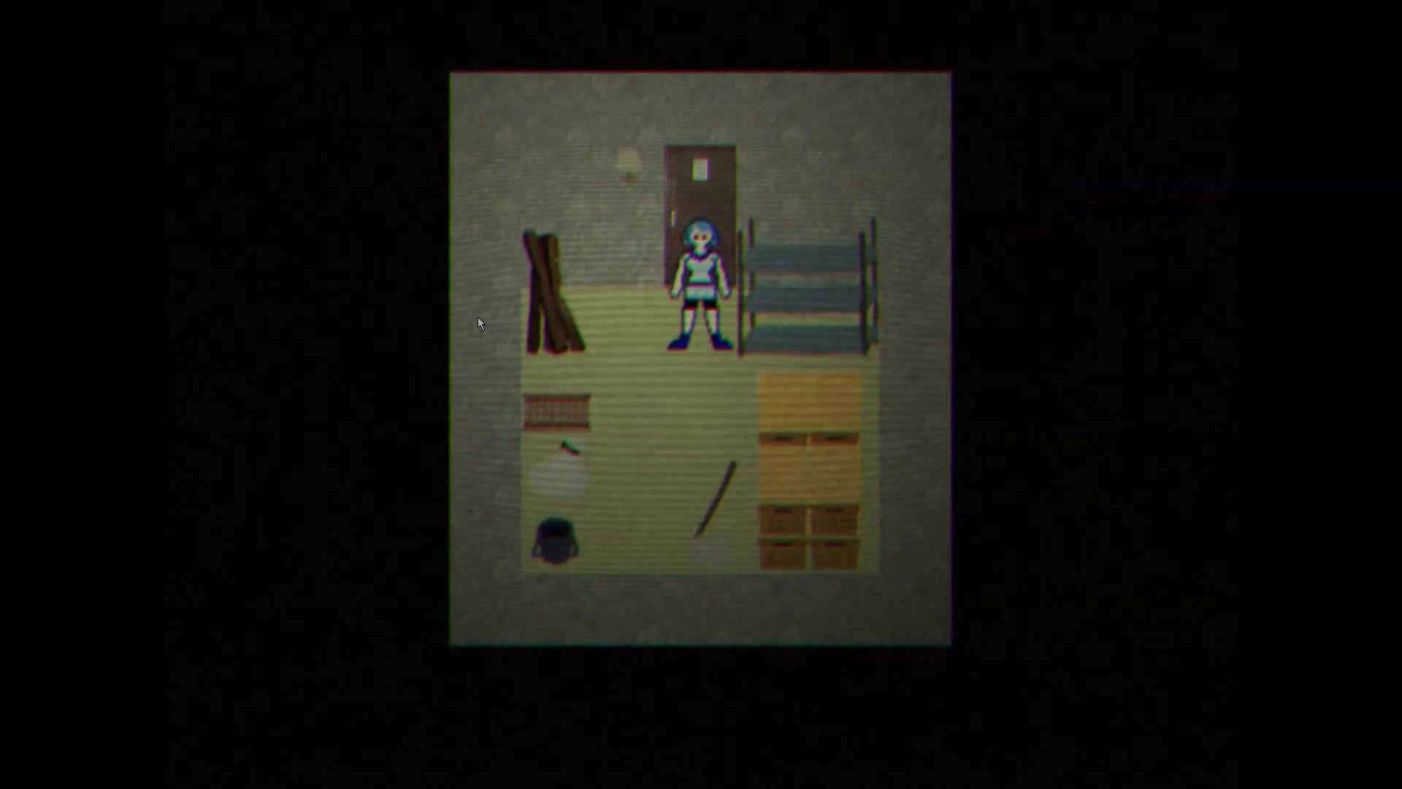
Pick up the mop and inspect the box in the storage closet.
{"action": "key", "text": "Down"}
{"action": "key", "text": "Down"}
{"action": "key", "text": "Down"}
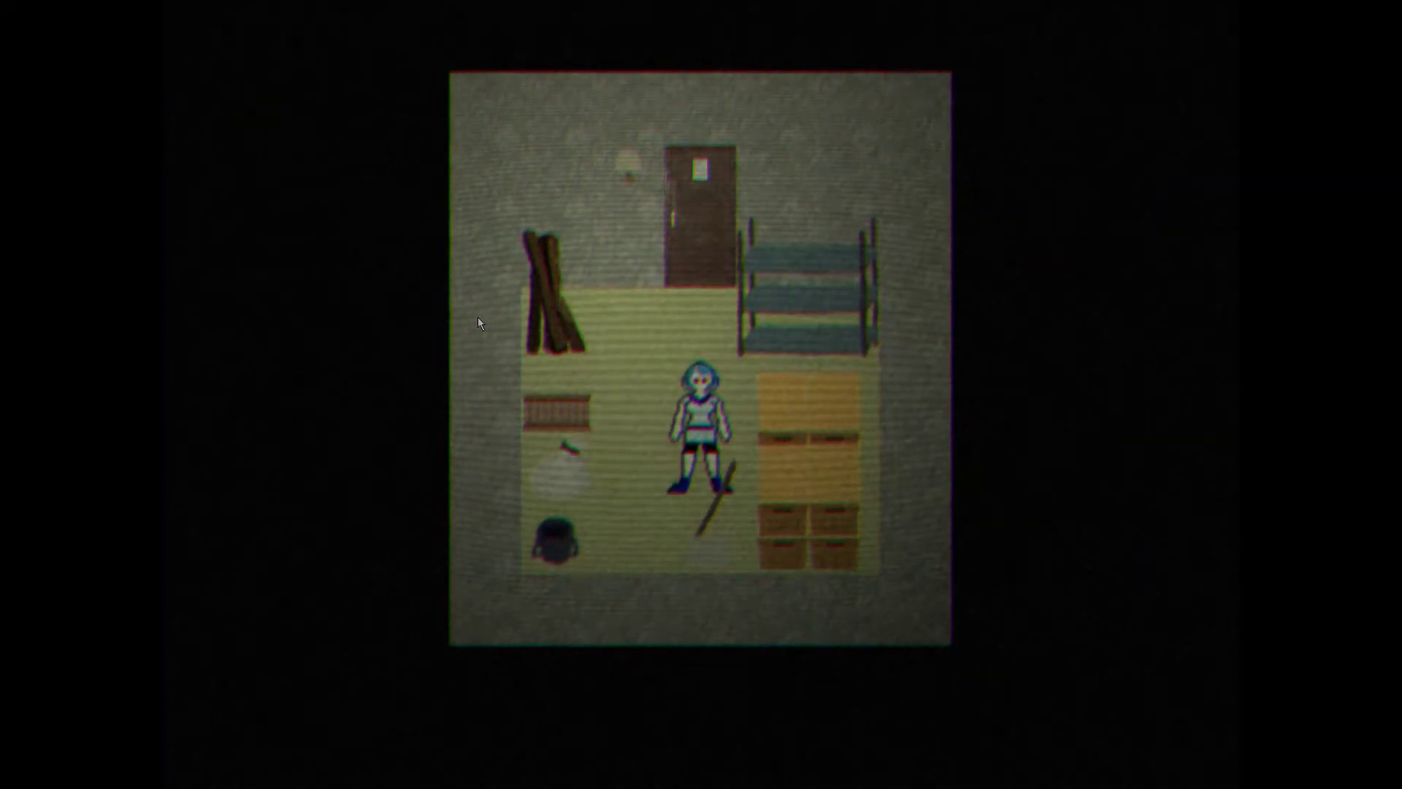
{"action": "key", "text": "Return"}
{"action": "key", "text": "Return"}
{"action": "key", "text": "Up"}
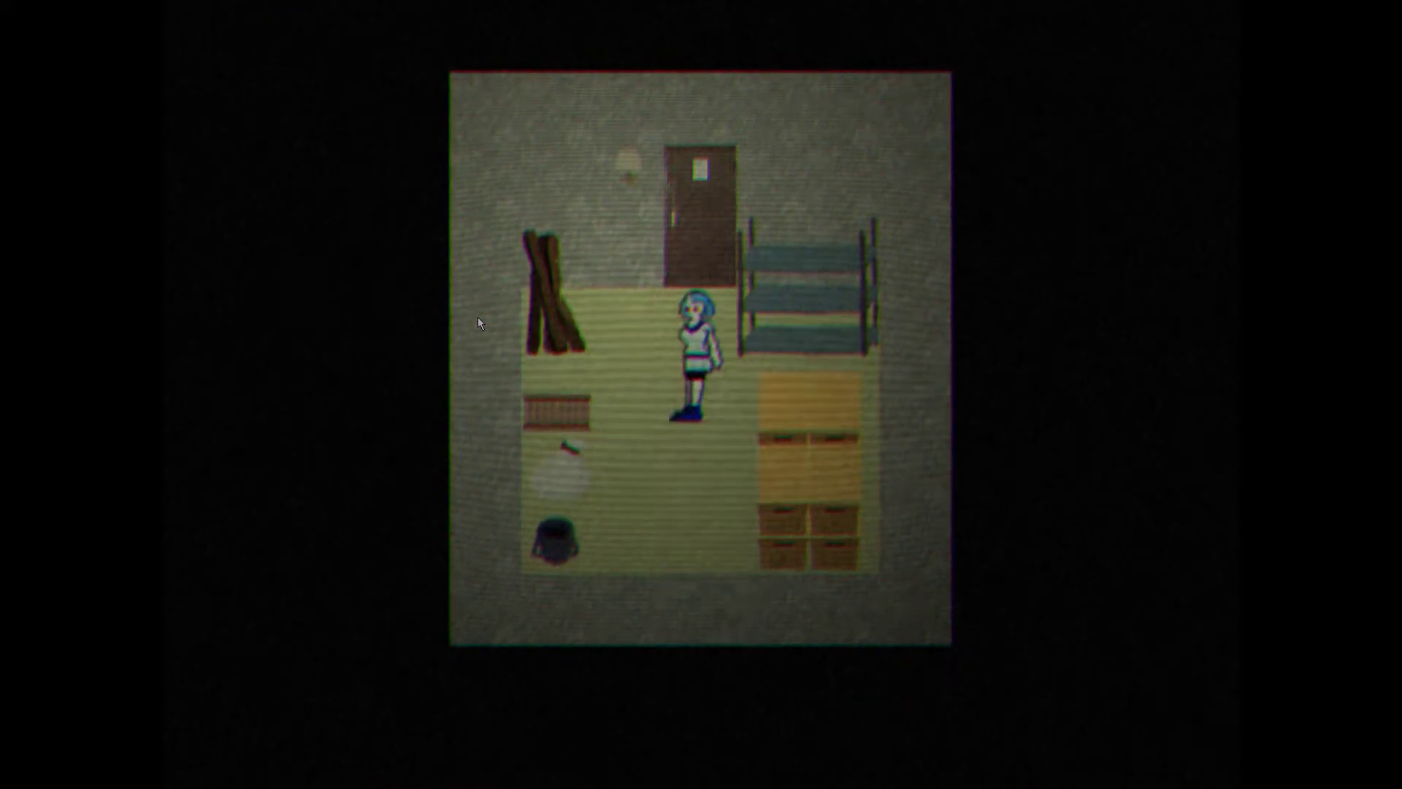
{"action": "key", "text": "Left"}
{"action": "key", "text": "Return"}
{"action": "key", "text": "Return"}
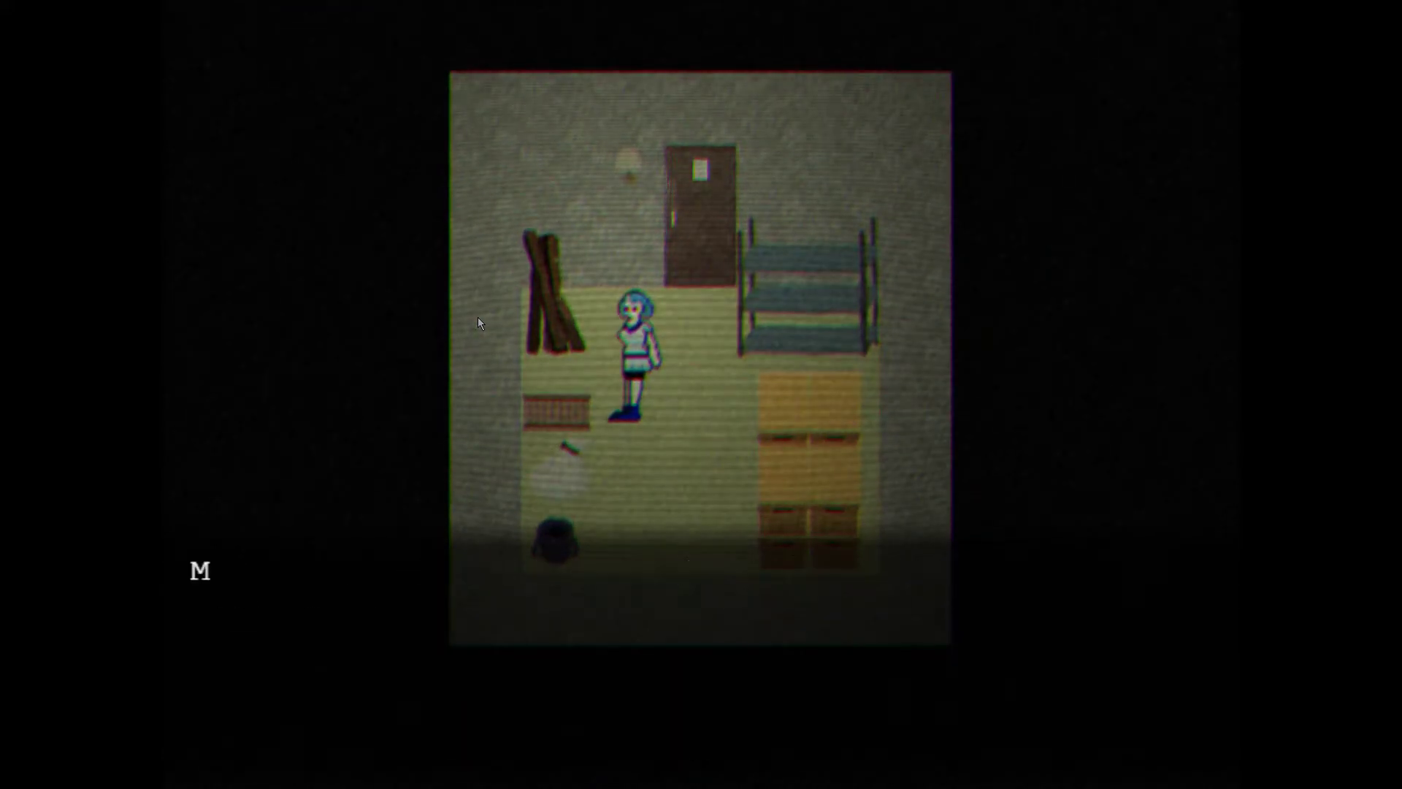
{"action": "key", "text": "Return"}
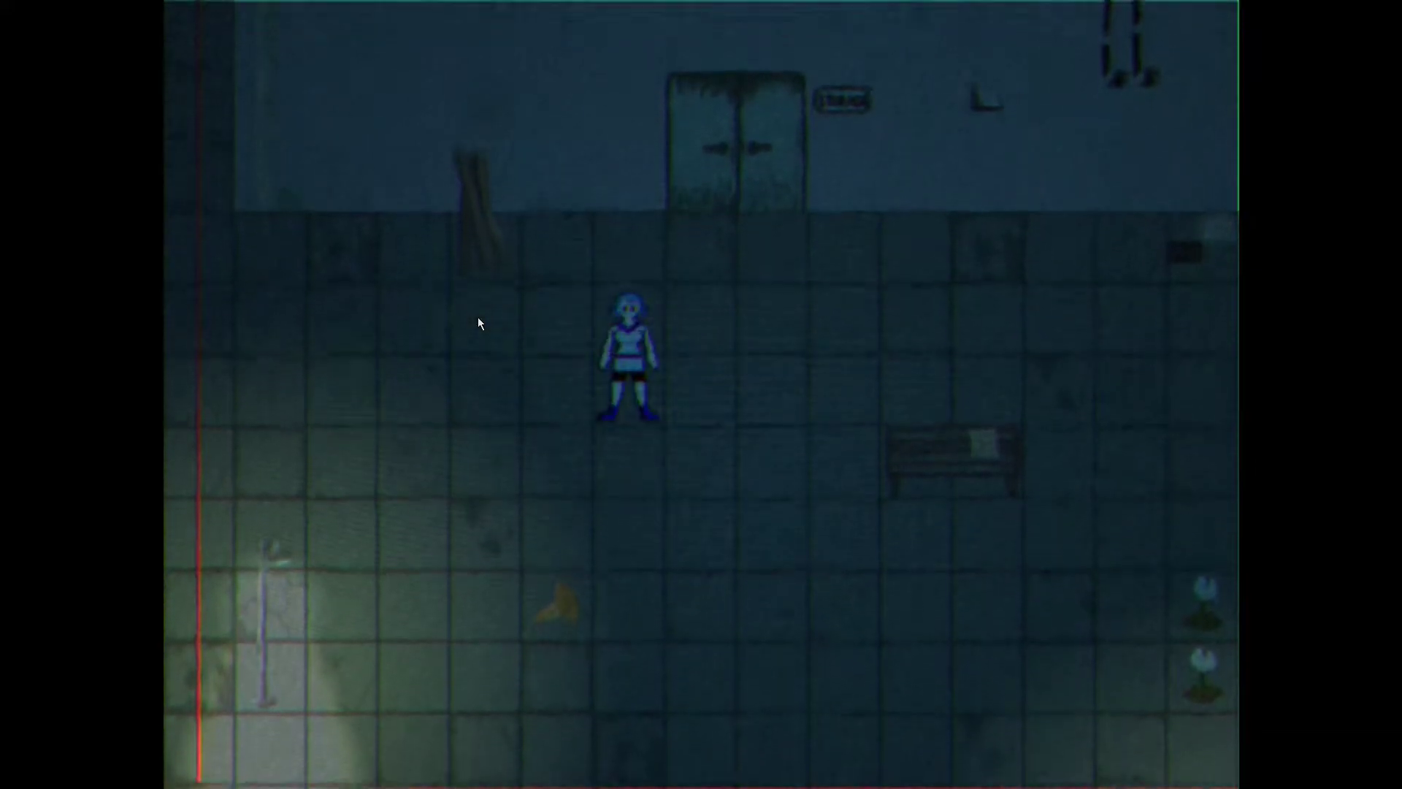
Examine the hole in the chain link fence and select the Pliers from the inventory.
{"action": "key", "text": "Down"}
{"action": "key", "text": "Down"}
{"action": "key", "text": "Down"}
{"action": "key", "text": "Down"}
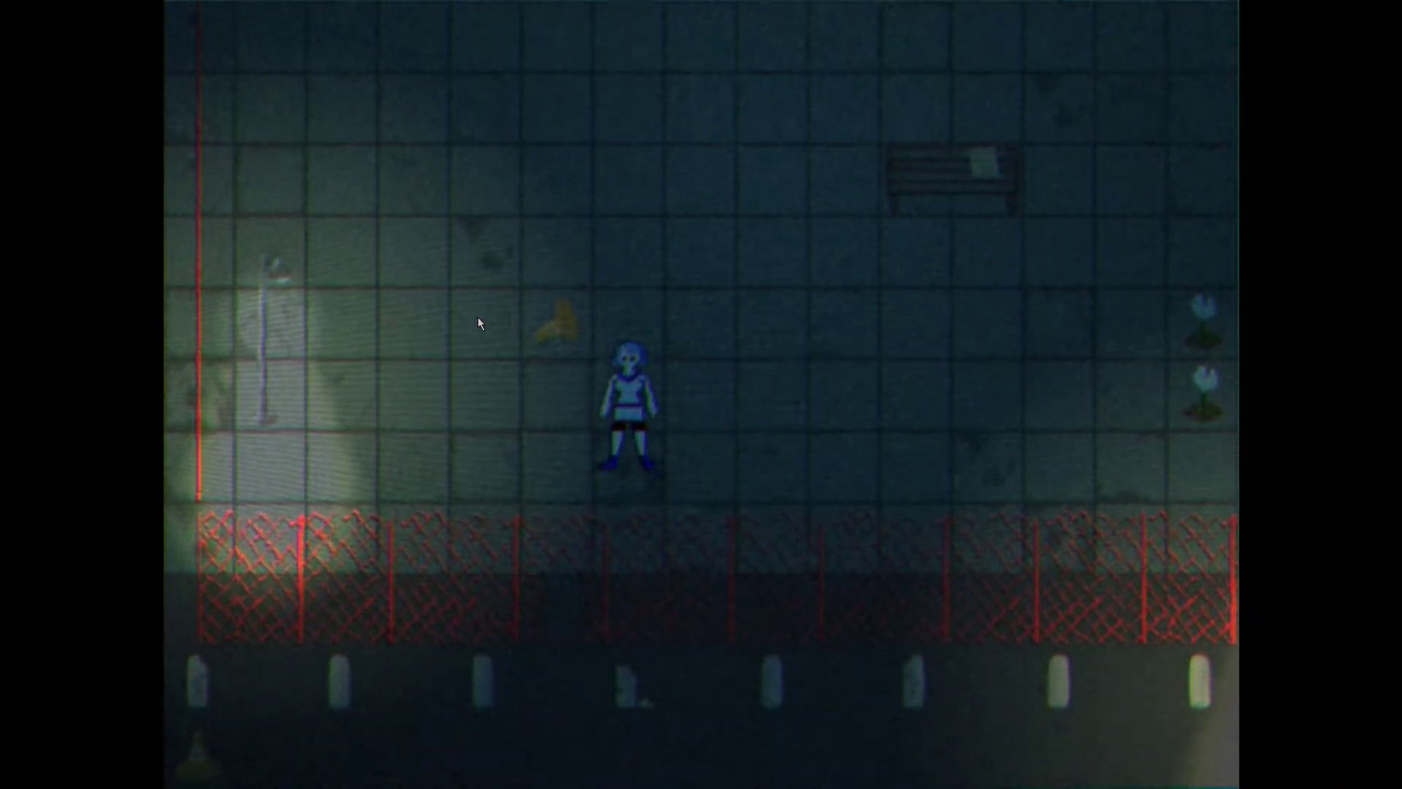
{"action": "key", "text": "Down"}
{"action": "key", "text": "Left"}
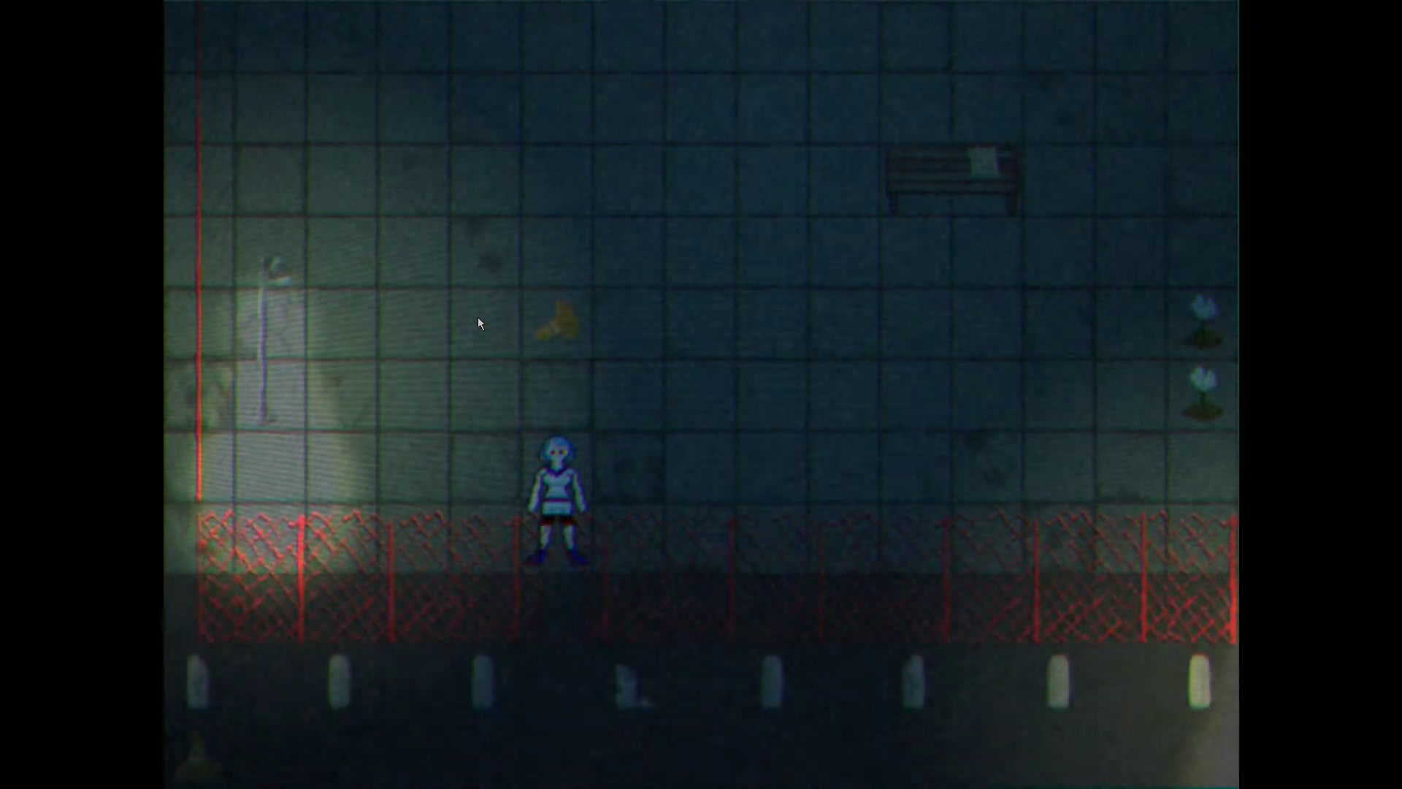
{"action": "key", "text": "z"}
{"action": "key", "text": "z"}
{"action": "key", "text": "z"}
{"action": "key", "text": "z"}
{"action": "key", "text": "Escape"}
{"action": "key", "text": "z"}
{"action": "key", "text": "Right"}
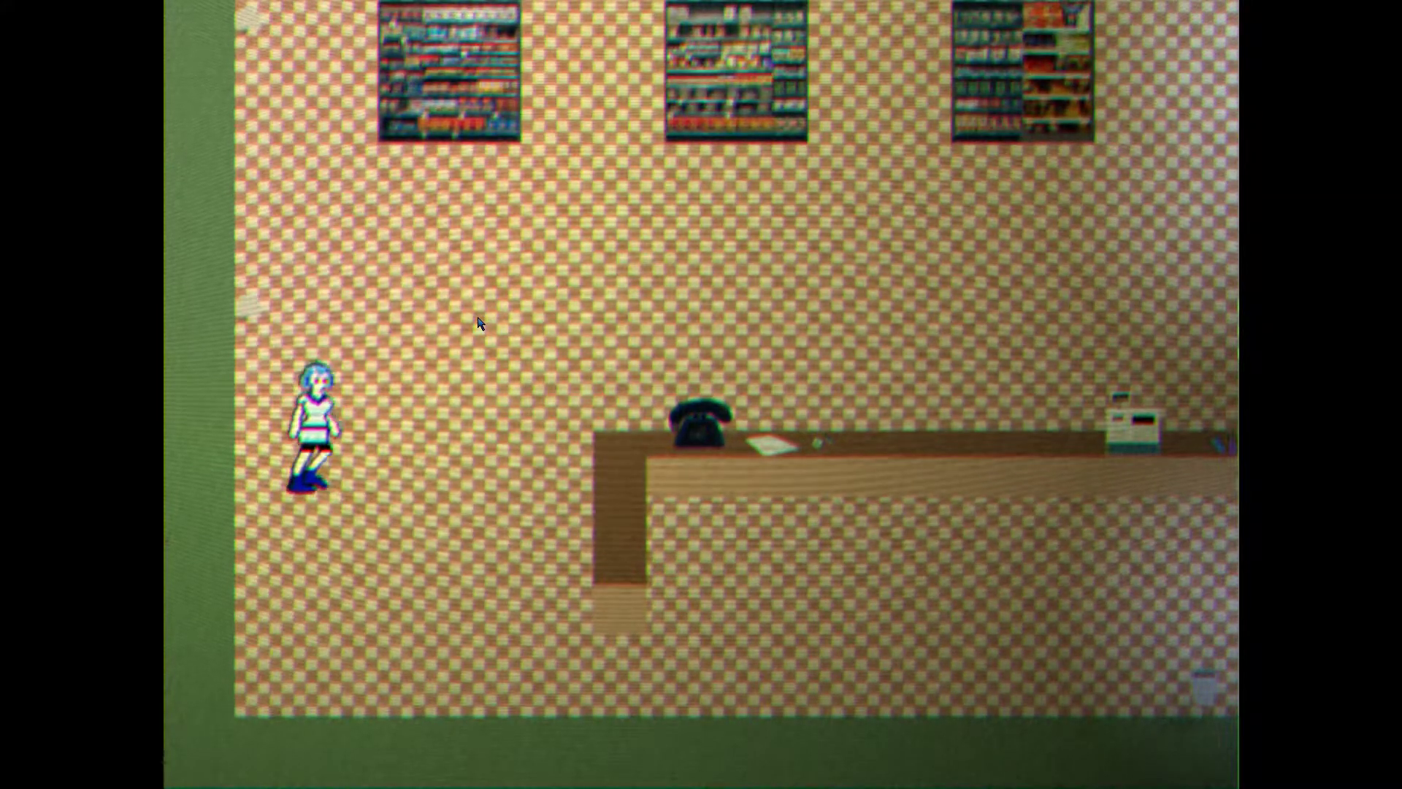
{"action": "key", "text": "Up"}
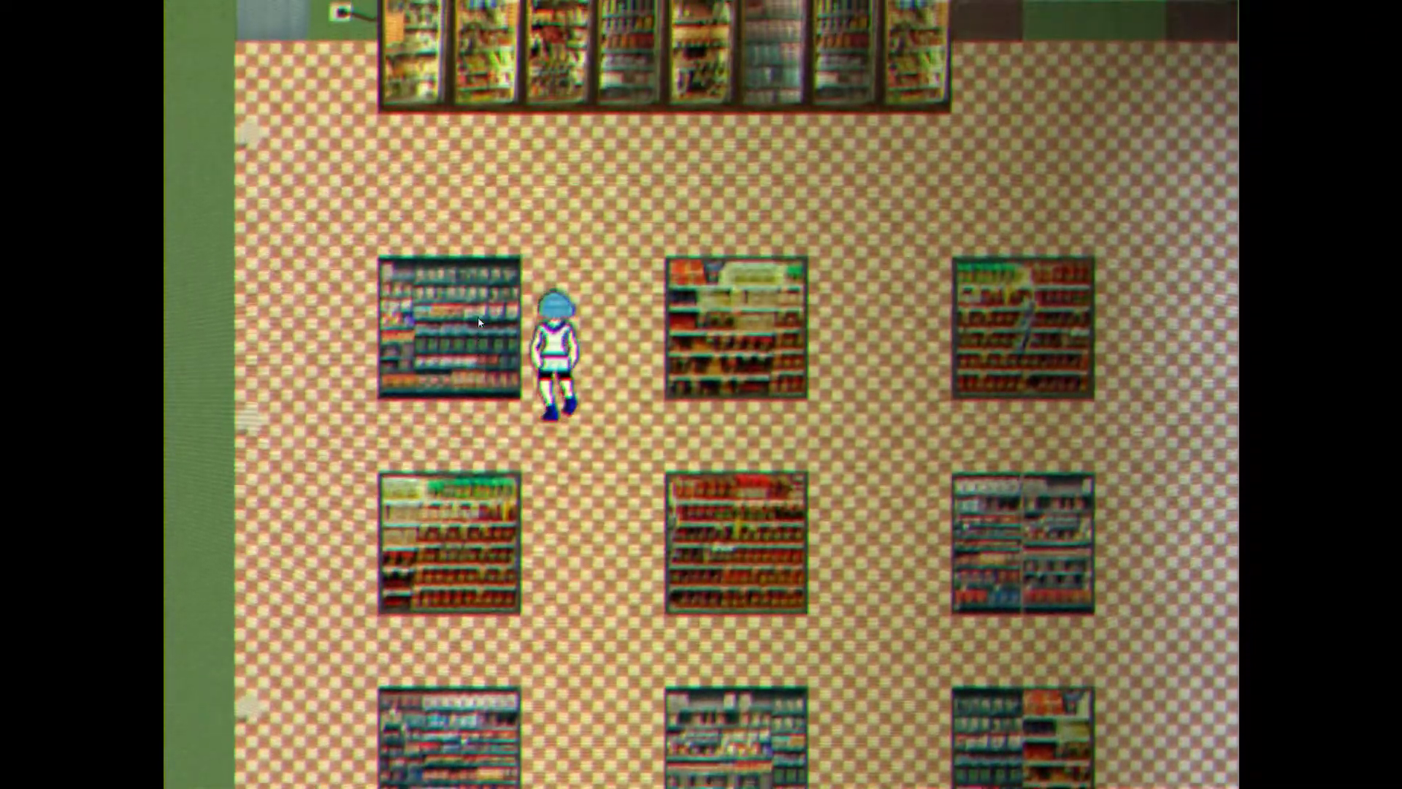
Walk up through the store past the middle shelf to the coolers.
{"action": "key", "text": "Right"}
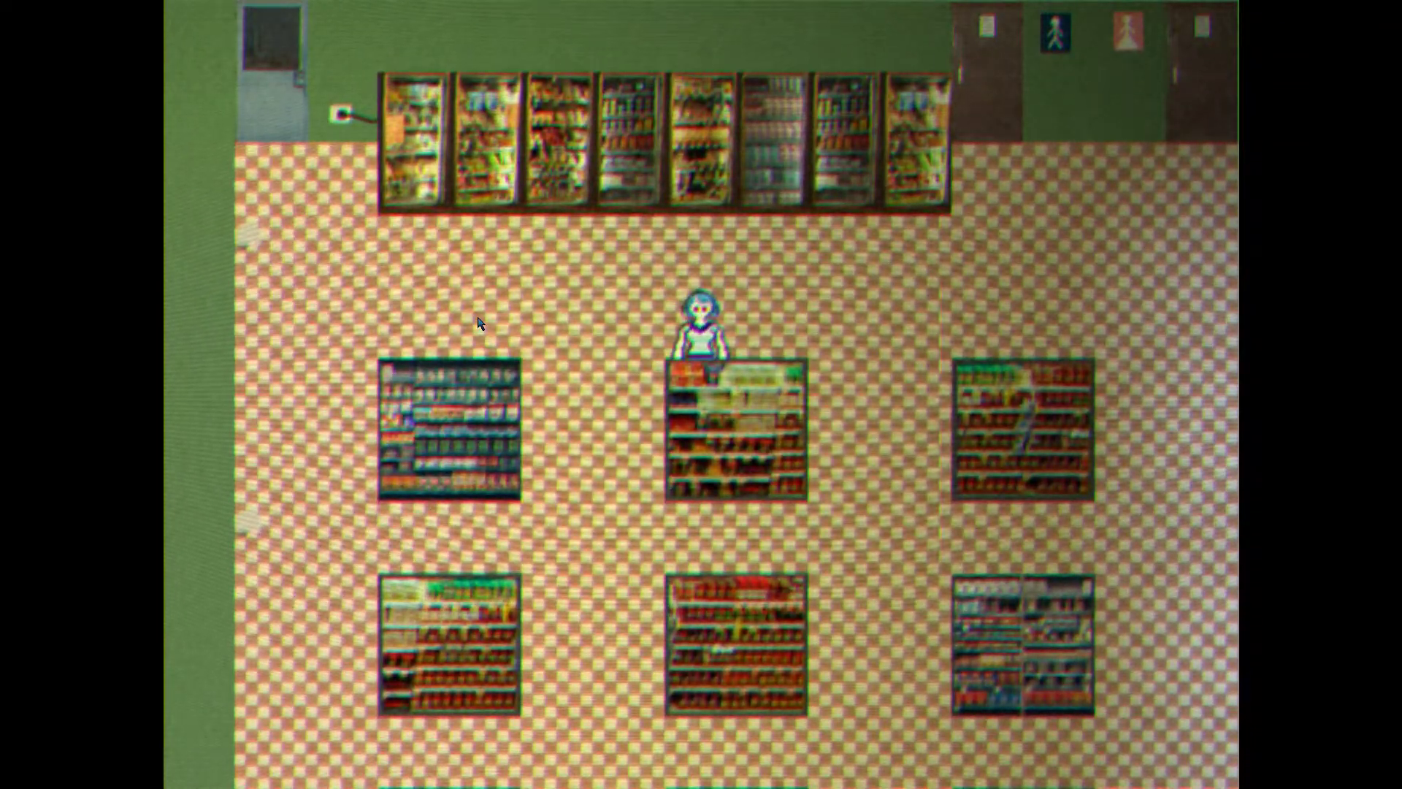
{"action": "key", "text": "Right"}
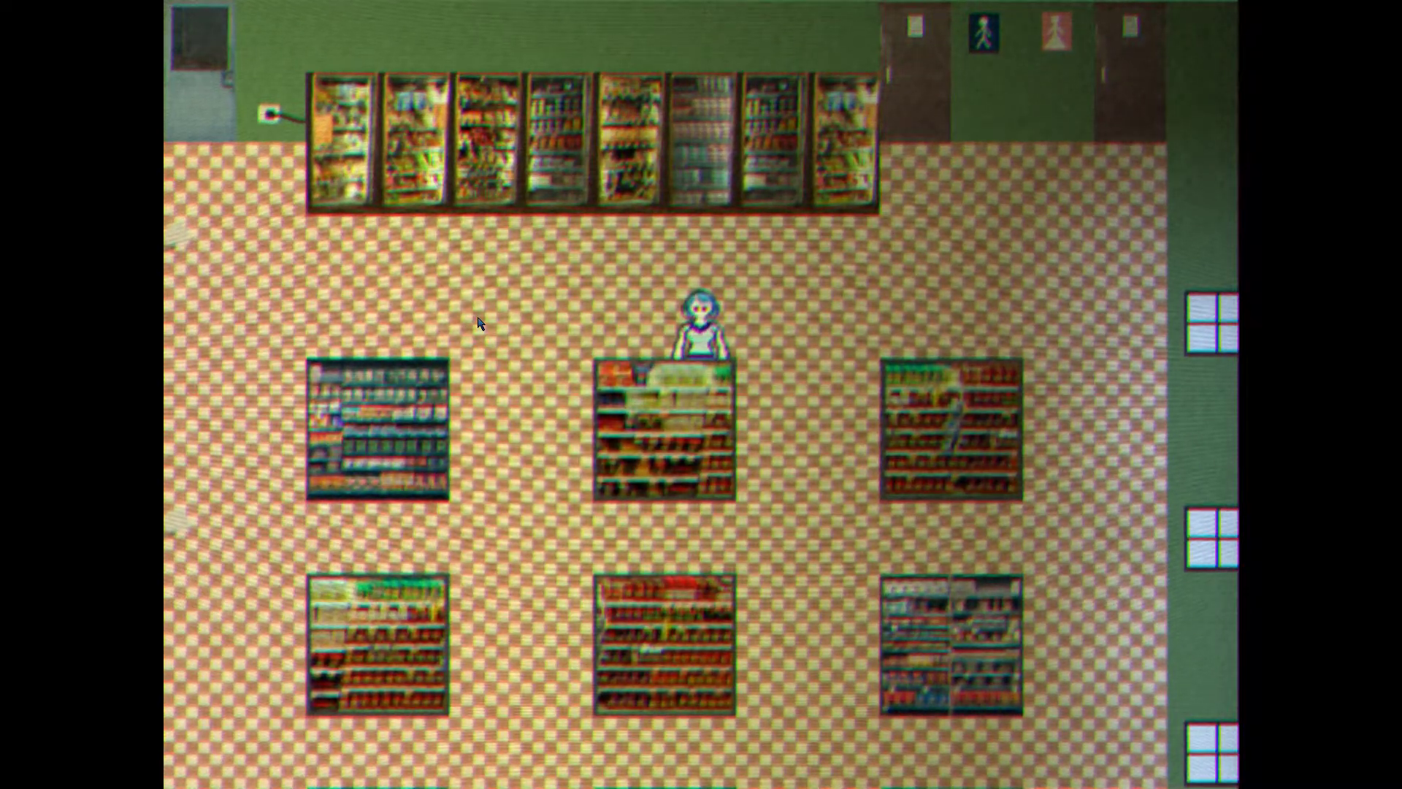
{"action": "key", "text": "Left"}
{"action": "key", "text": "Left"}
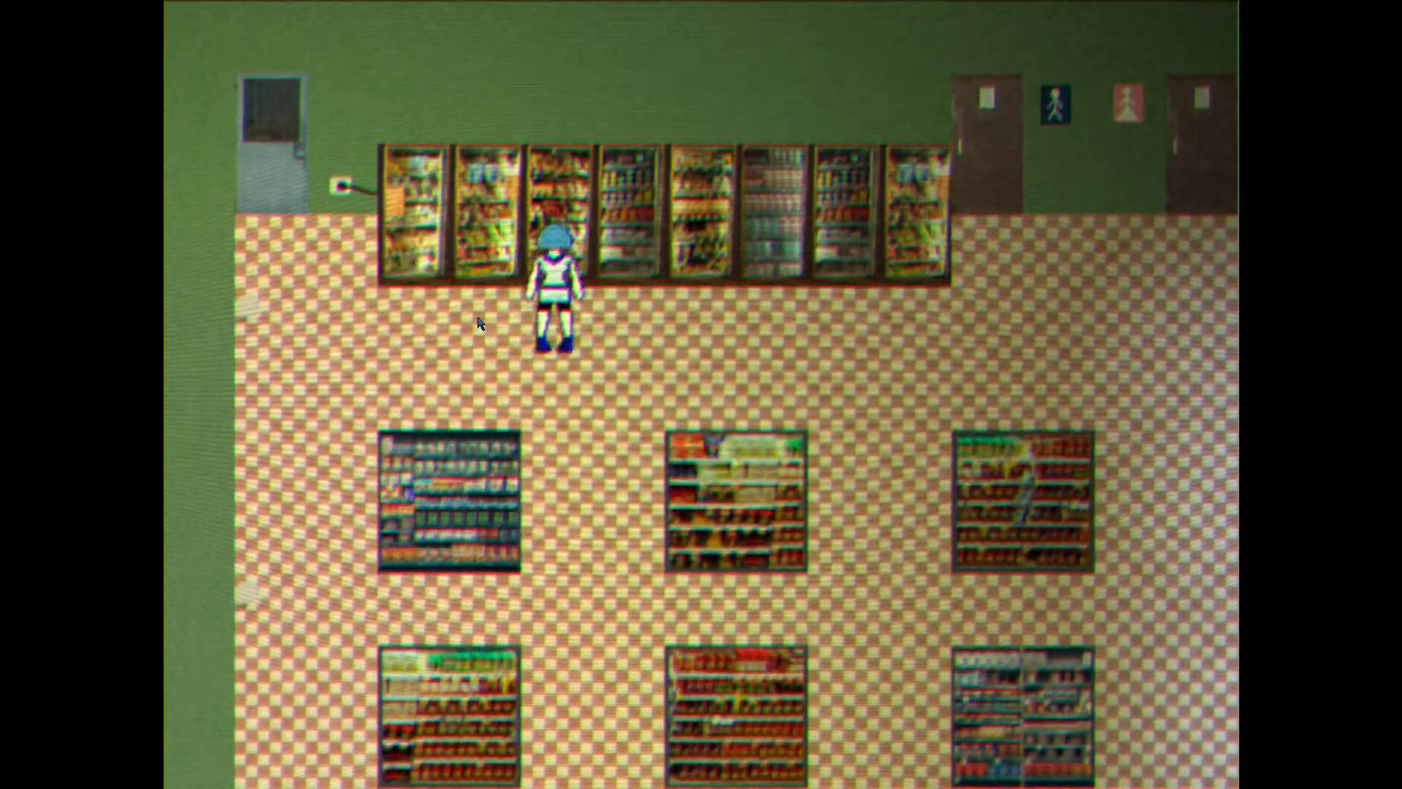
Solve the closet's combination lock and read the hammer's inventory description.
{"action": "key", "text": "Left"}
{"action": "key", "text": "Up"}
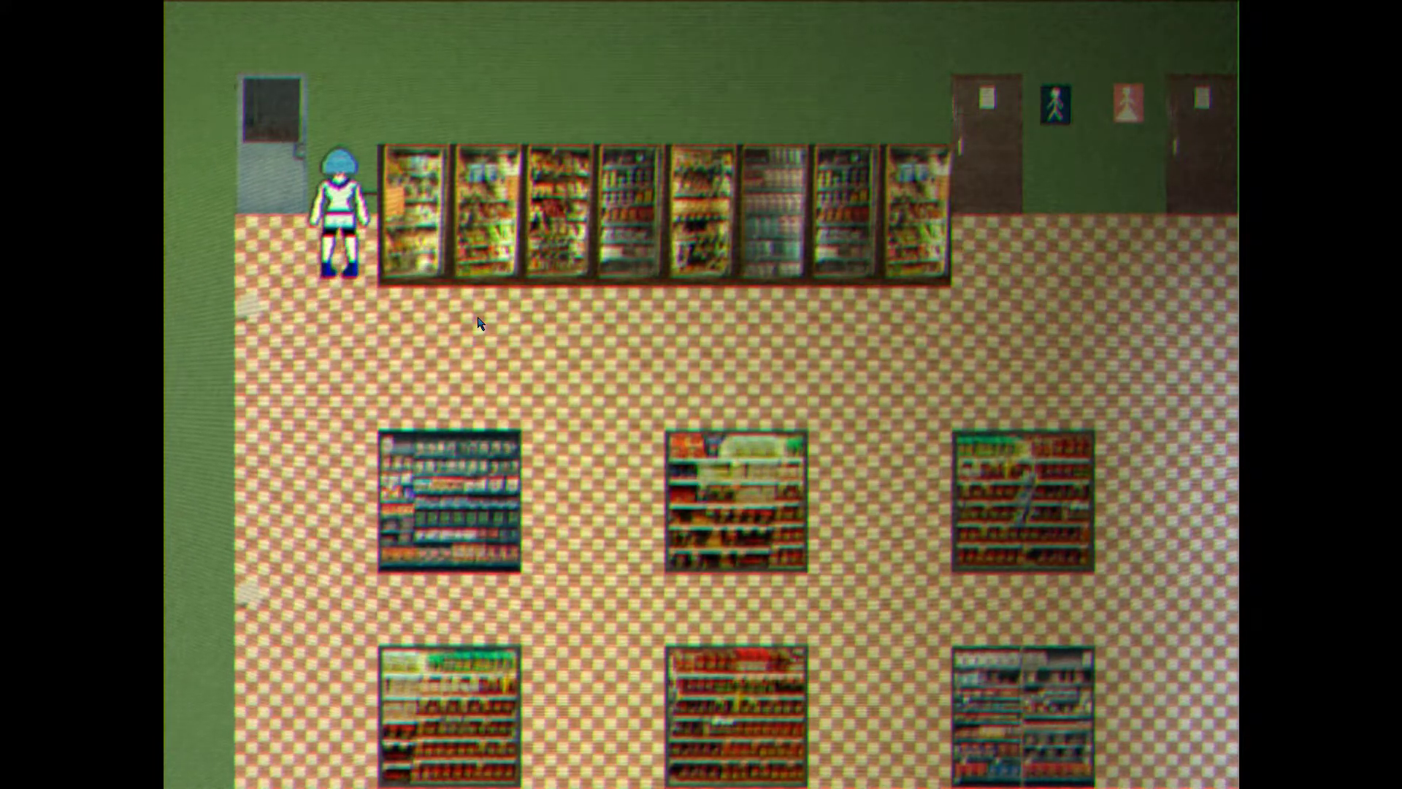
{"action": "key", "text": "Left"}
{"action": "key", "text": "Down"}
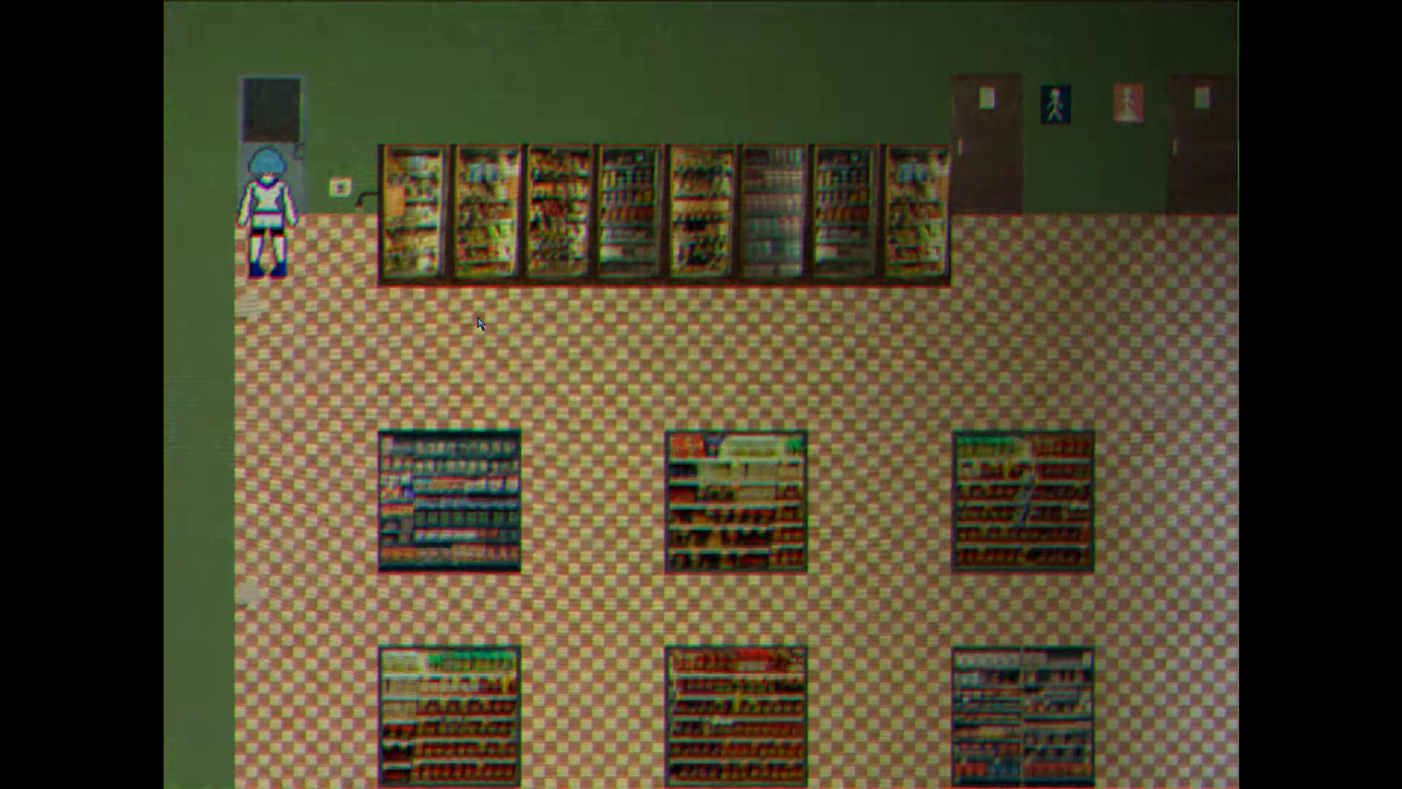
{"action": "key", "text": "Return"}
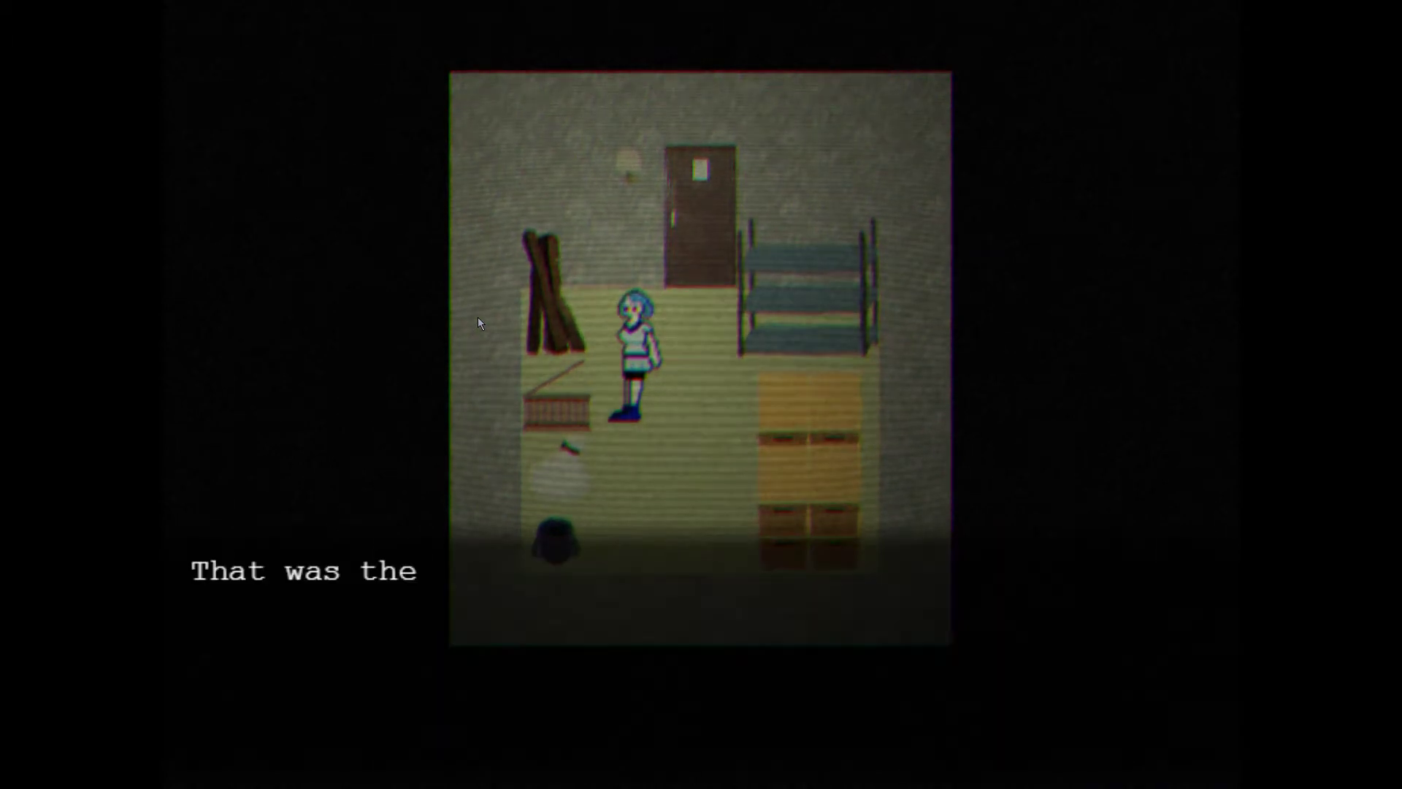
{"action": "key", "text": "Return"}
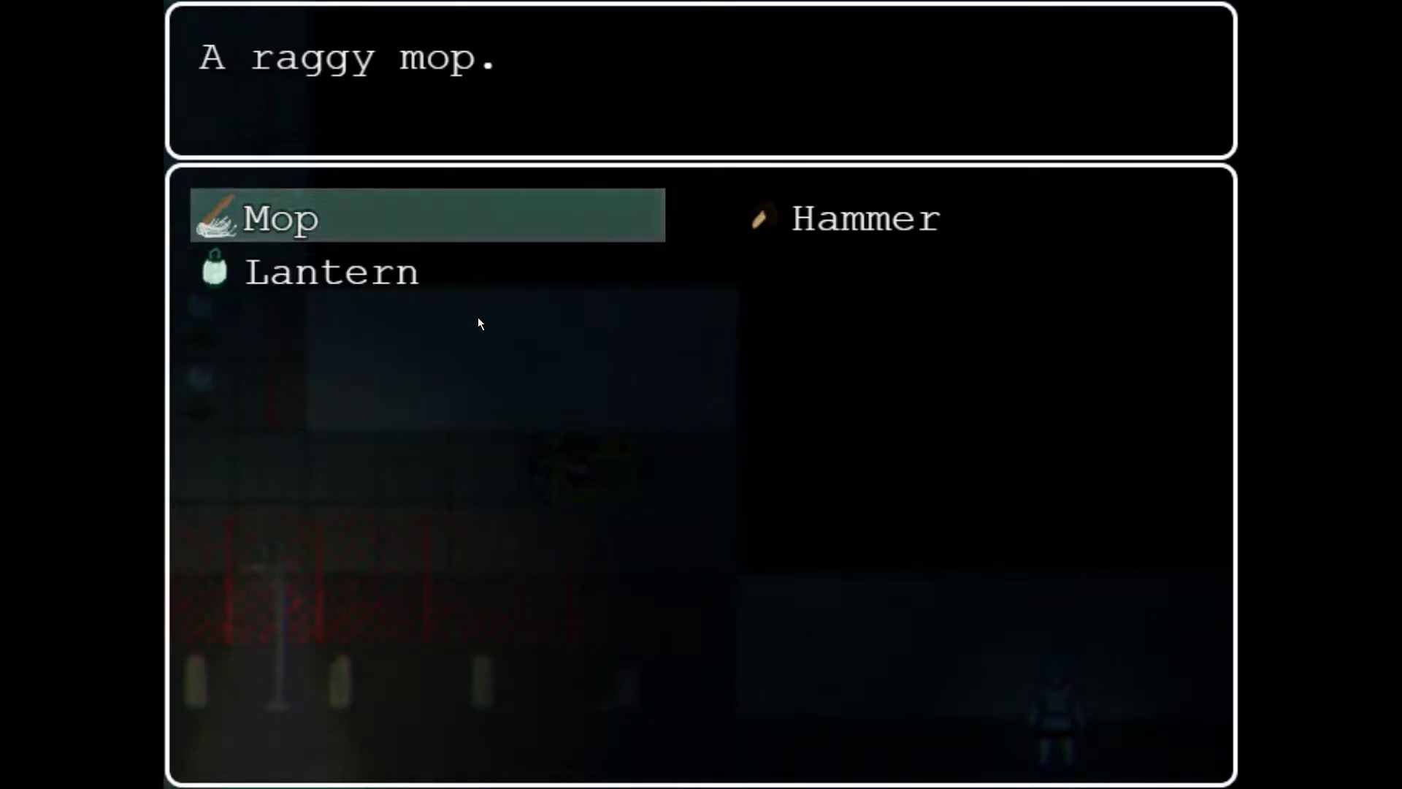
{"action": "key", "text": "Right"}
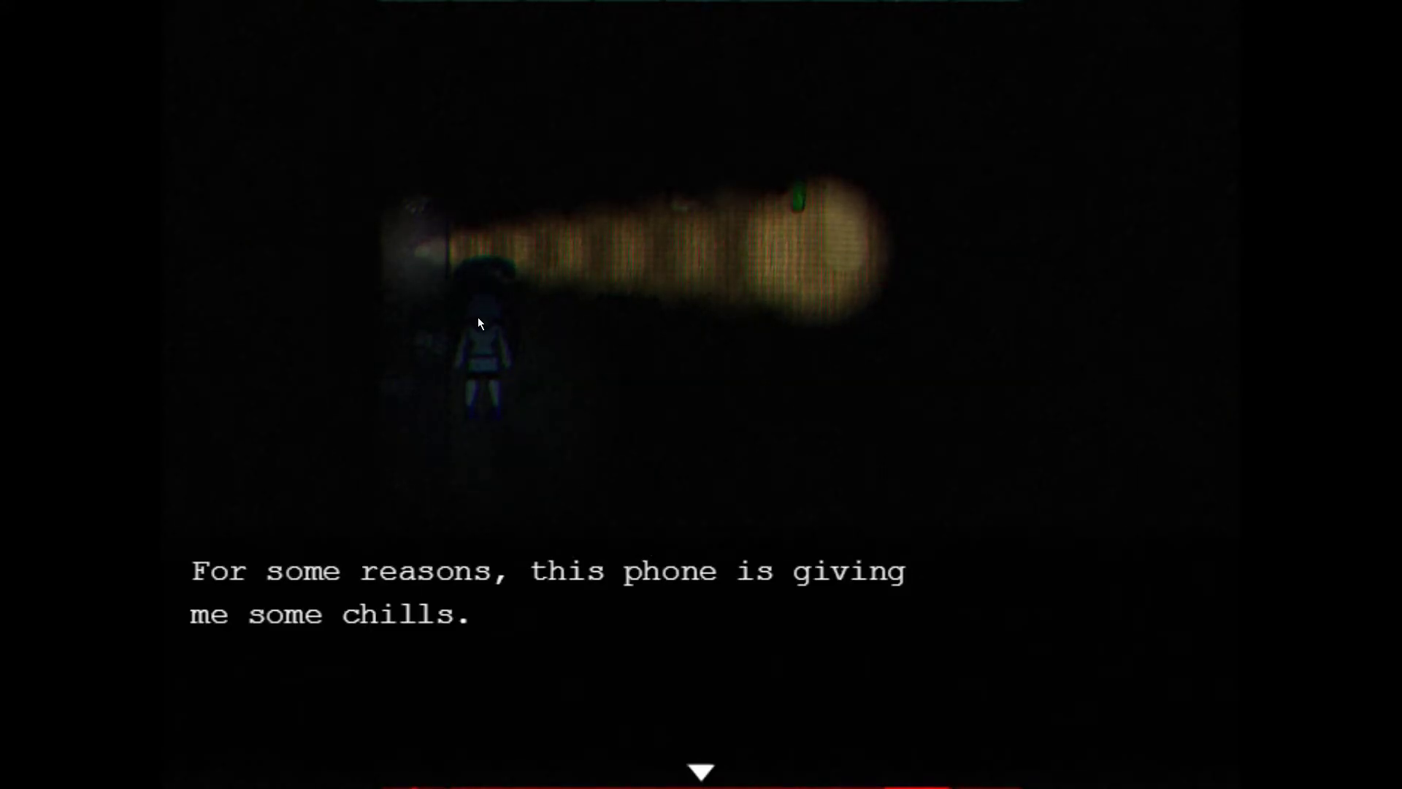
Examine the phone and walk along the lit strip out of the area.
{"action": "key", "text": "Return"}
{"action": "key", "text": "Right"}
{"action": "key", "text": "Up"}
{"action": "key", "text": "Right"}
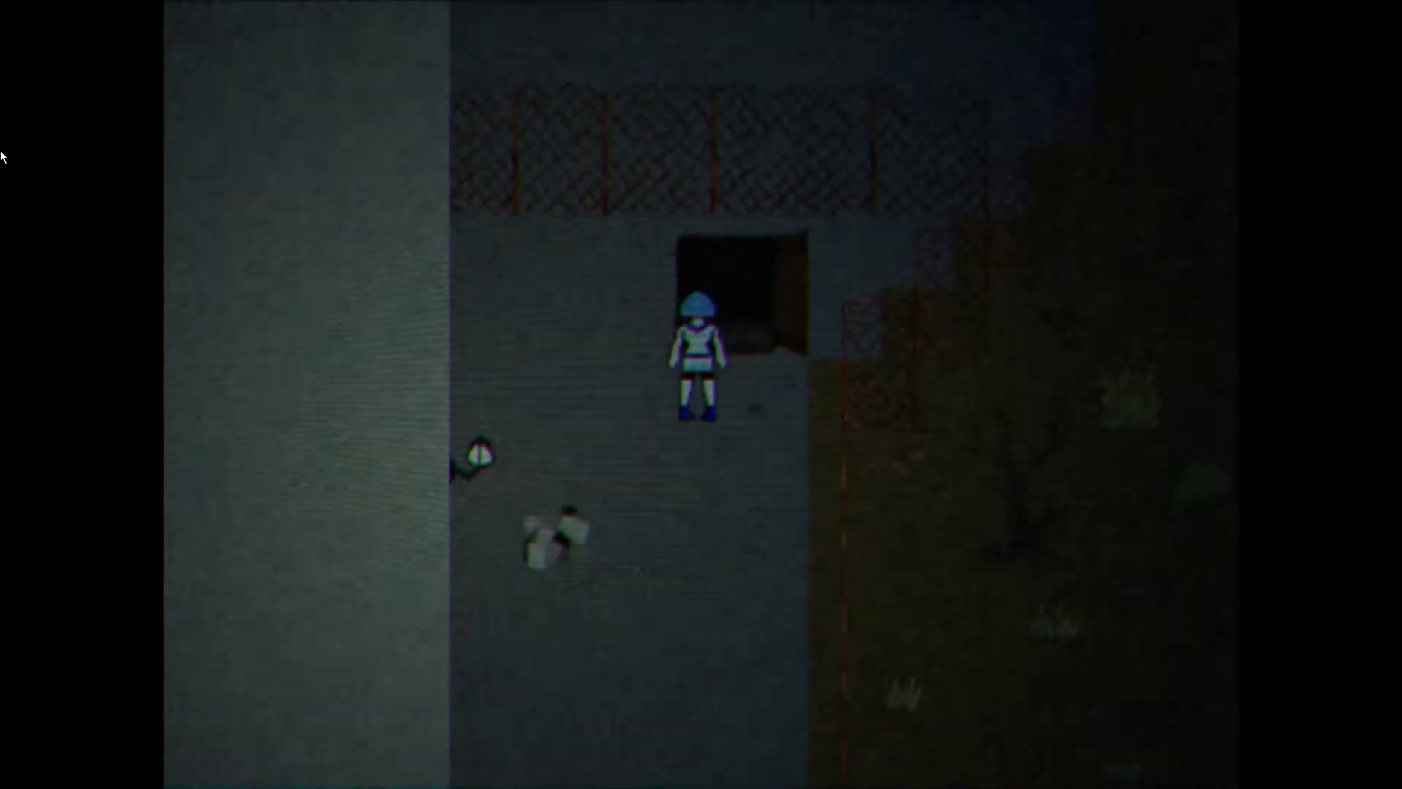
Enter the shelf room and walk up between the shelf rows.
{"action": "key", "text": "Return"}
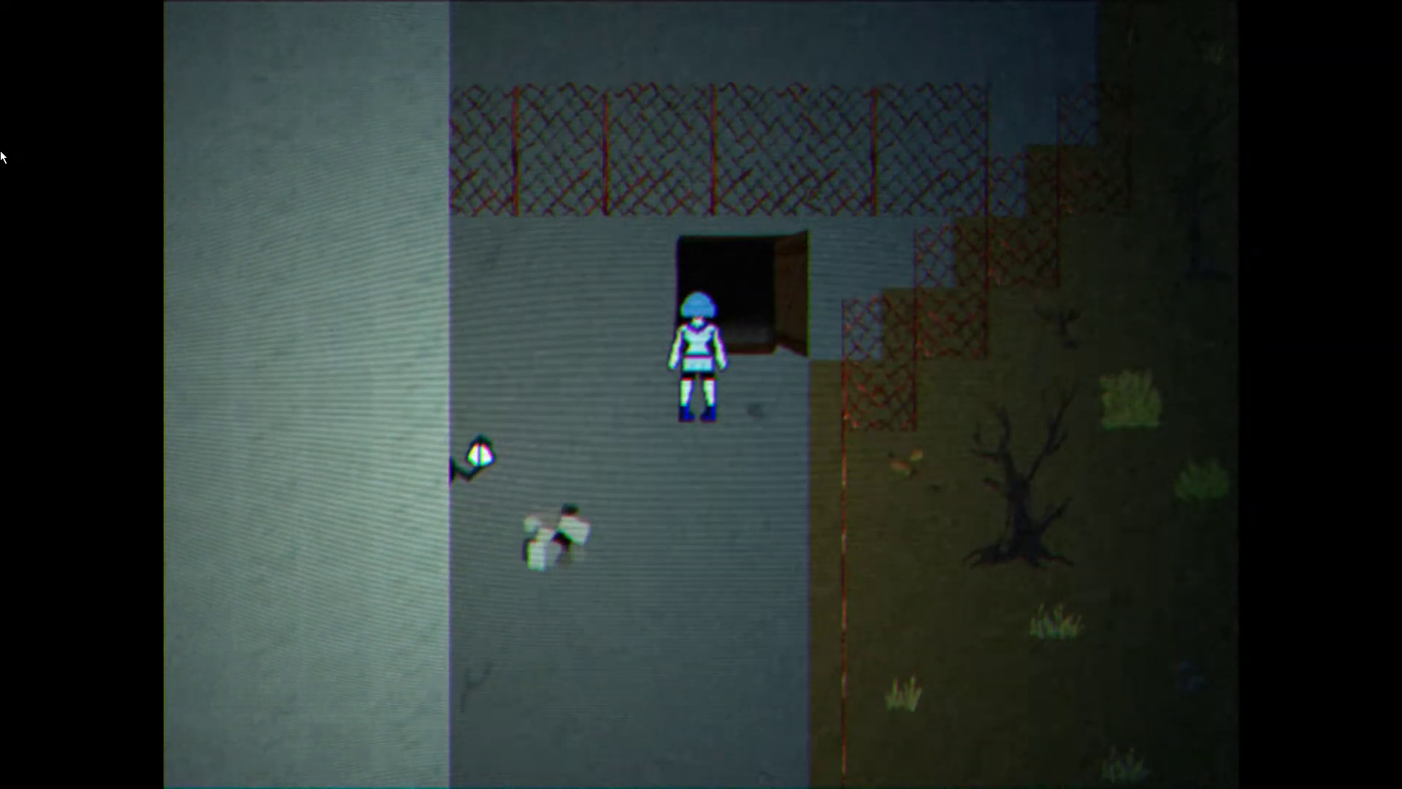
{"action": "key", "text": "Up"}
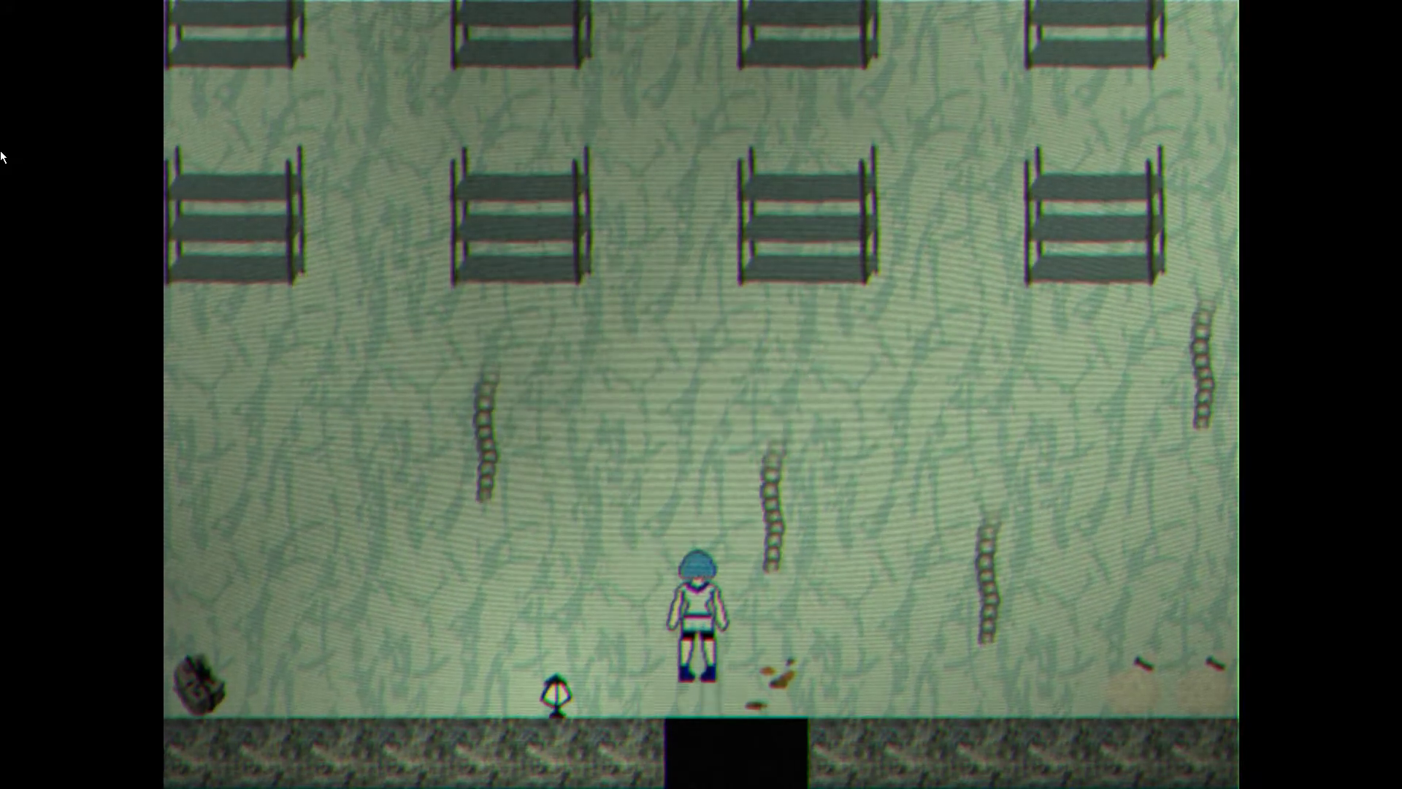
{"action": "key", "text": "Up"}
{"action": "key", "text": "Left"}
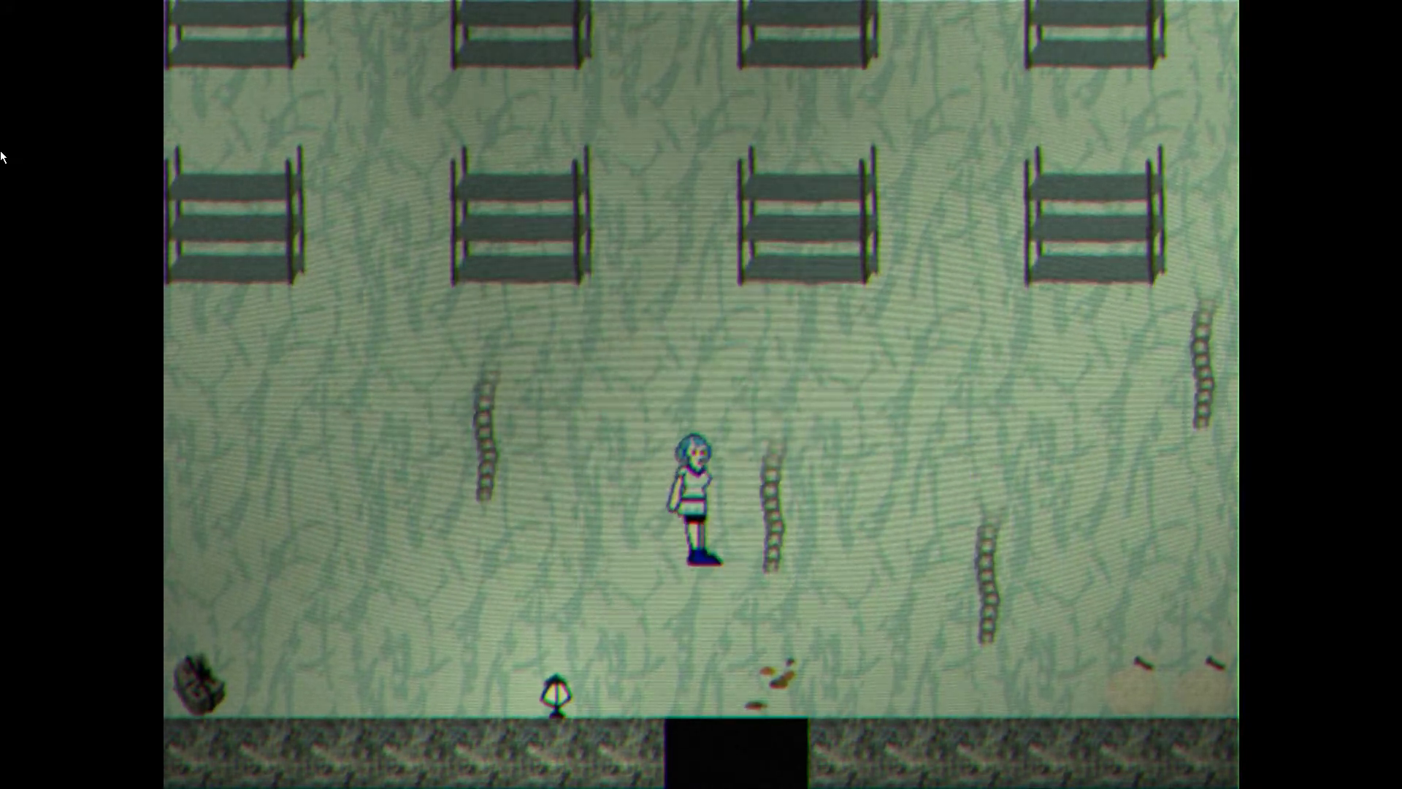
{"action": "key", "text": "Up"}
{"action": "key", "text": "Up"}
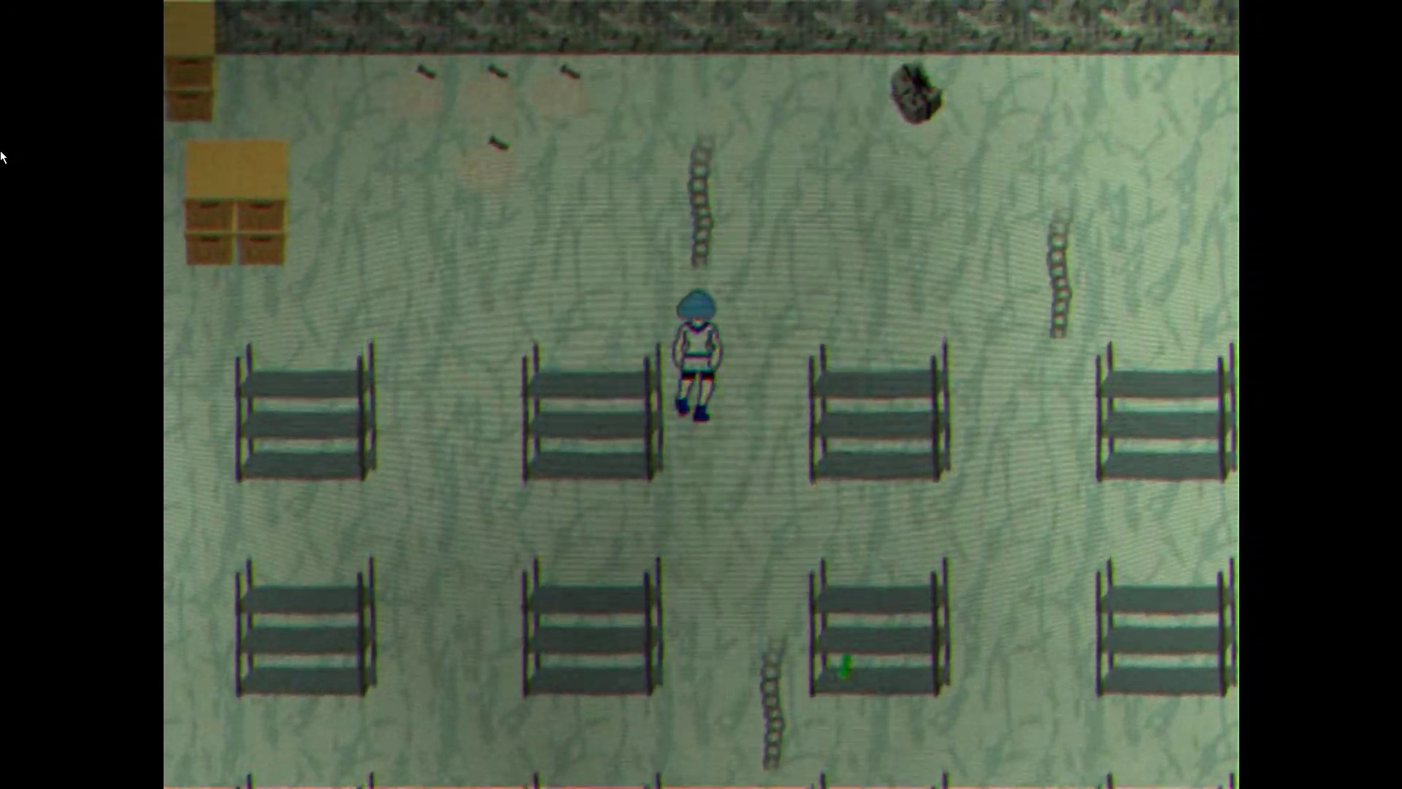
{"action": "key", "text": "Left"}
Examine the cracked dusty bottles along the top wall.
{"action": "key", "text": "Up"}
{"action": "key", "text": "Left"}
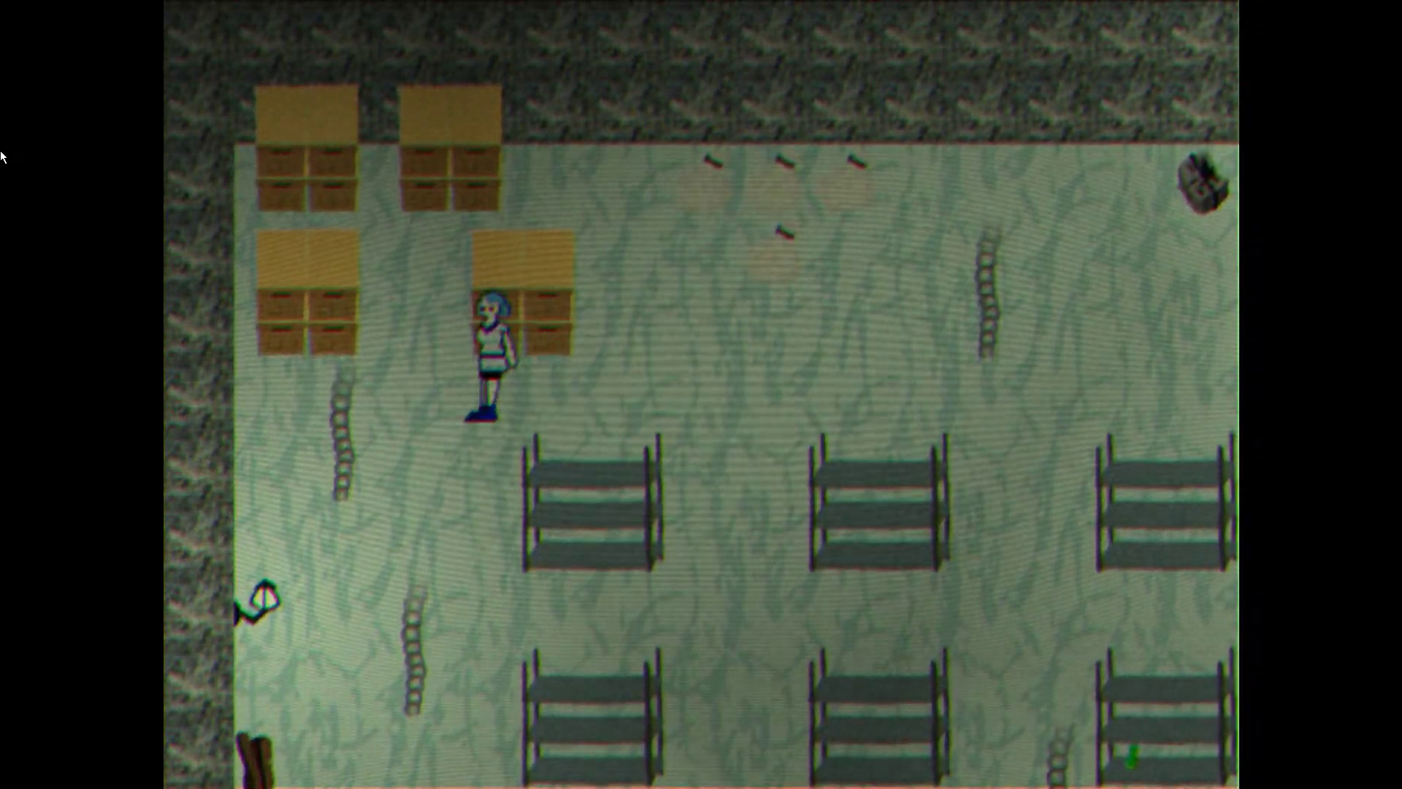
{"action": "key", "text": "Right"}
{"action": "key", "text": "Up"}
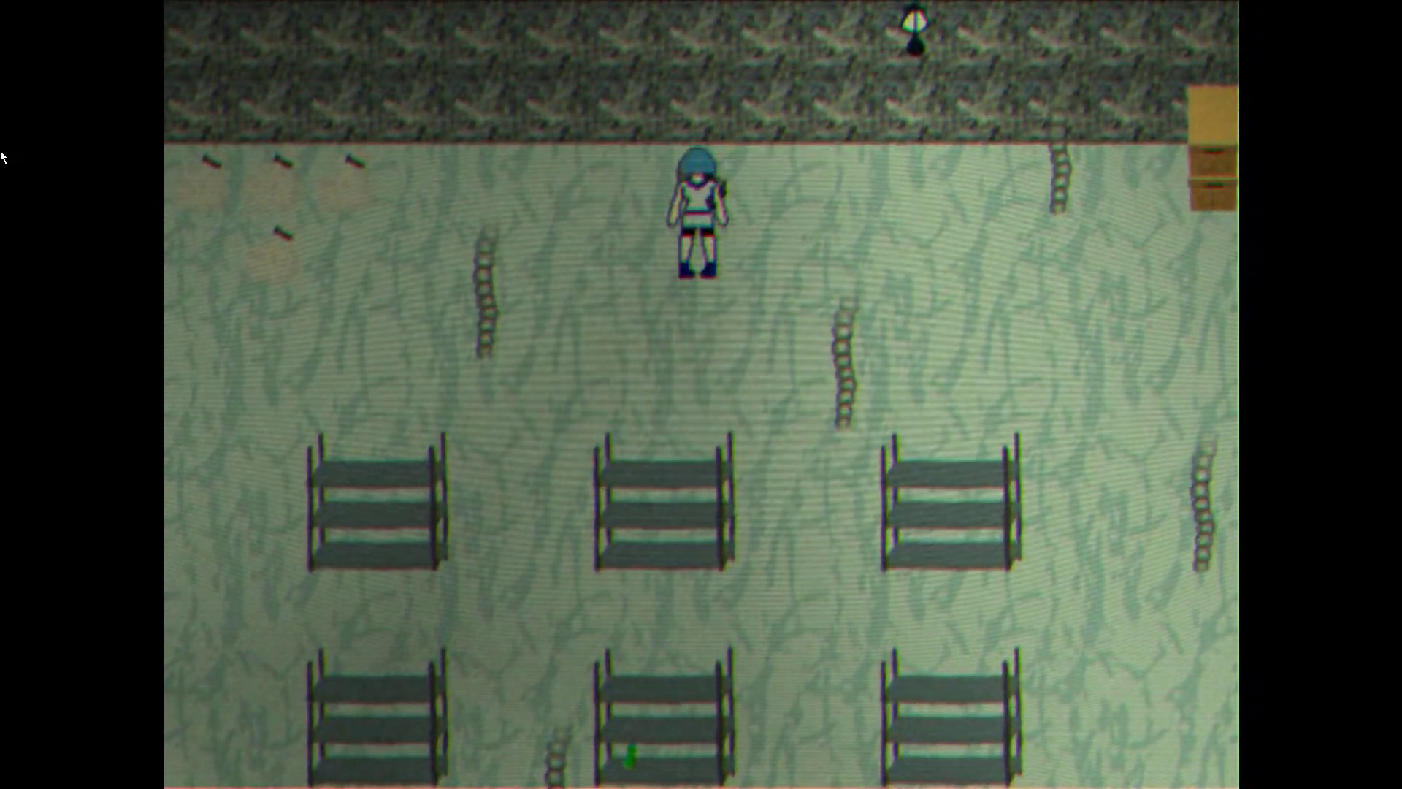
{"action": "key", "text": "Right"}
{"action": "key", "text": "Right"}
{"action": "key", "text": "z"}
{"action": "key", "text": "z"}
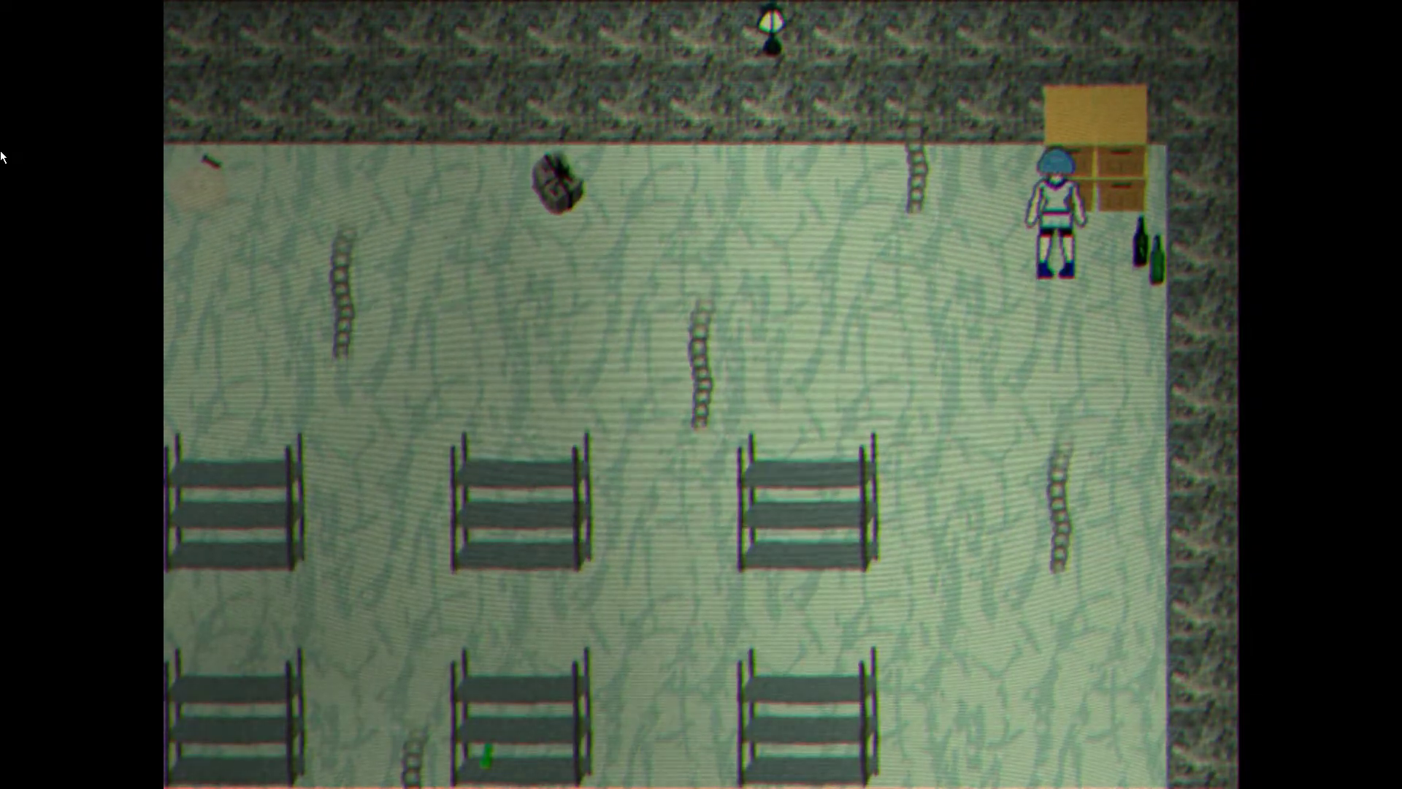
Pick up the key from the shelf.
{"action": "key", "text": "Down"}
{"action": "key", "text": "Left"}
{"action": "key", "text": "Left"}
{"action": "key", "text": "Down"}
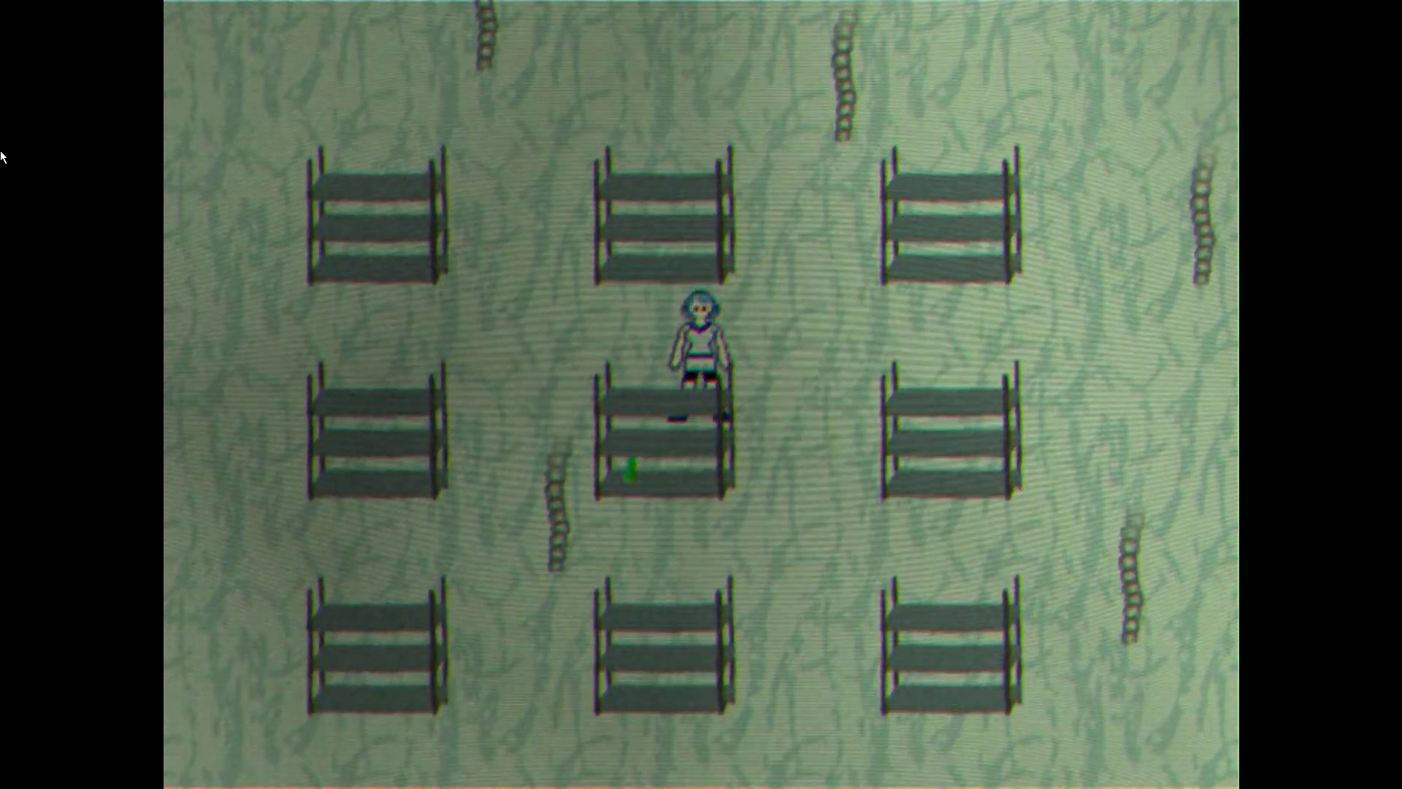
{"action": "key", "text": "Left"}
{"action": "key", "text": "z"}
Walk around the shelf room and leave through the bottom door.
{"action": "key", "text": "Left"}
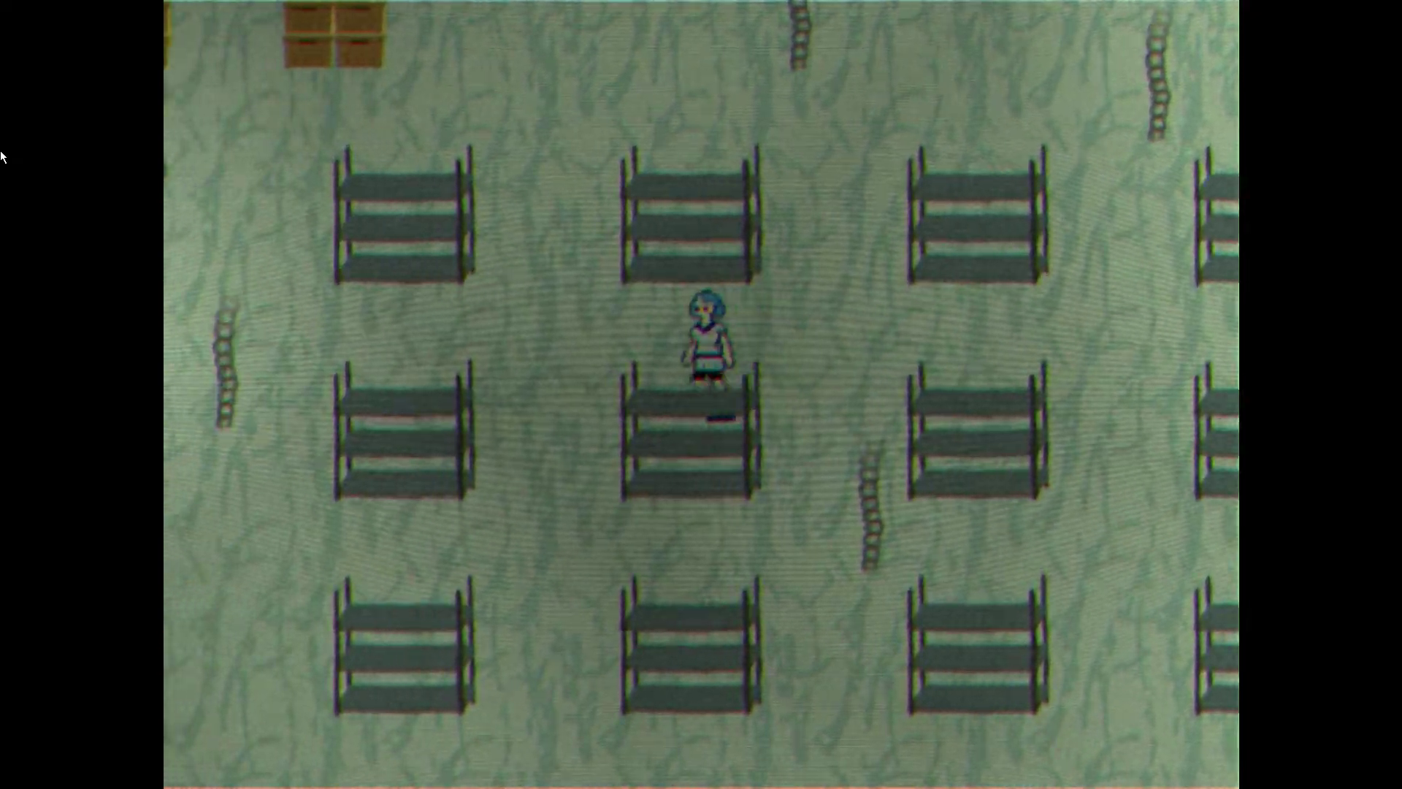
{"action": "key", "text": "Left"}
{"action": "key", "text": "Left"}
{"action": "key", "text": "Down"}
{"action": "key", "text": "Down"}
{"action": "key", "text": "Down"}
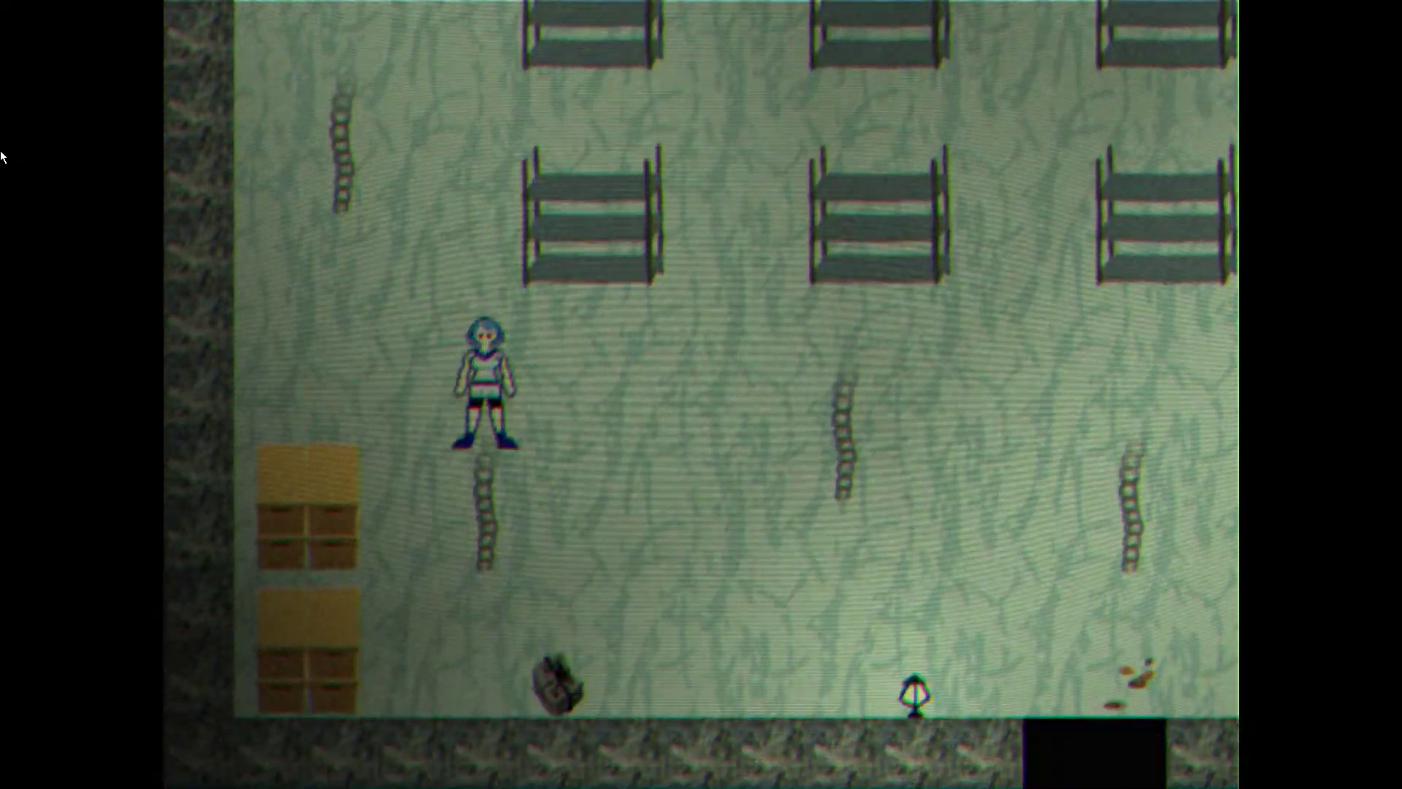
{"action": "key", "text": "Right"}
{"action": "key", "text": "Down"}
{"action": "key", "text": "Right"}
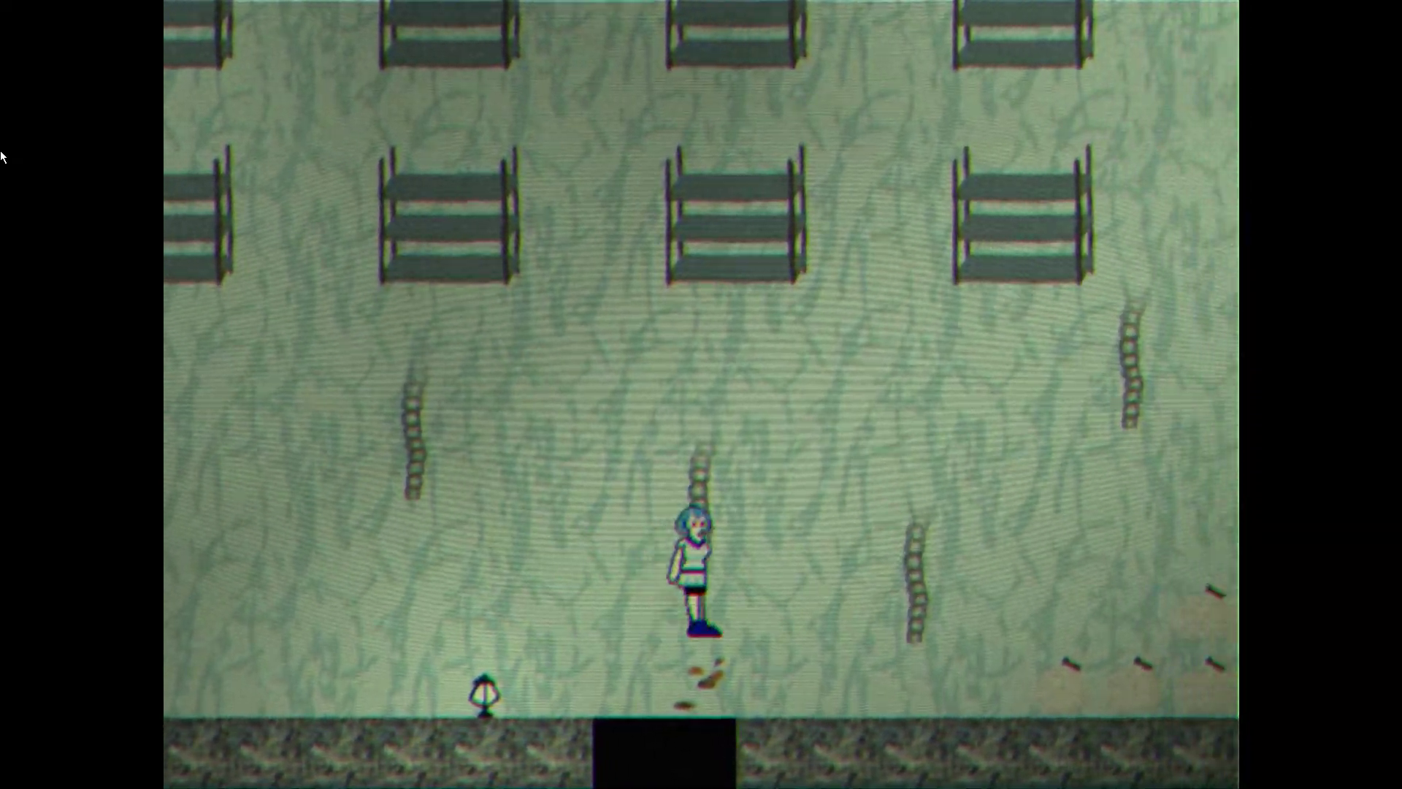
{"action": "key", "text": "Right"}
{"action": "key", "text": "Up"}
{"action": "key", "text": "Left"}
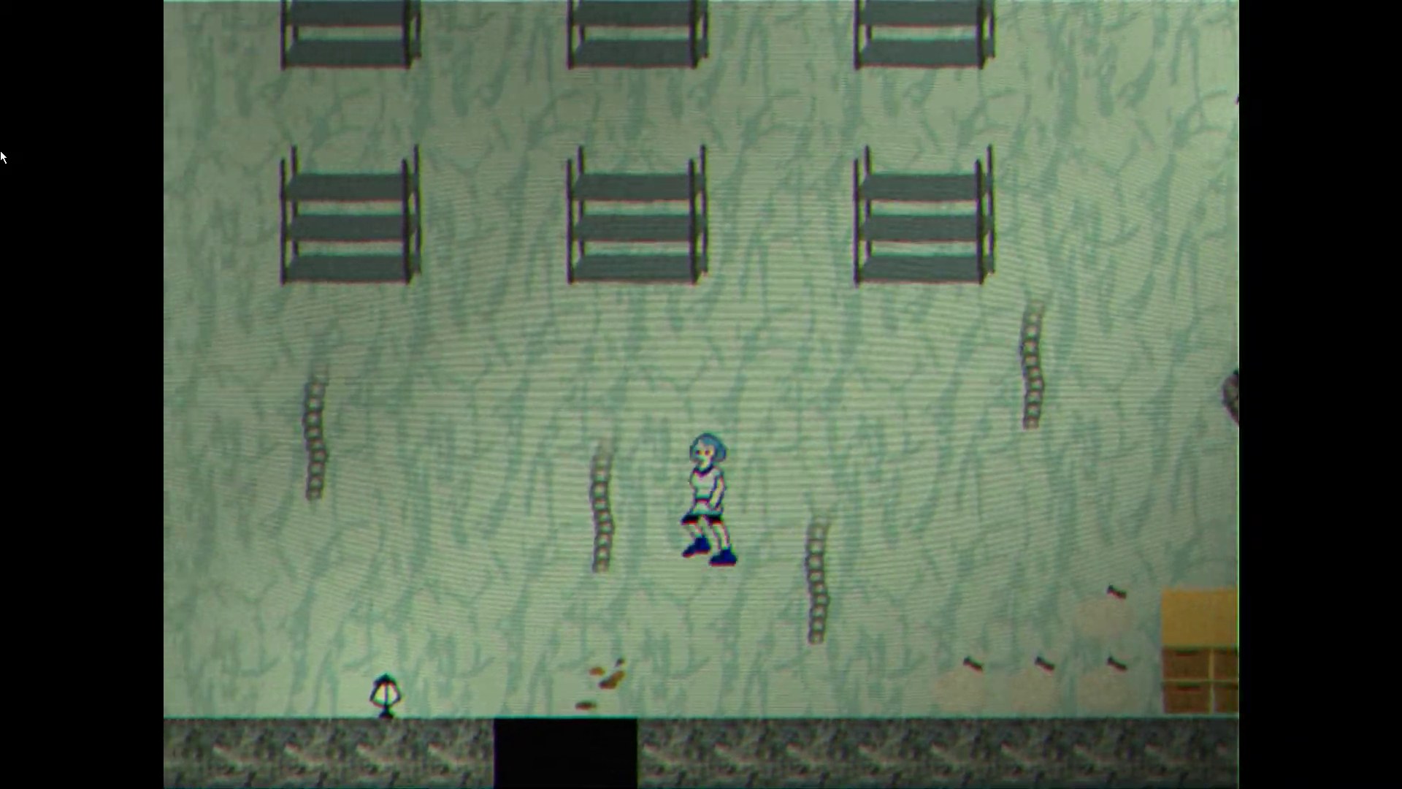
{"action": "key", "text": "Down"}
{"action": "key", "text": "Down"}
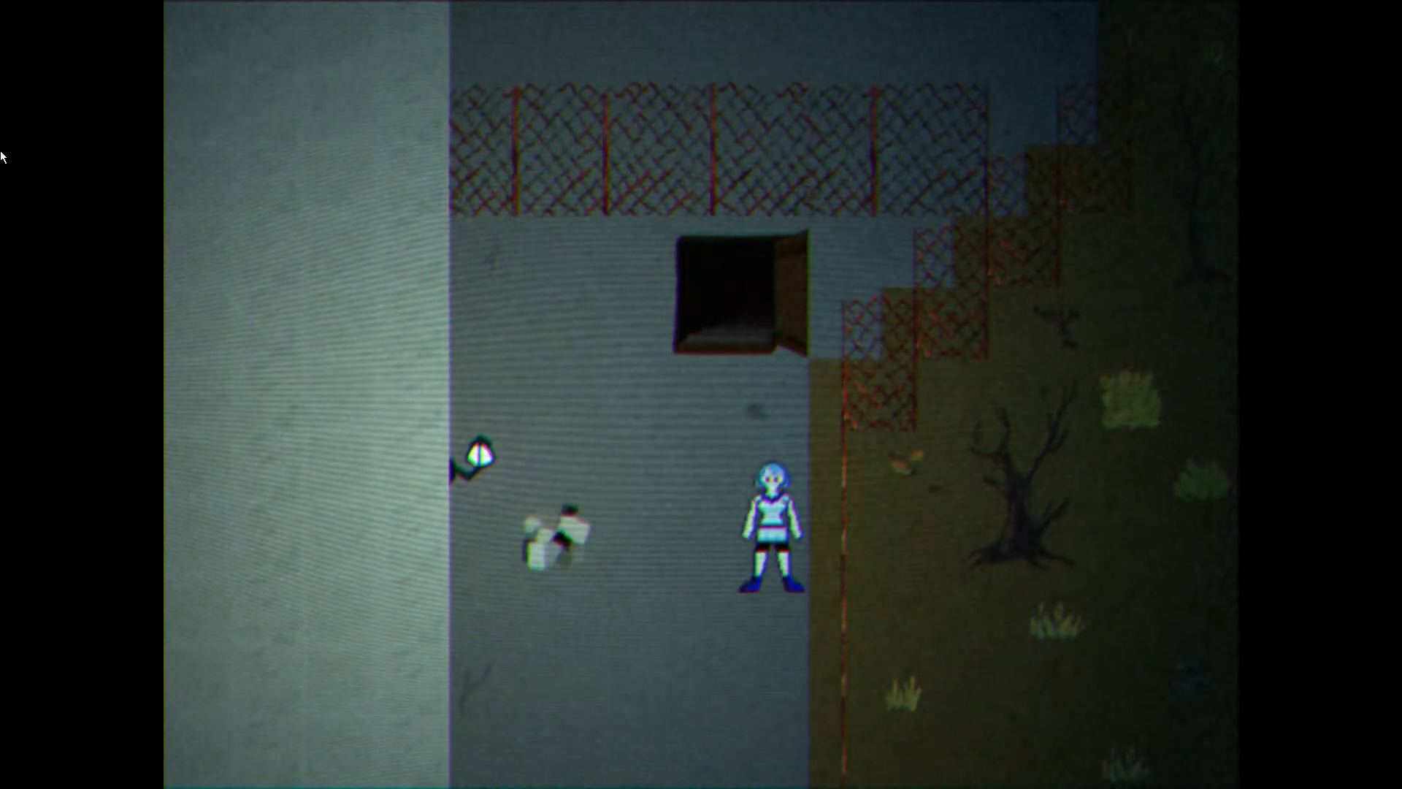
{"action": "key", "text": "Down"}
{"action": "key", "text": "Down"}
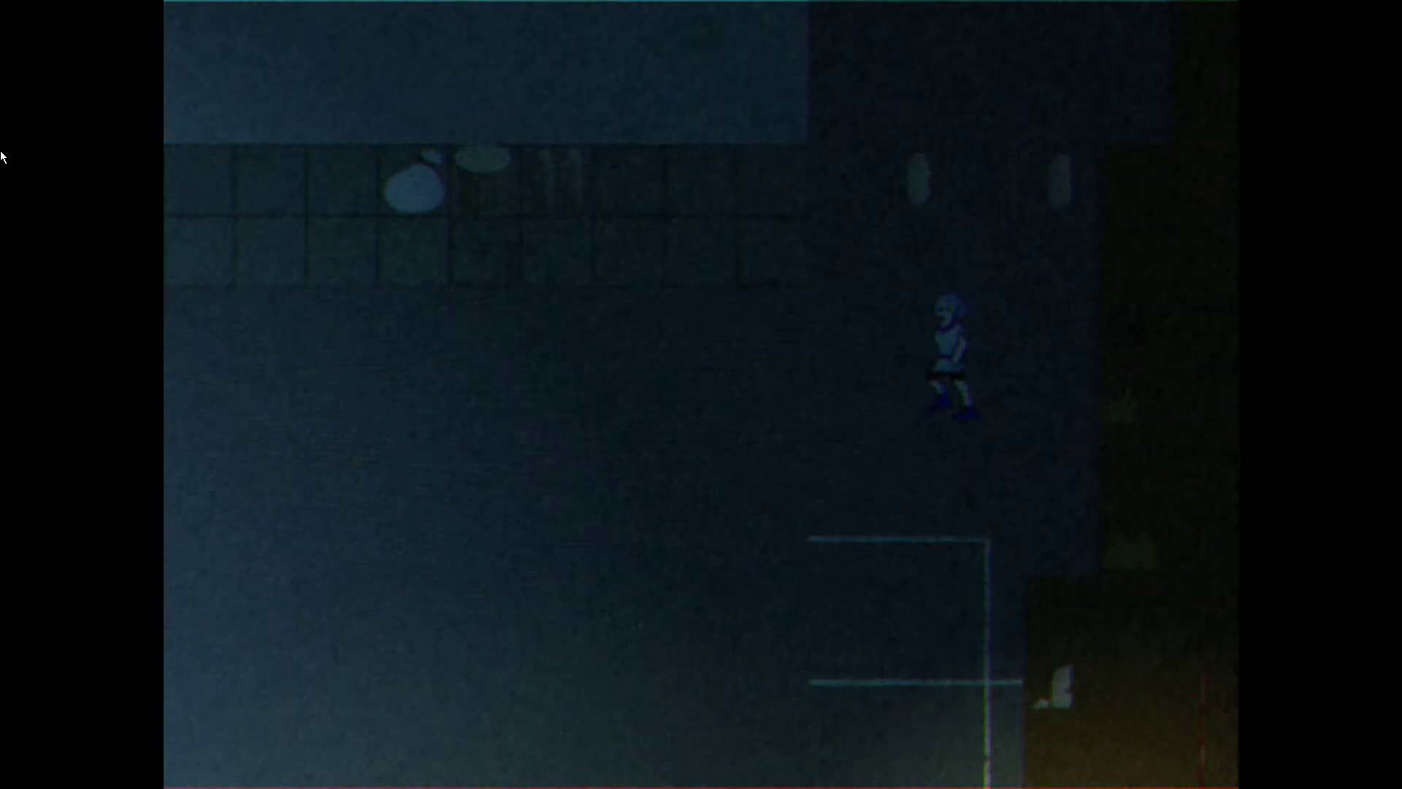
Enter the office area, see the locker-opened message and examine the toilet paper.
{"action": "key", "text": "Left"}
{"action": "key", "text": "Left"}
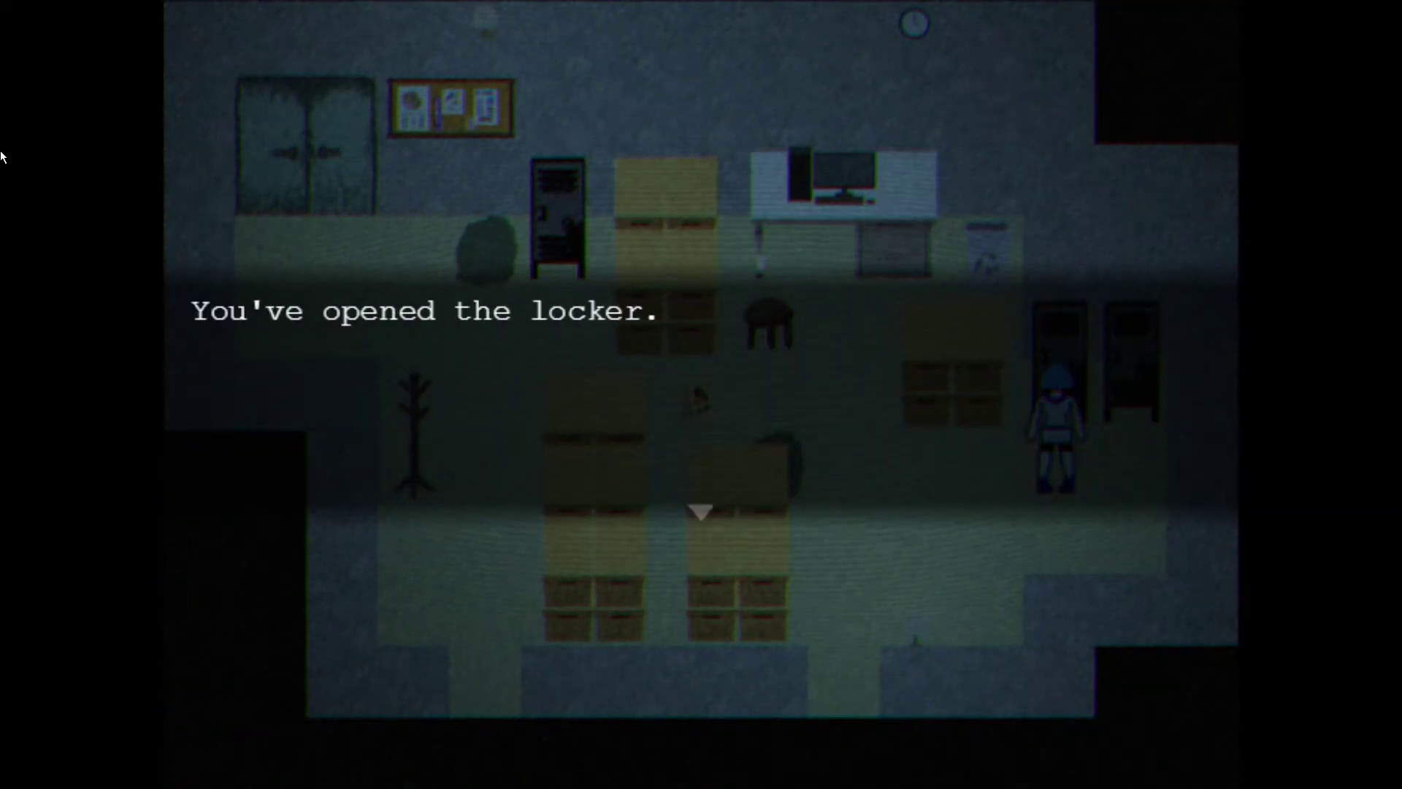
{"action": "key", "text": "Return"}
{"action": "key", "text": "Return"}
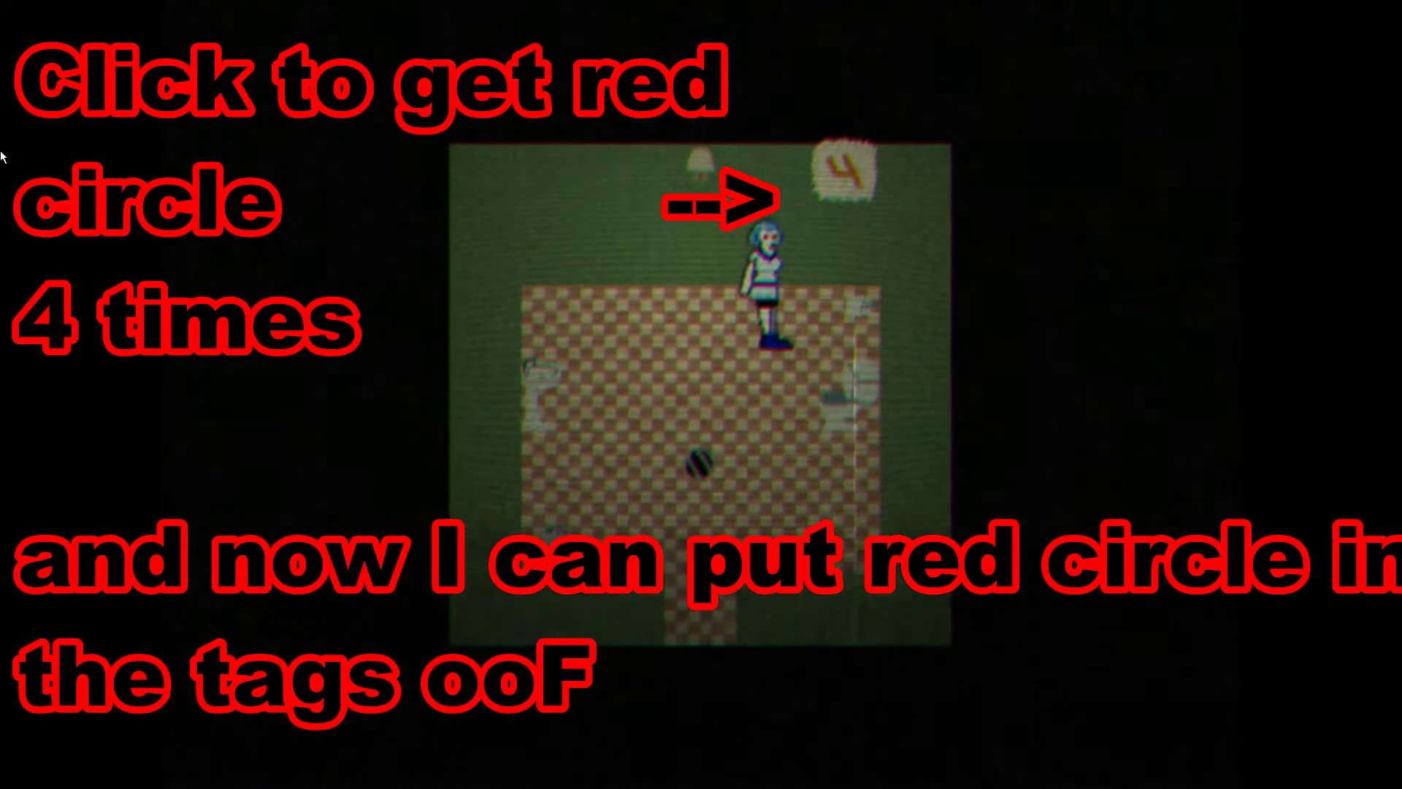
{"action": "key", "text": "Return"}
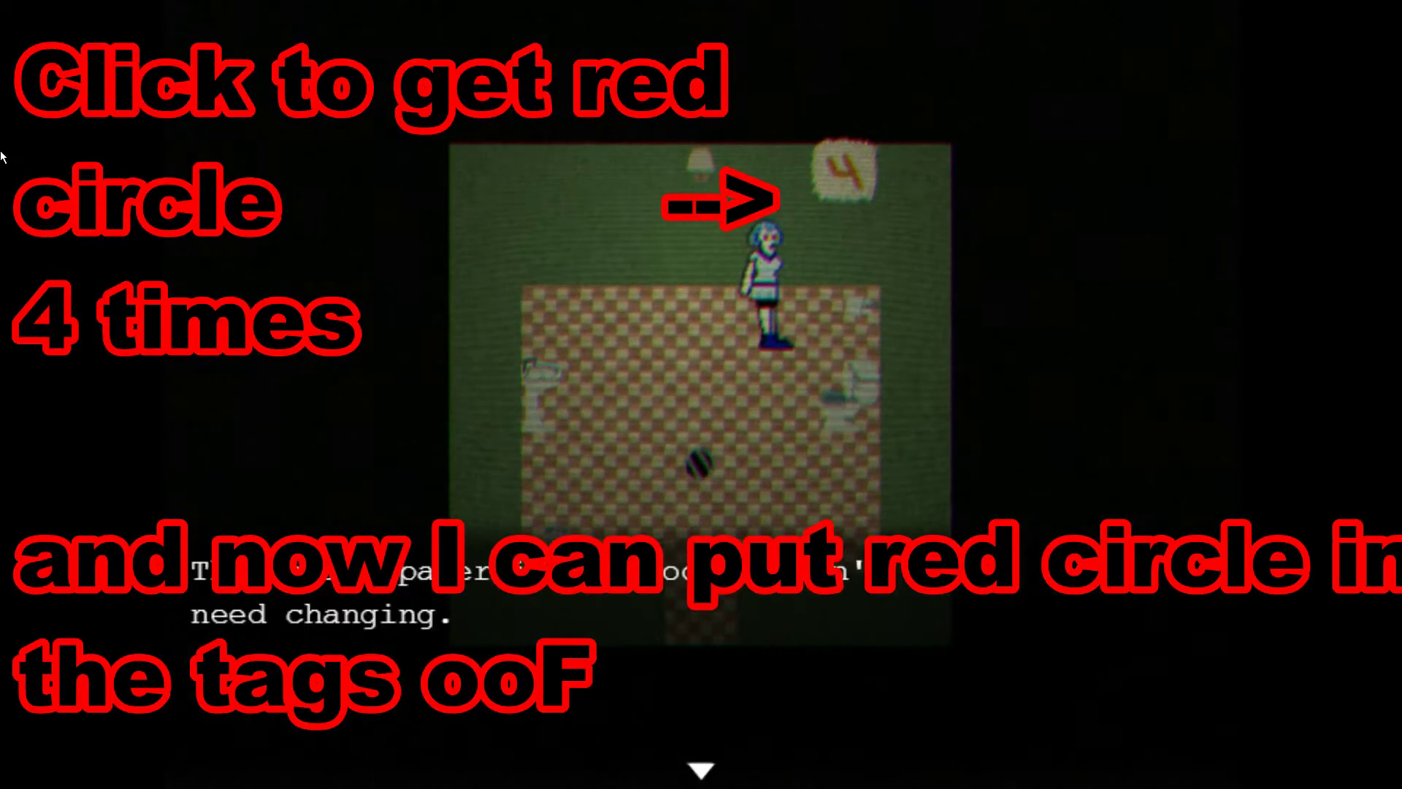
{"action": "key", "text": "Return"}
{"action": "key", "text": "Return"}
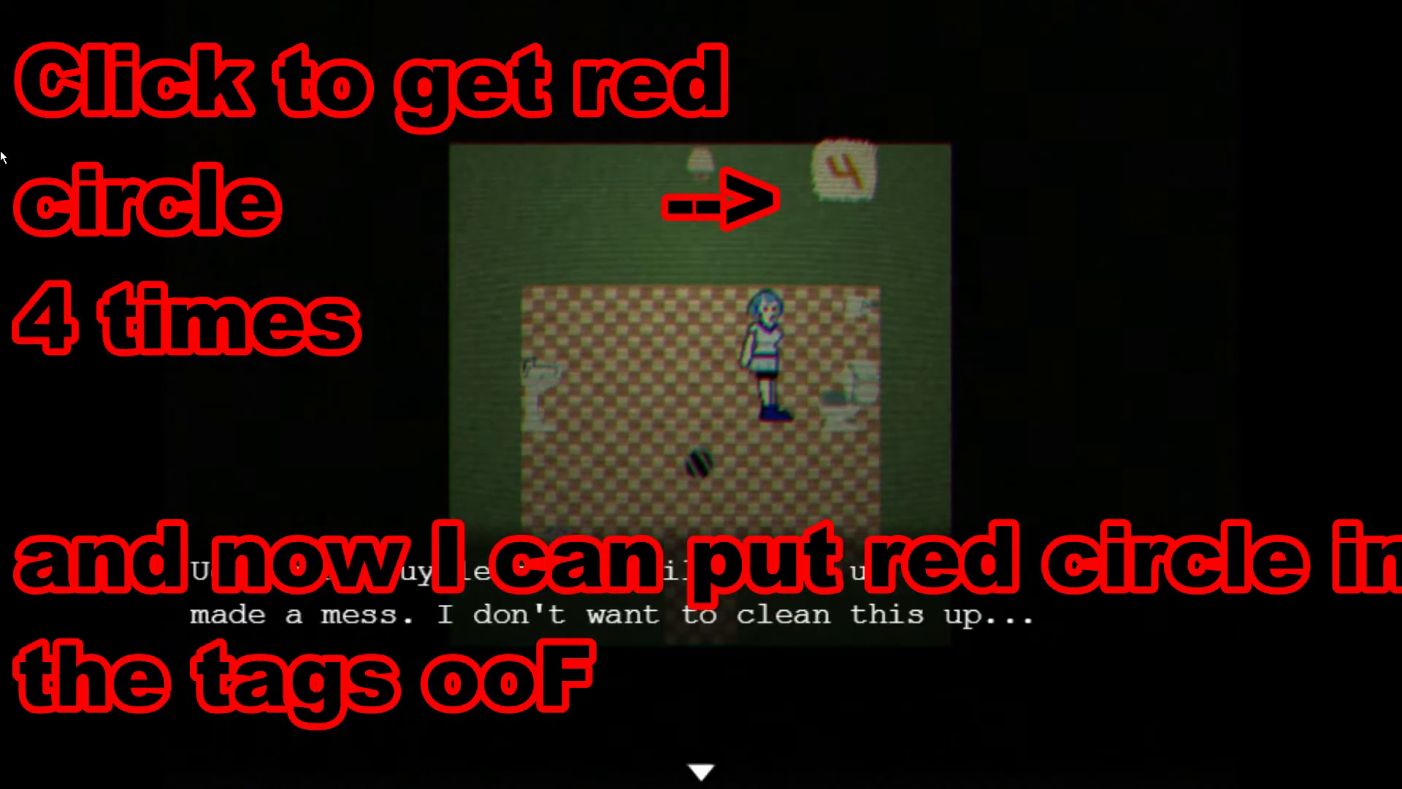
Check the mess, the ball on the floor and the right-hand toilet.
{"action": "key", "text": "Return"}
{"action": "key", "text": "Return"}
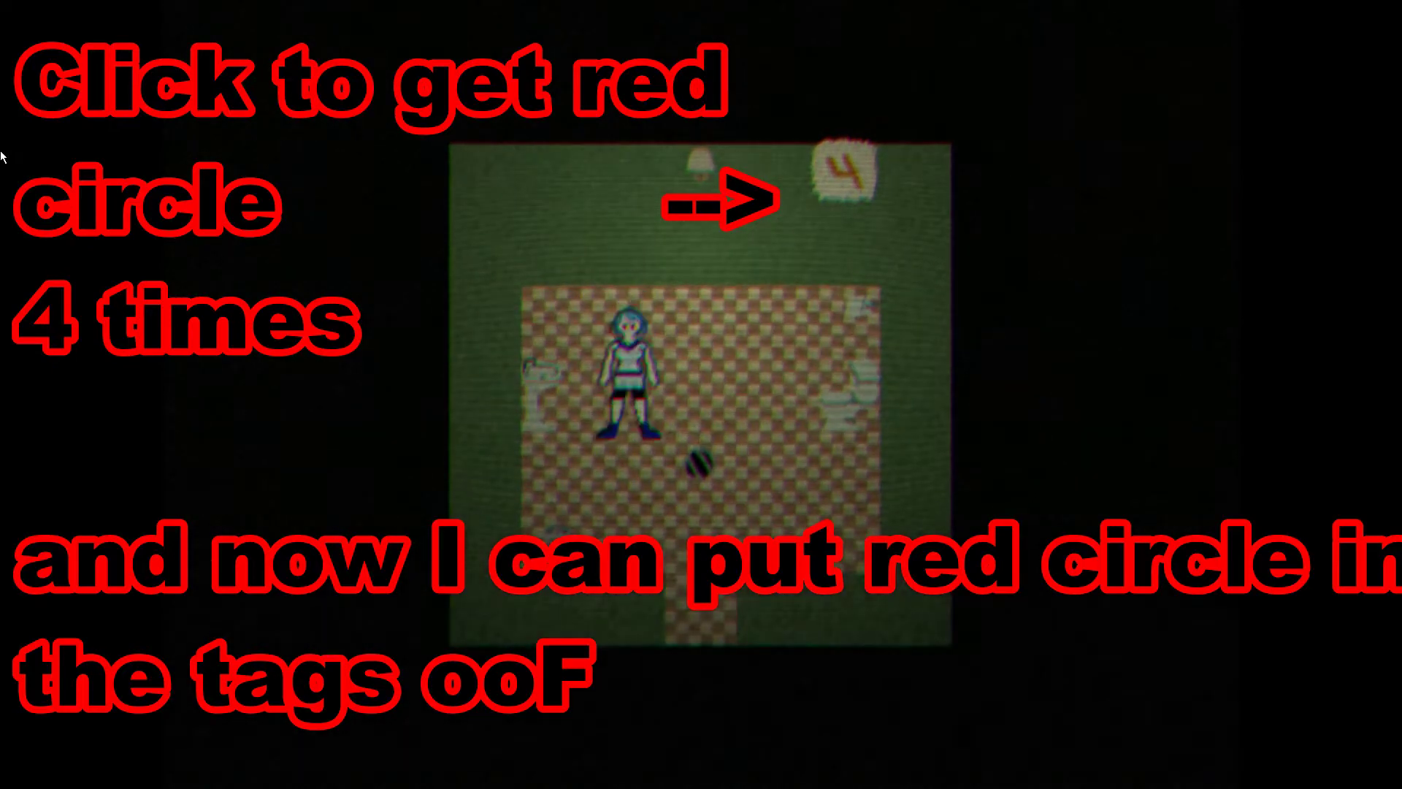
{"action": "key", "text": "Return"}
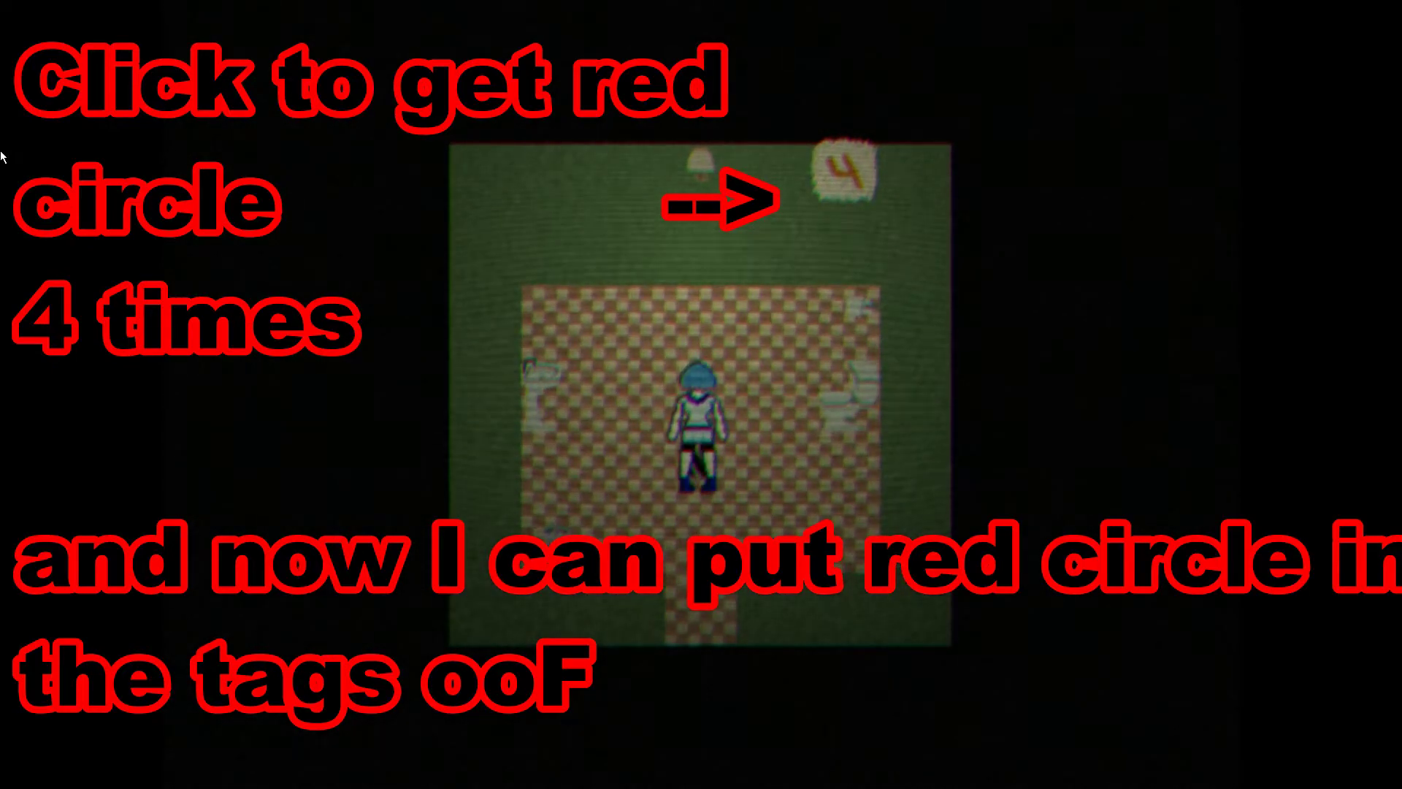
{"action": "key", "text": "Right"}
{"action": "key", "text": "Return"}
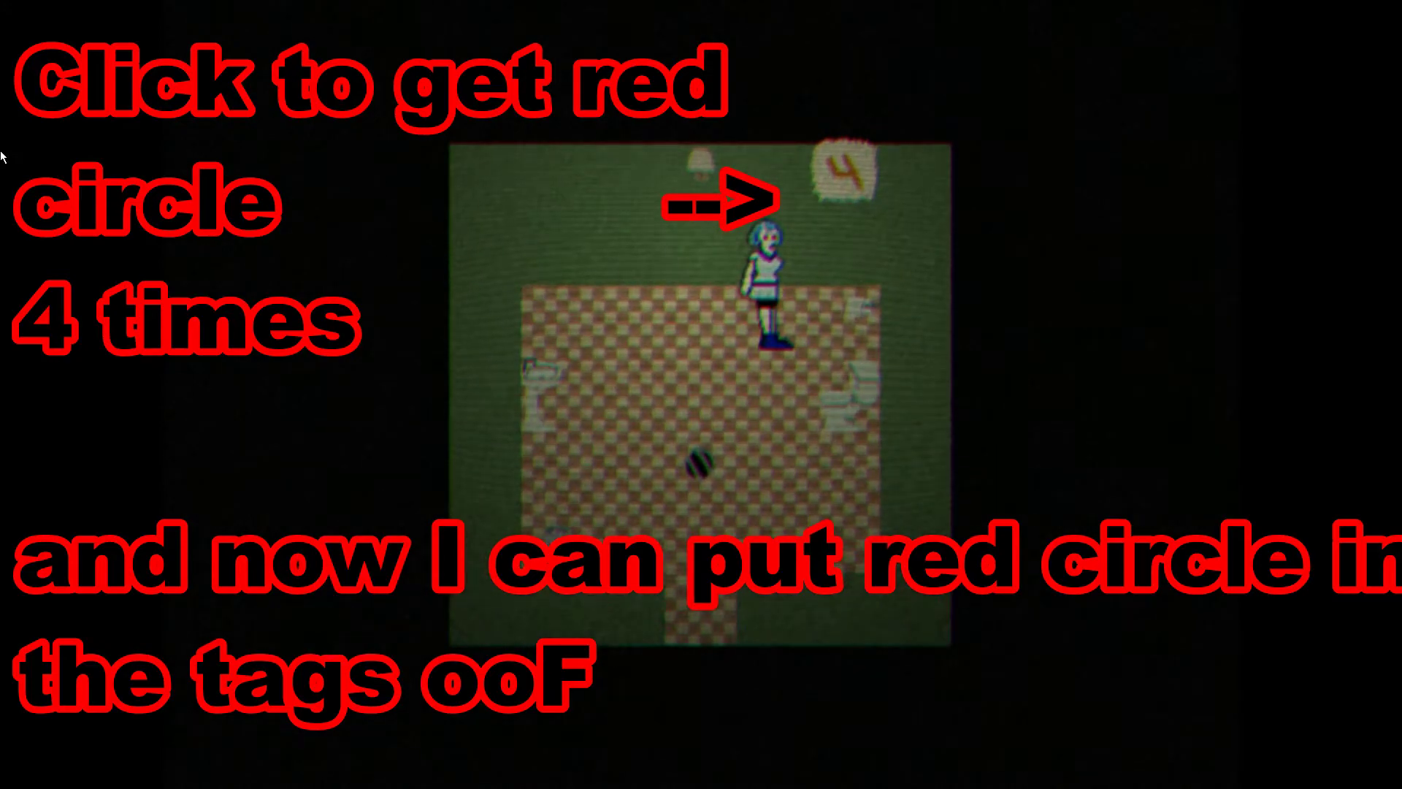
{"action": "key", "text": "Return"}
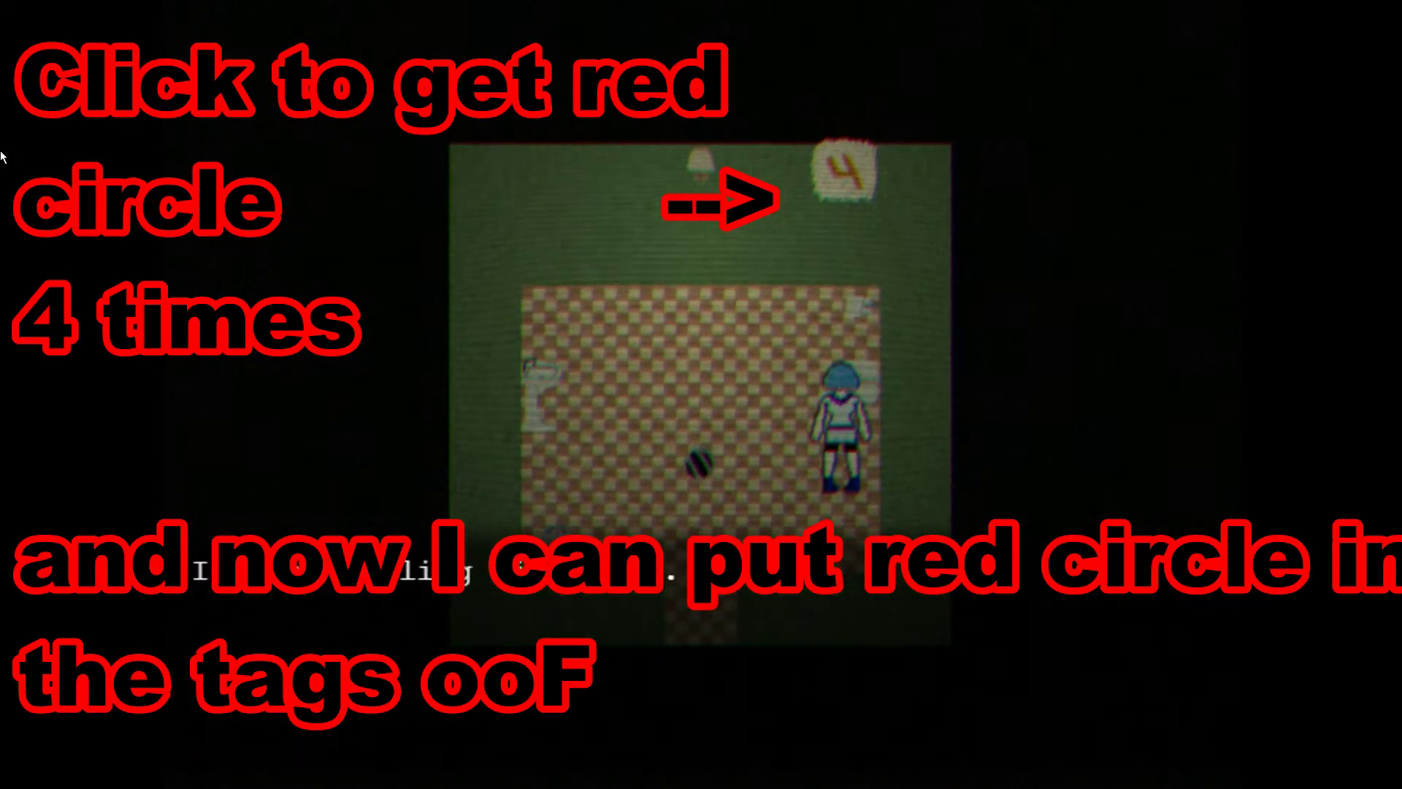
Walk up and across the top of the restroom.
{"action": "key", "text": "Return"}
{"action": "key", "text": "Left"}
{"action": "key", "text": "Return"}
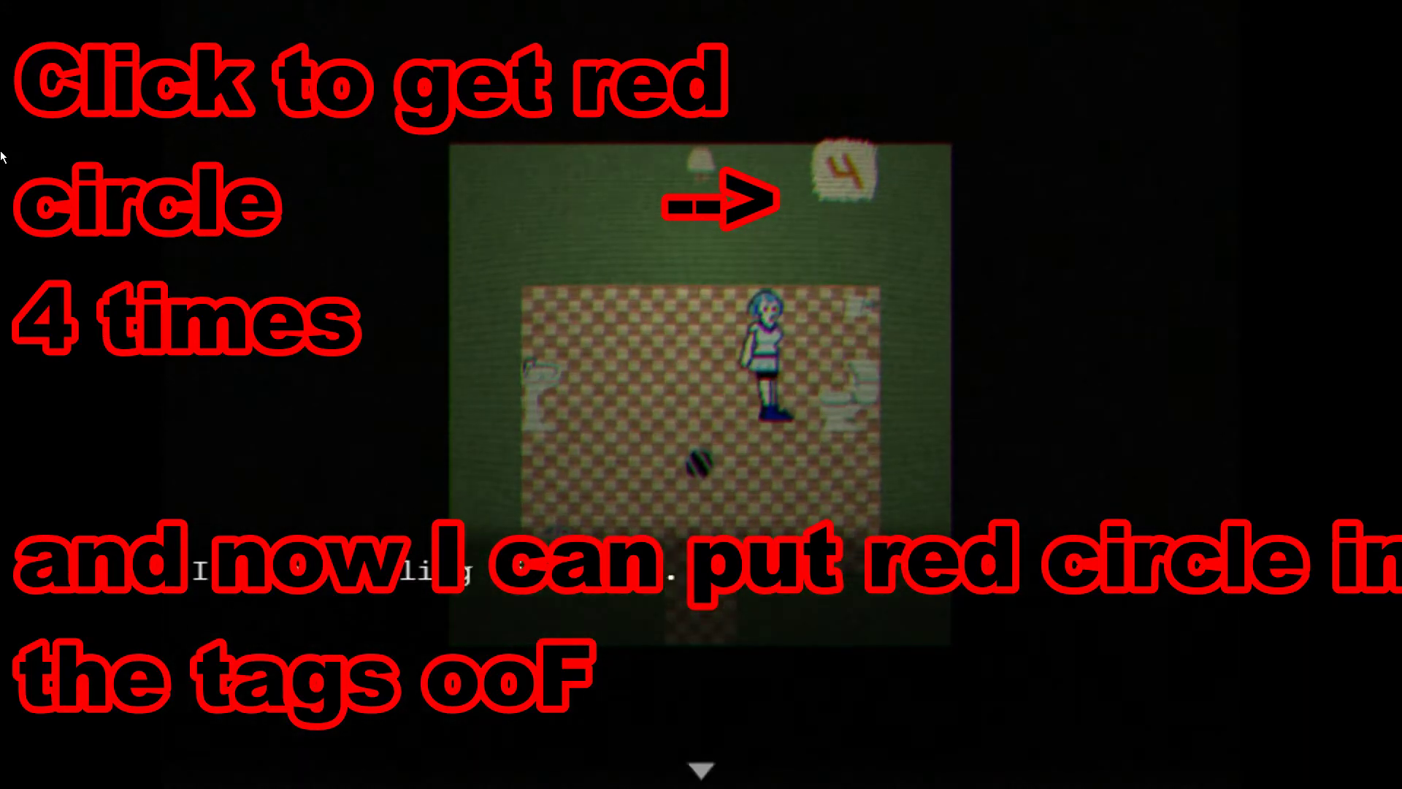
{"action": "key", "text": "Return"}
{"action": "key", "text": "Up"}
{"action": "key", "text": "Return"}
{"action": "key", "text": "Return"}
{"action": "key", "text": "Left"}
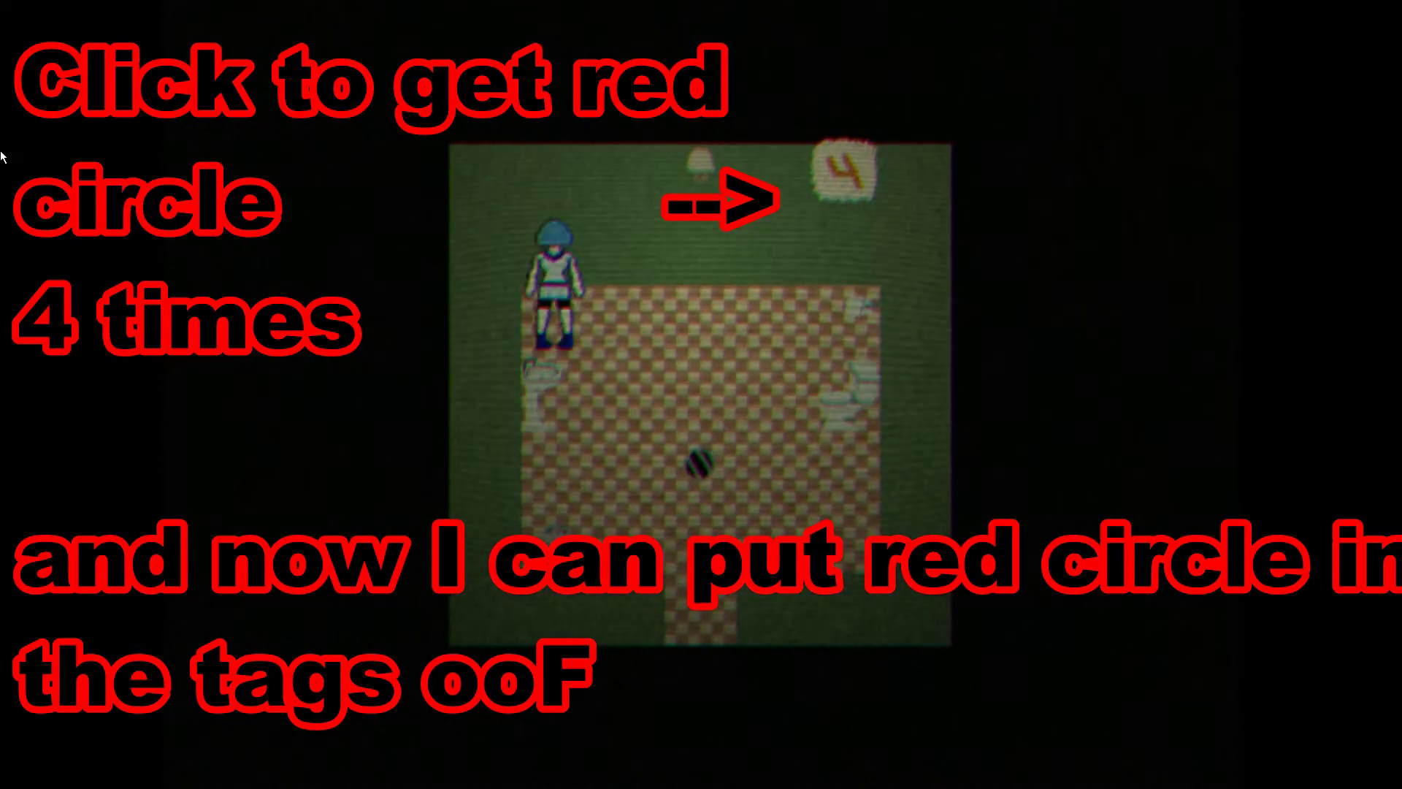
{"action": "key", "text": "Right"}
{"action": "key", "text": "Right"}
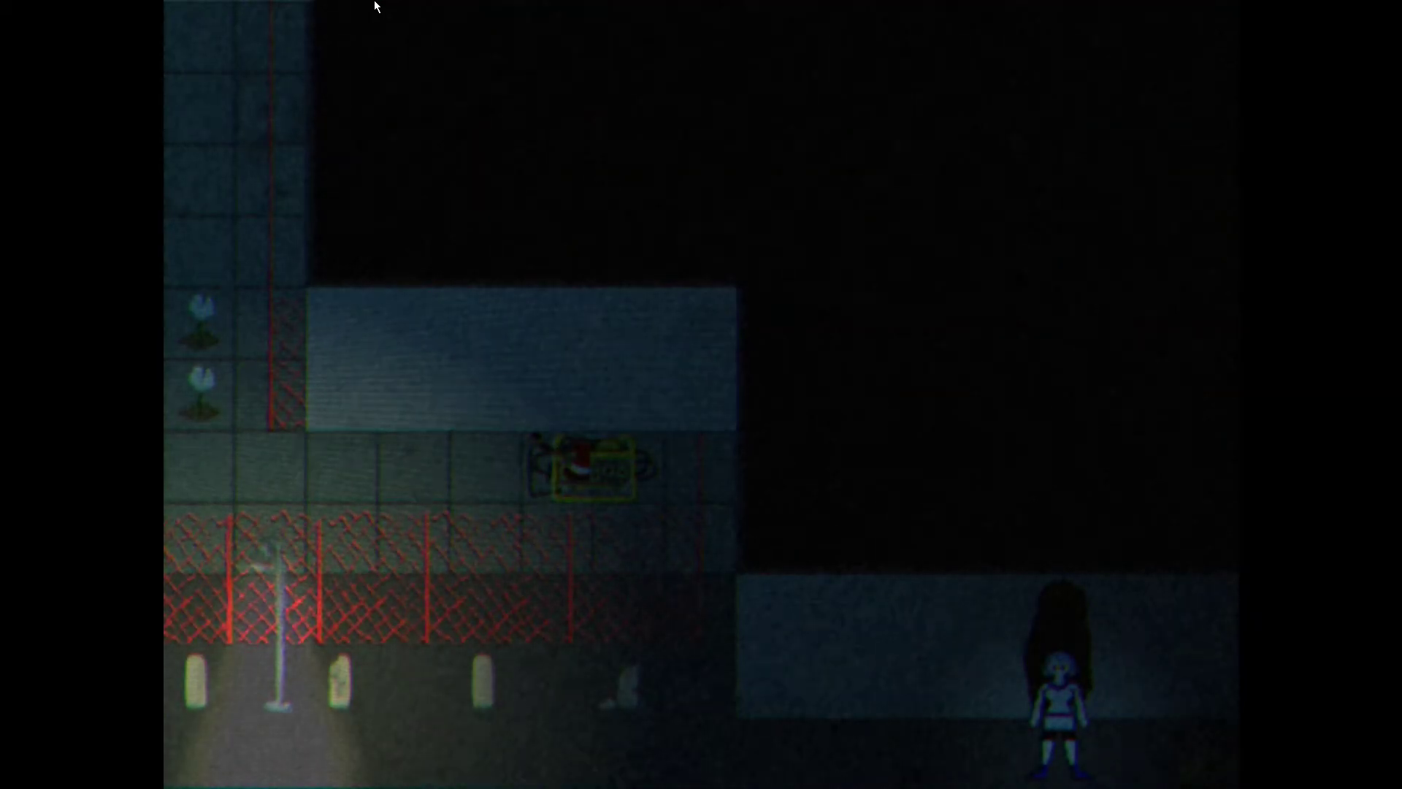
Walk up the street to the door and through the office into the store.
{"action": "key", "text": "Left"}
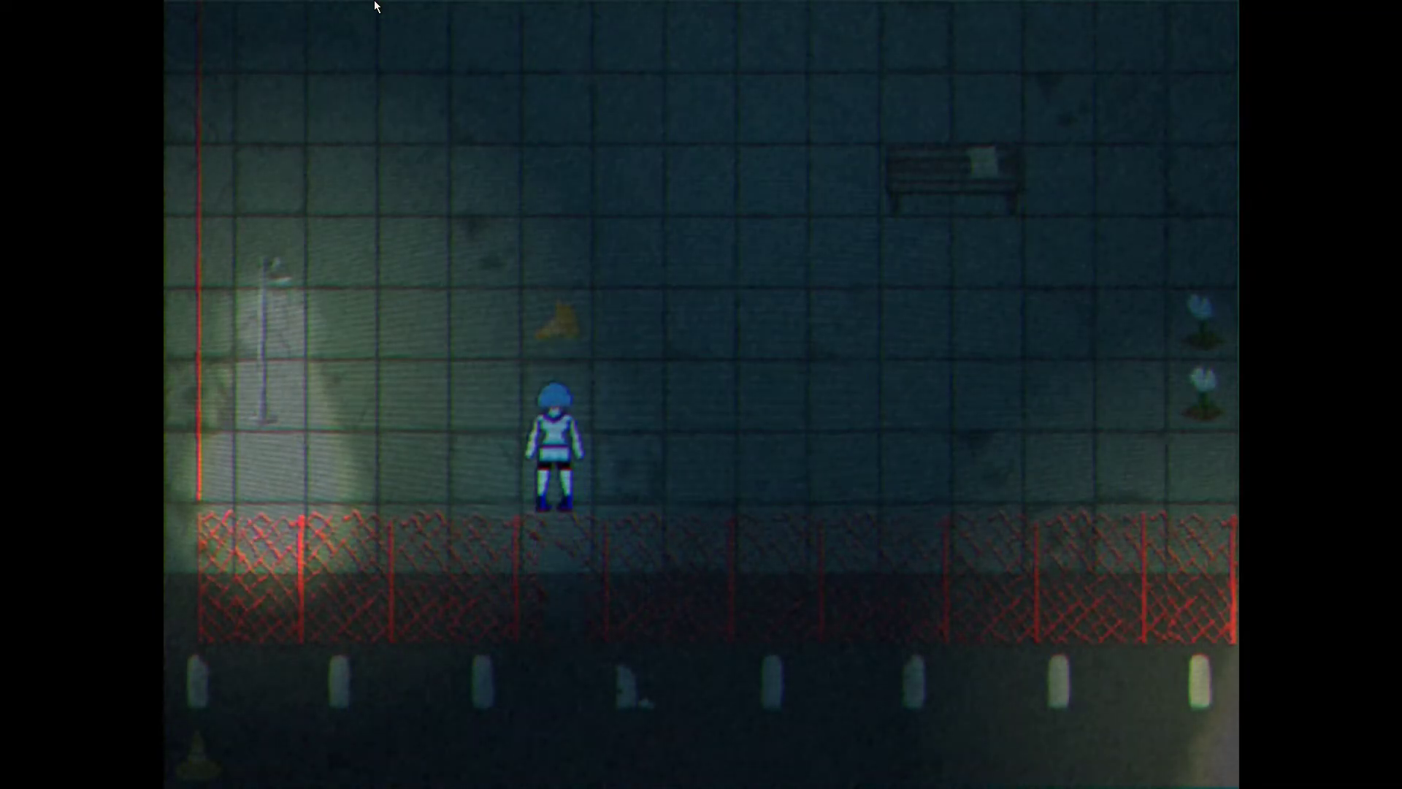
{"action": "key", "text": "Up"}
{"action": "key", "text": "Up"}
{"action": "key", "text": "Right"}
{"action": "key", "text": "Up"}
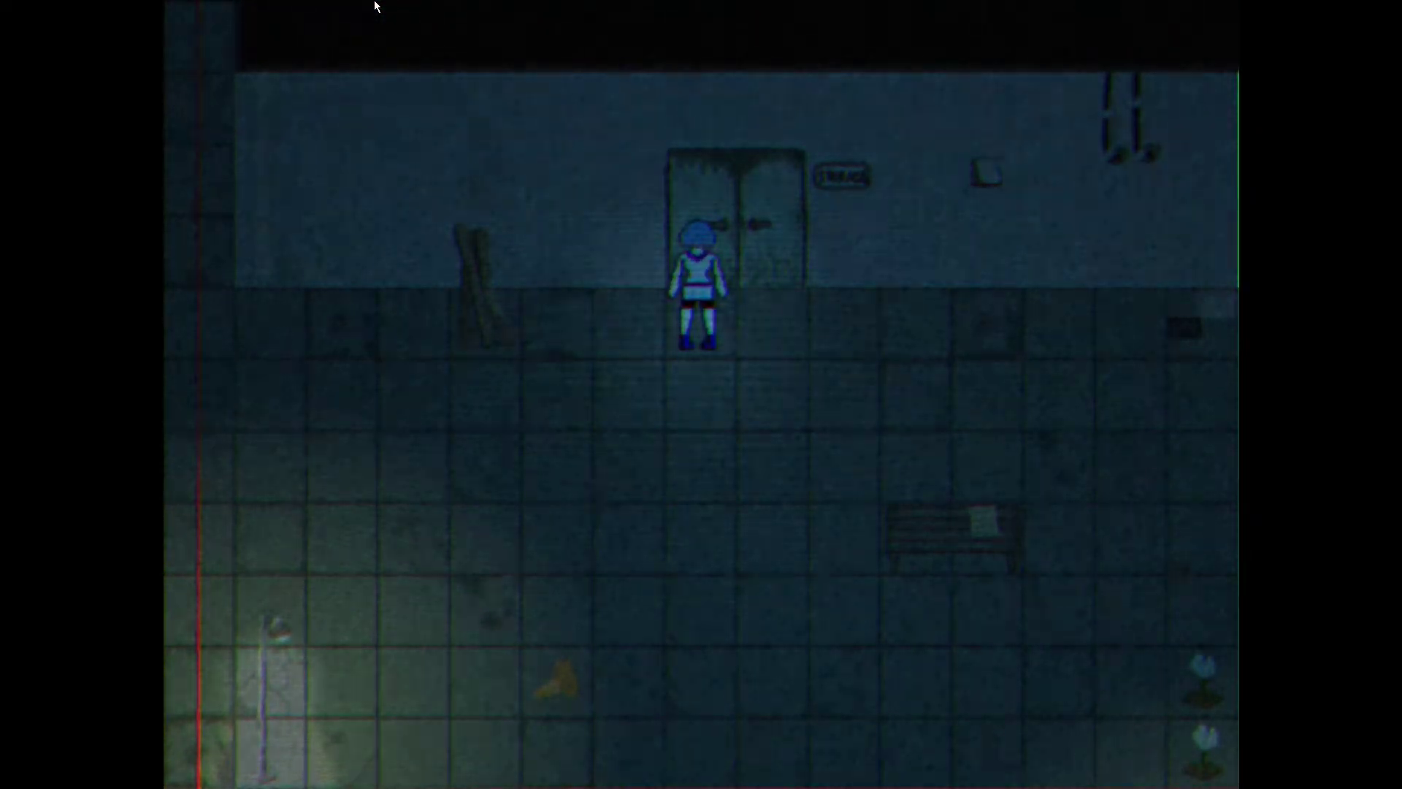
{"action": "key", "text": "Right"}
{"action": "key", "text": "Down"}
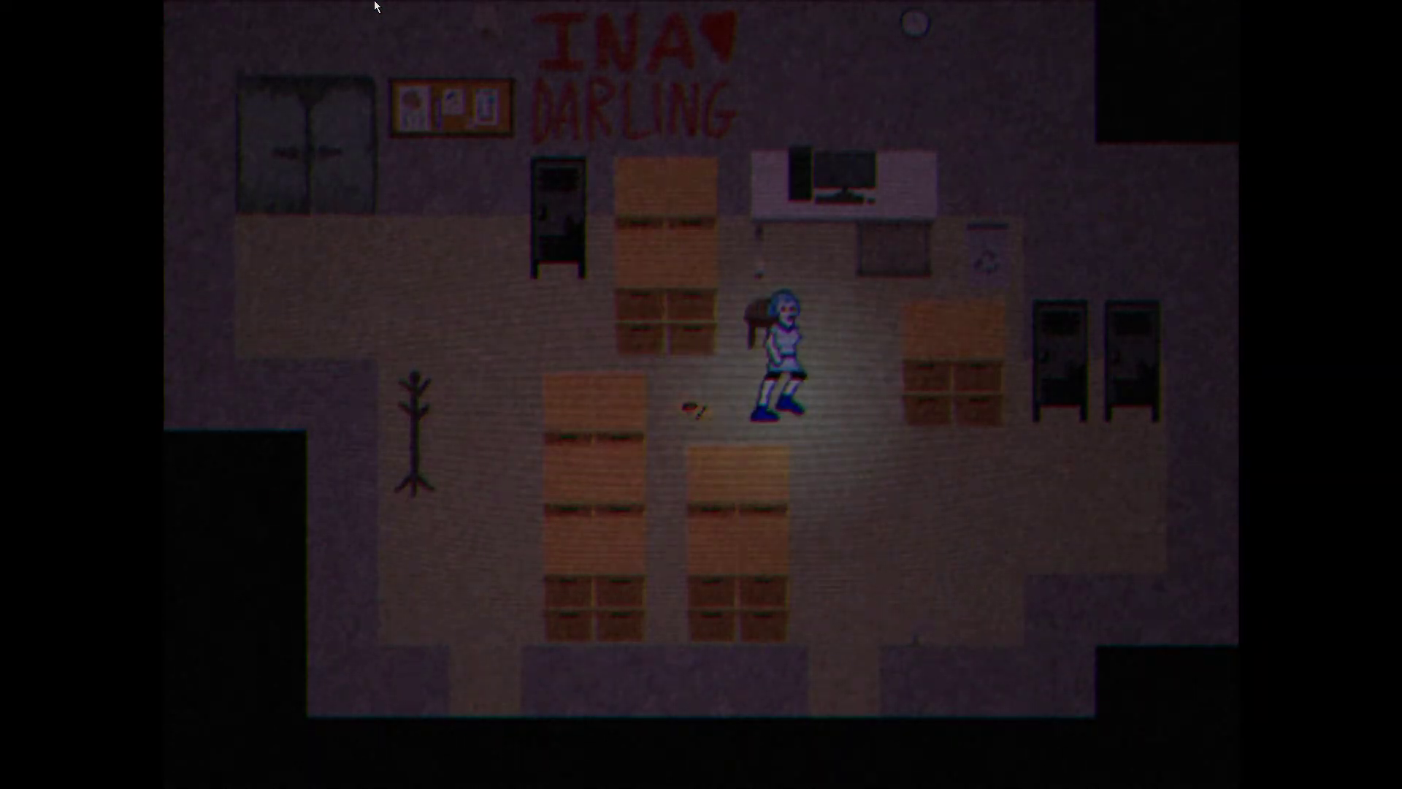
{"action": "key", "text": "Right"}
{"action": "key", "text": "Down"}
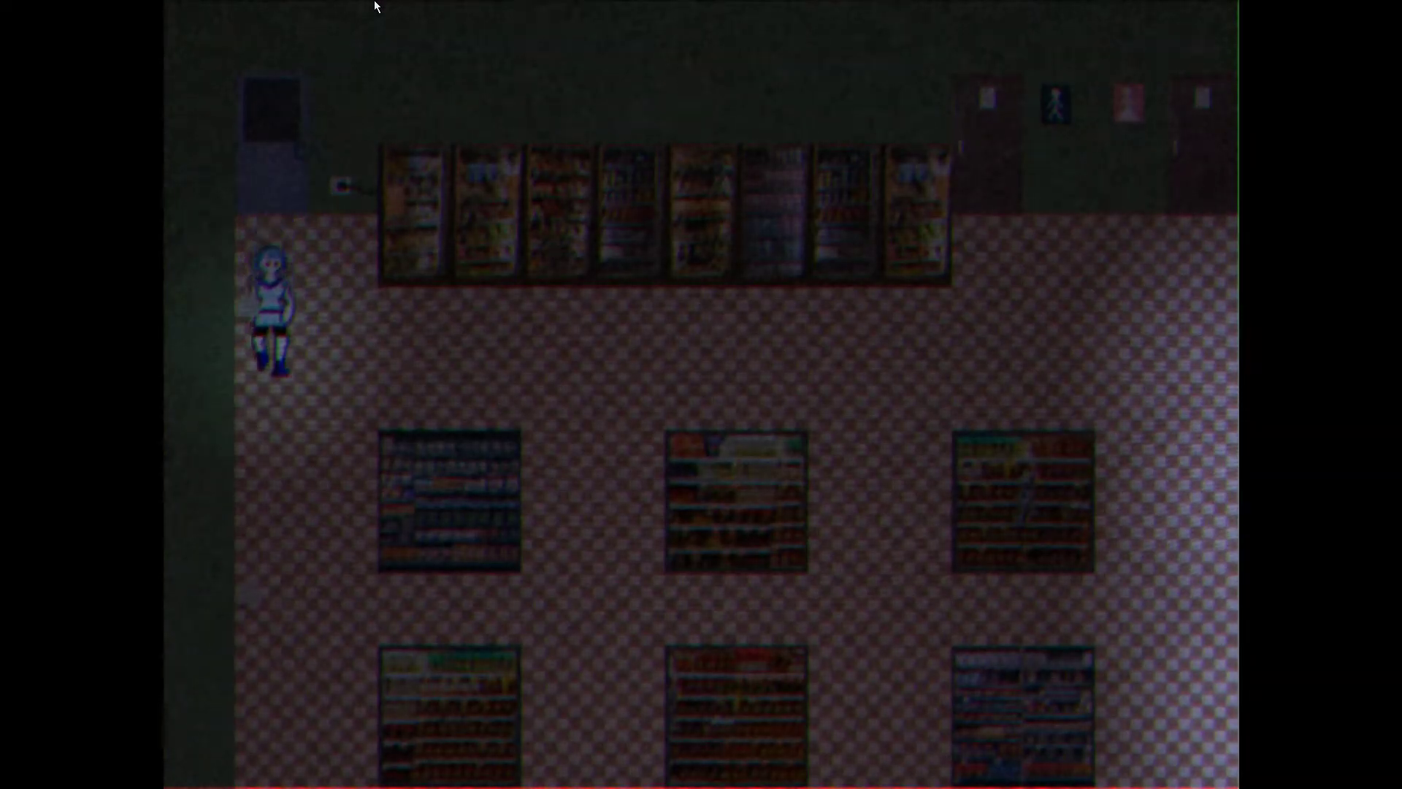
Walk down the store's left aisle and briefly check the Inventory menu.
{"action": "key", "text": "Down"}
{"action": "key", "text": "Right"}
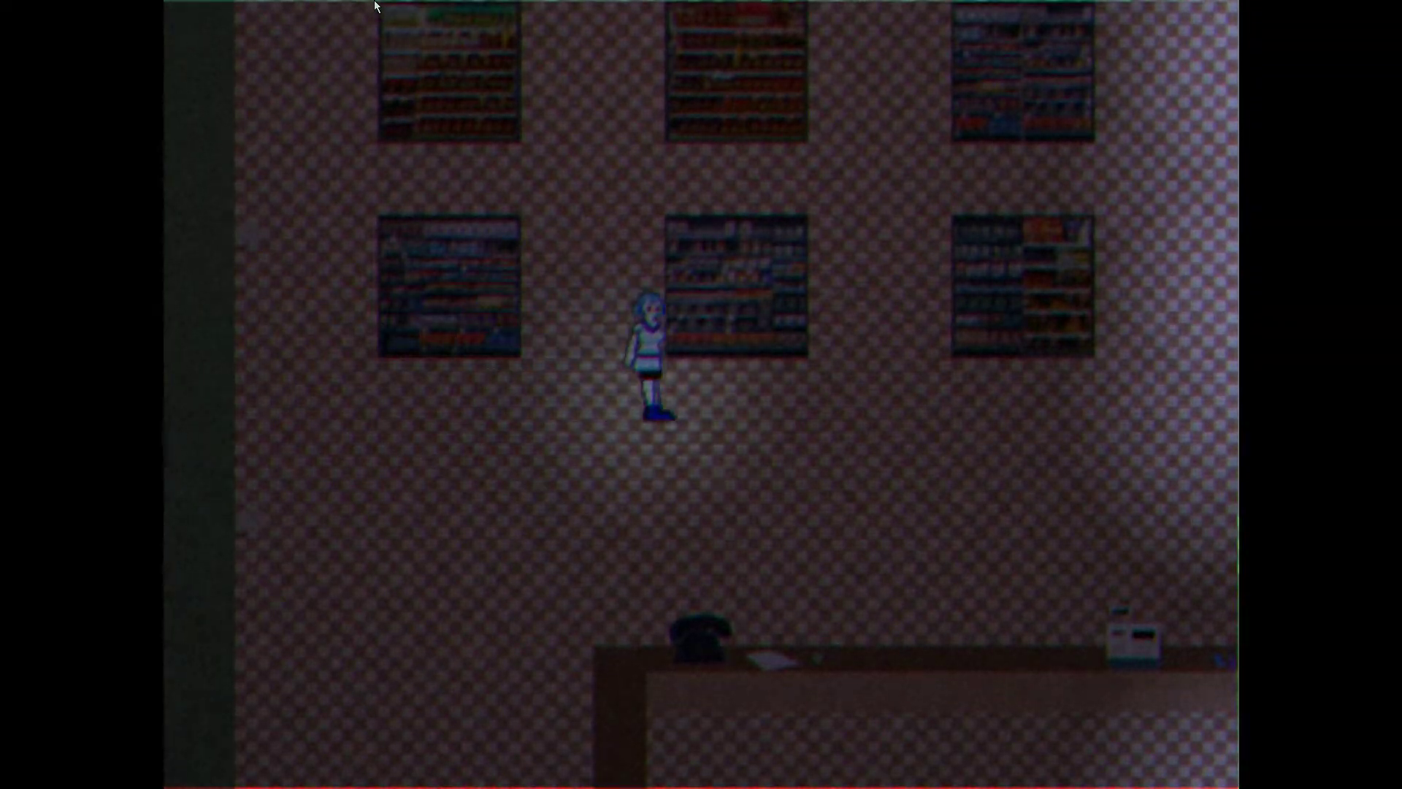
{"action": "key", "text": "Right"}
{"action": "key", "text": "Down"}
{"action": "key", "text": "Escape"}
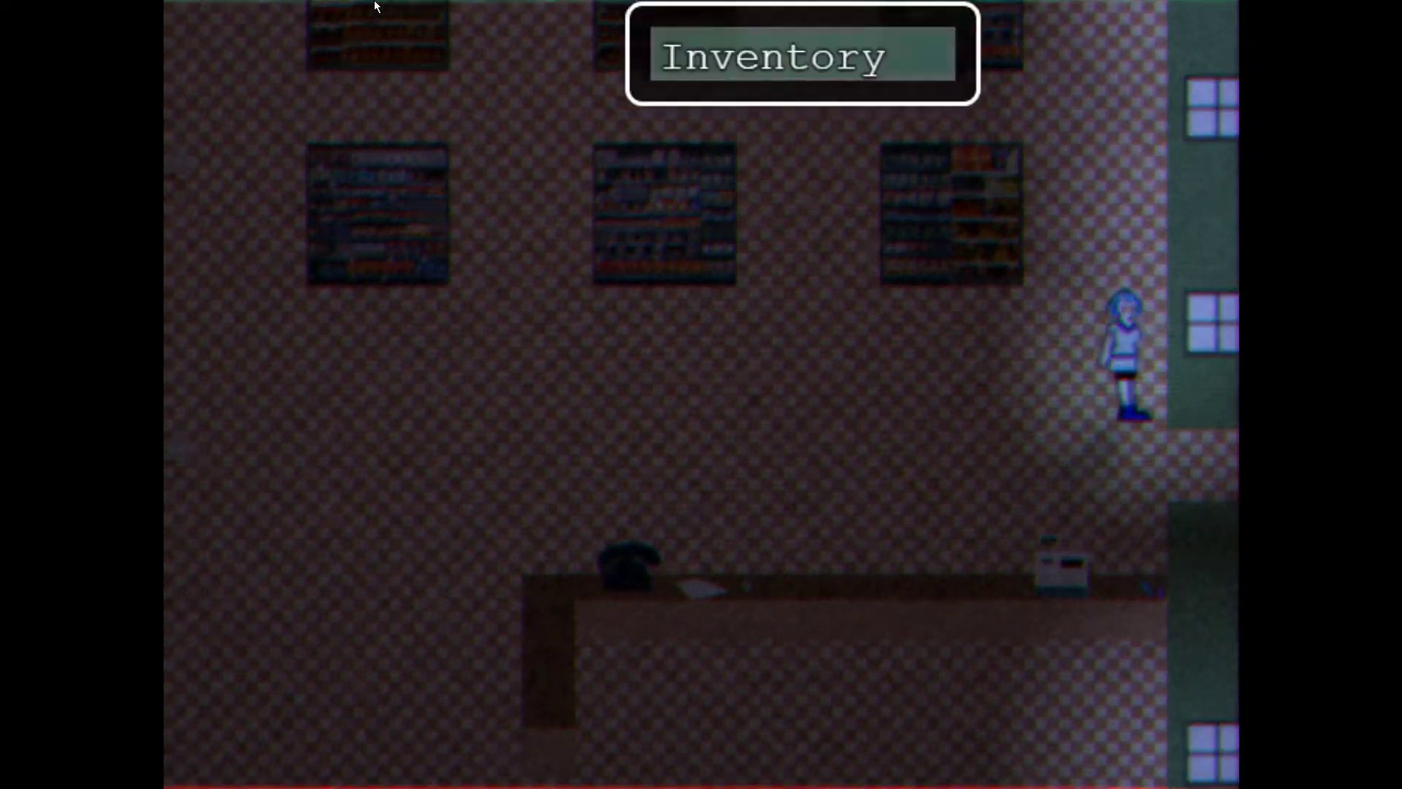
{"action": "key", "text": "Escape"}
{"action": "key", "text": "Down"}
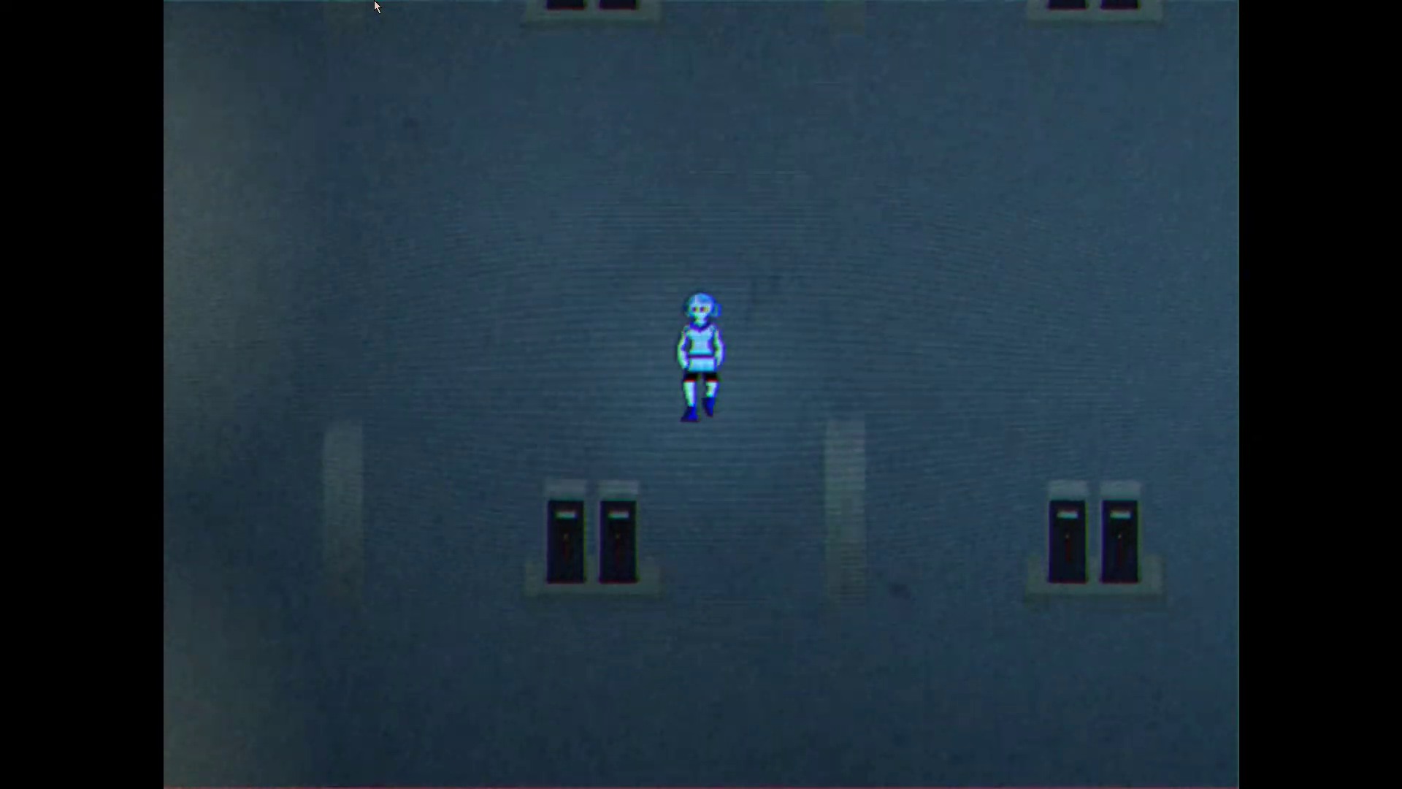
{"action": "key", "text": "Down"}
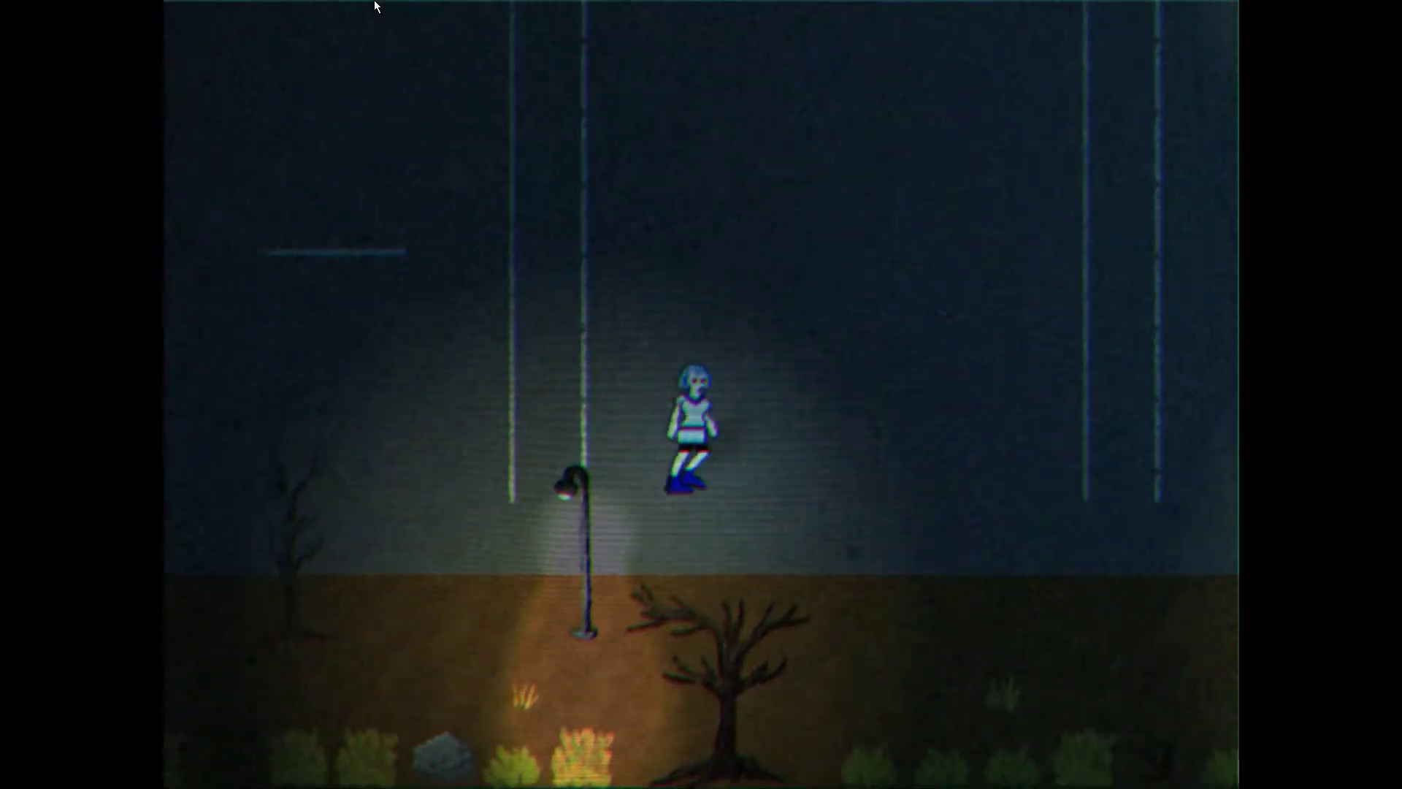
Walk down the road past the lamppost to the car and open the items.
{"action": "key", "text": "Right"}
{"action": "key", "text": "Right"}
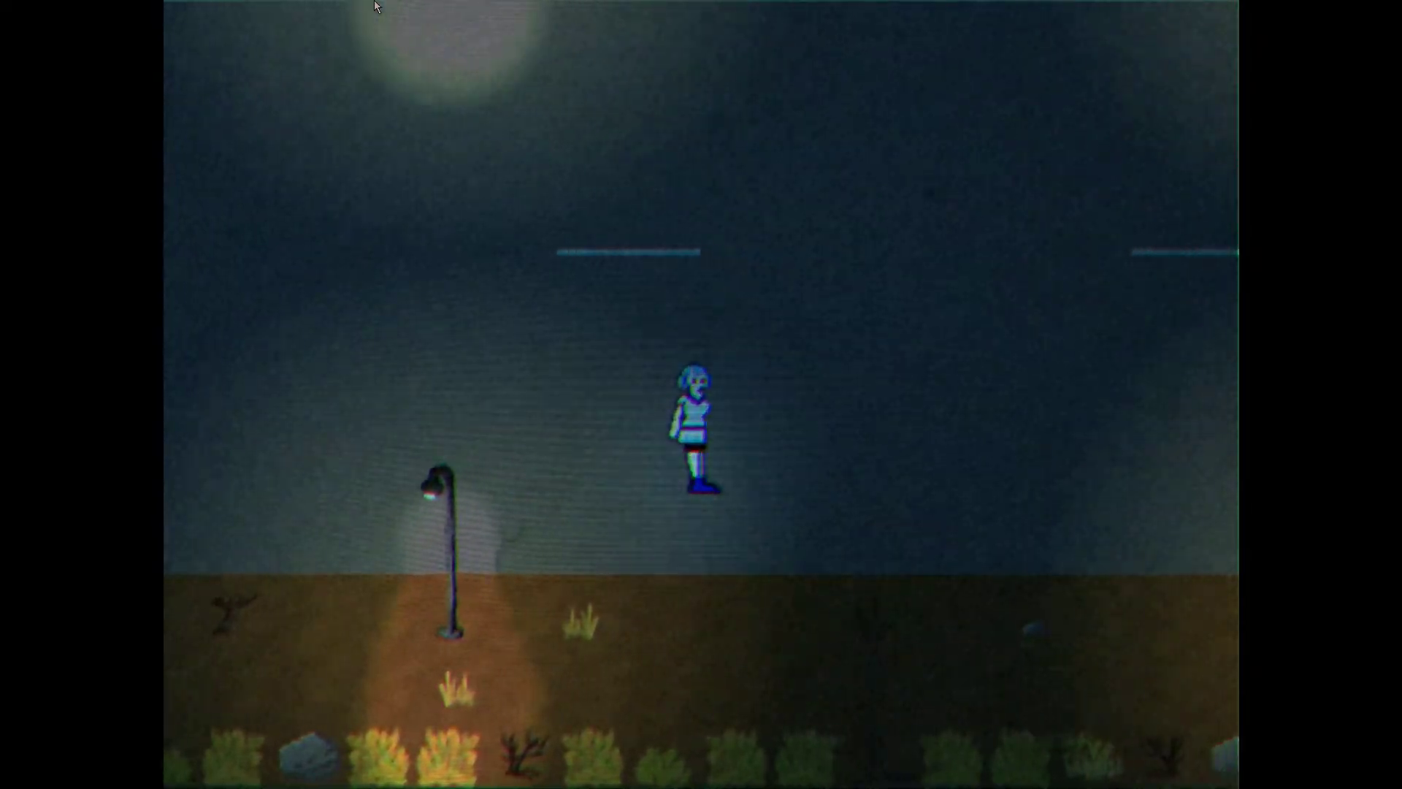
{"action": "key", "text": "Down"}
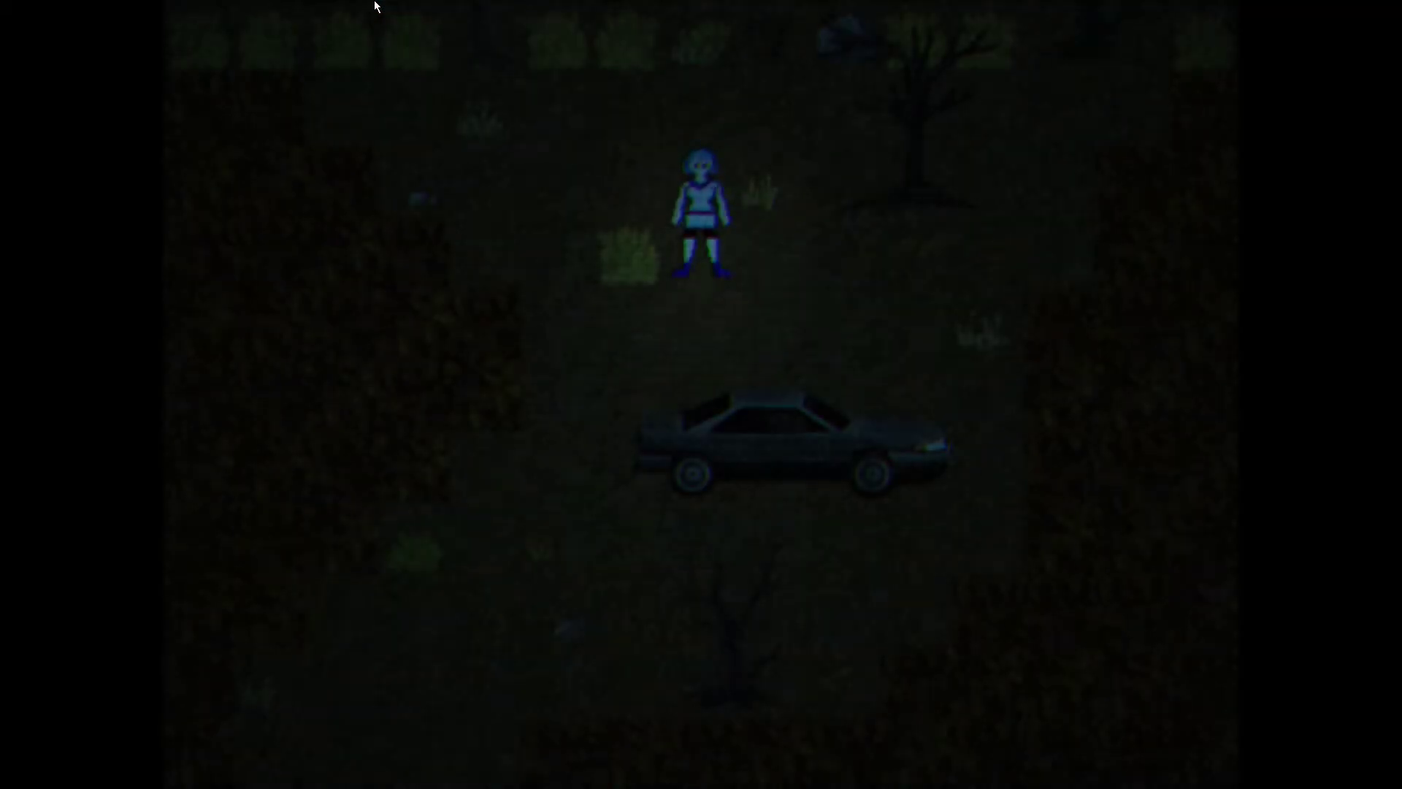
{"action": "key", "text": "Down"}
{"action": "key", "text": "Escape"}
{"action": "key", "text": "Return"}
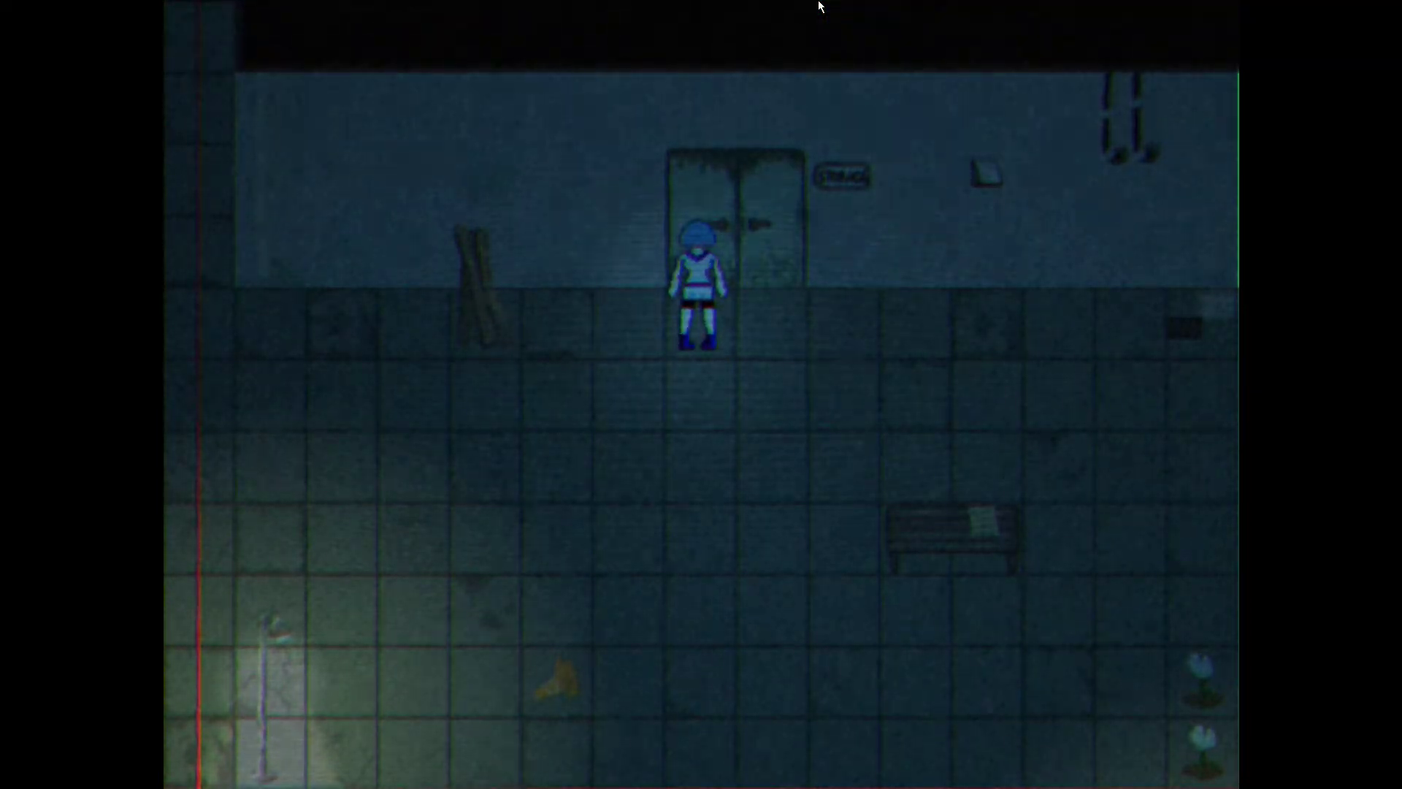
{"action": "key", "text": "Up"}
Walk back through the office and the store toward the counter.
{"action": "key", "text": "Down"}
{"action": "key", "text": "Right"}
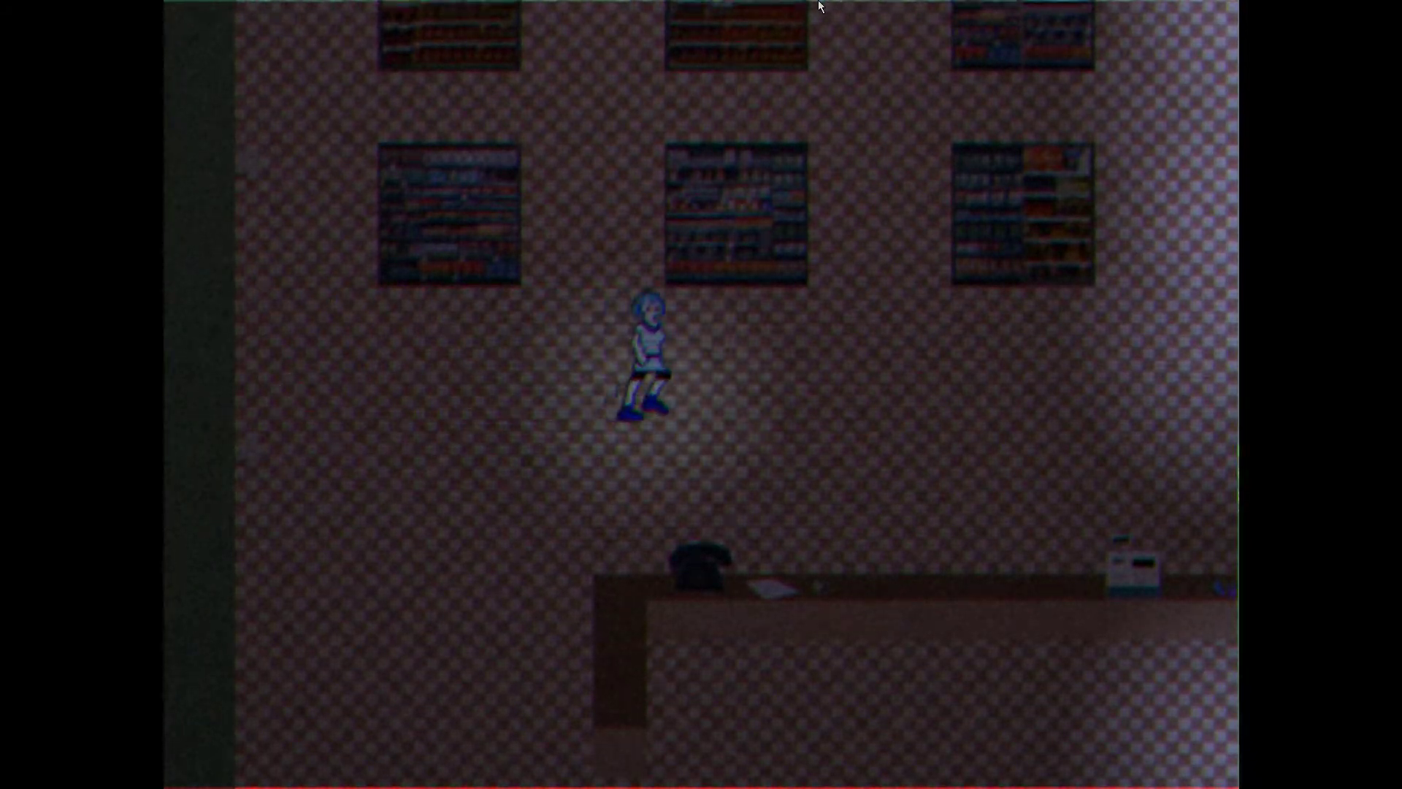
{"action": "key", "text": "Right"}
{"action": "key", "text": "Down"}
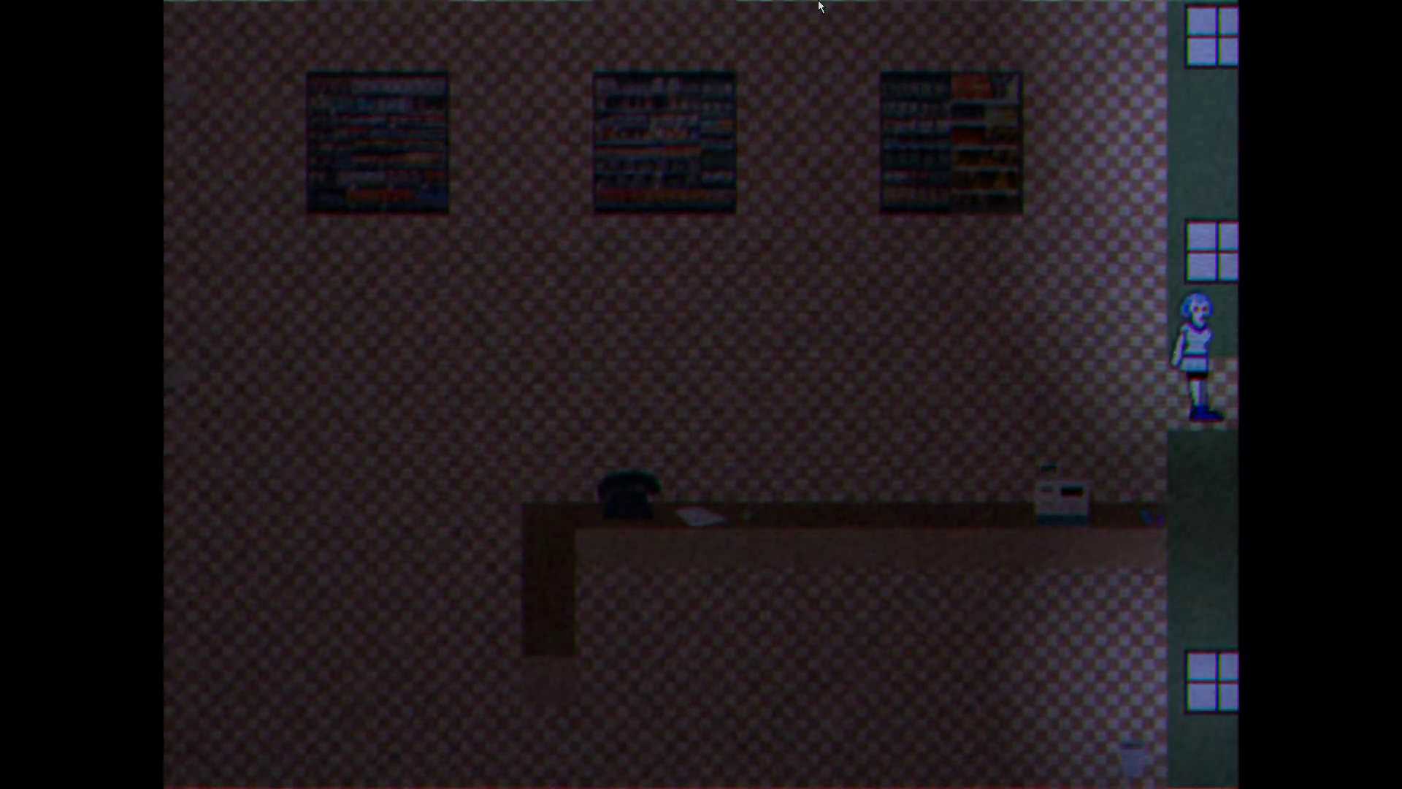
Look over the carried items in the Inventory menu.
{"action": "key", "text": "Escape"}
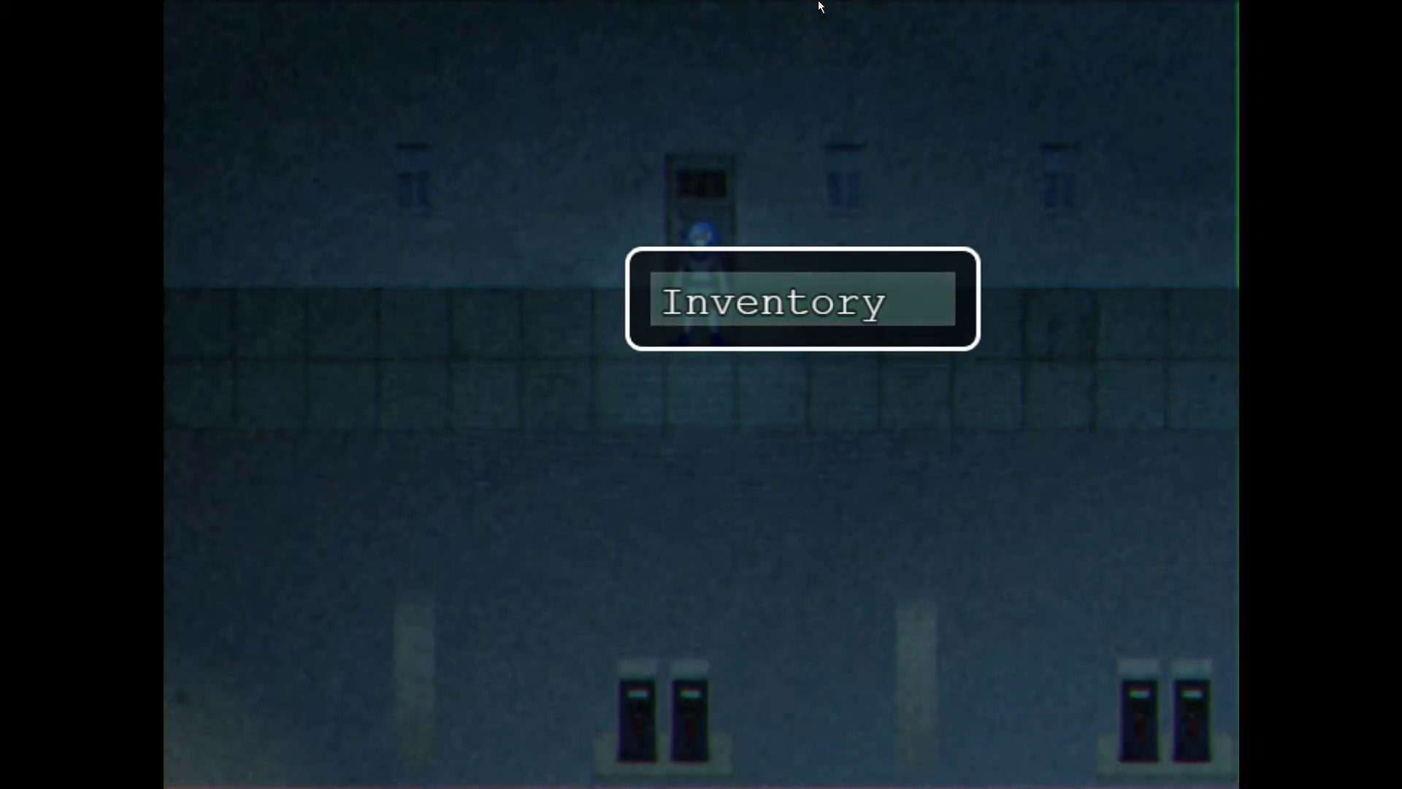
{"action": "key", "text": "Return"}
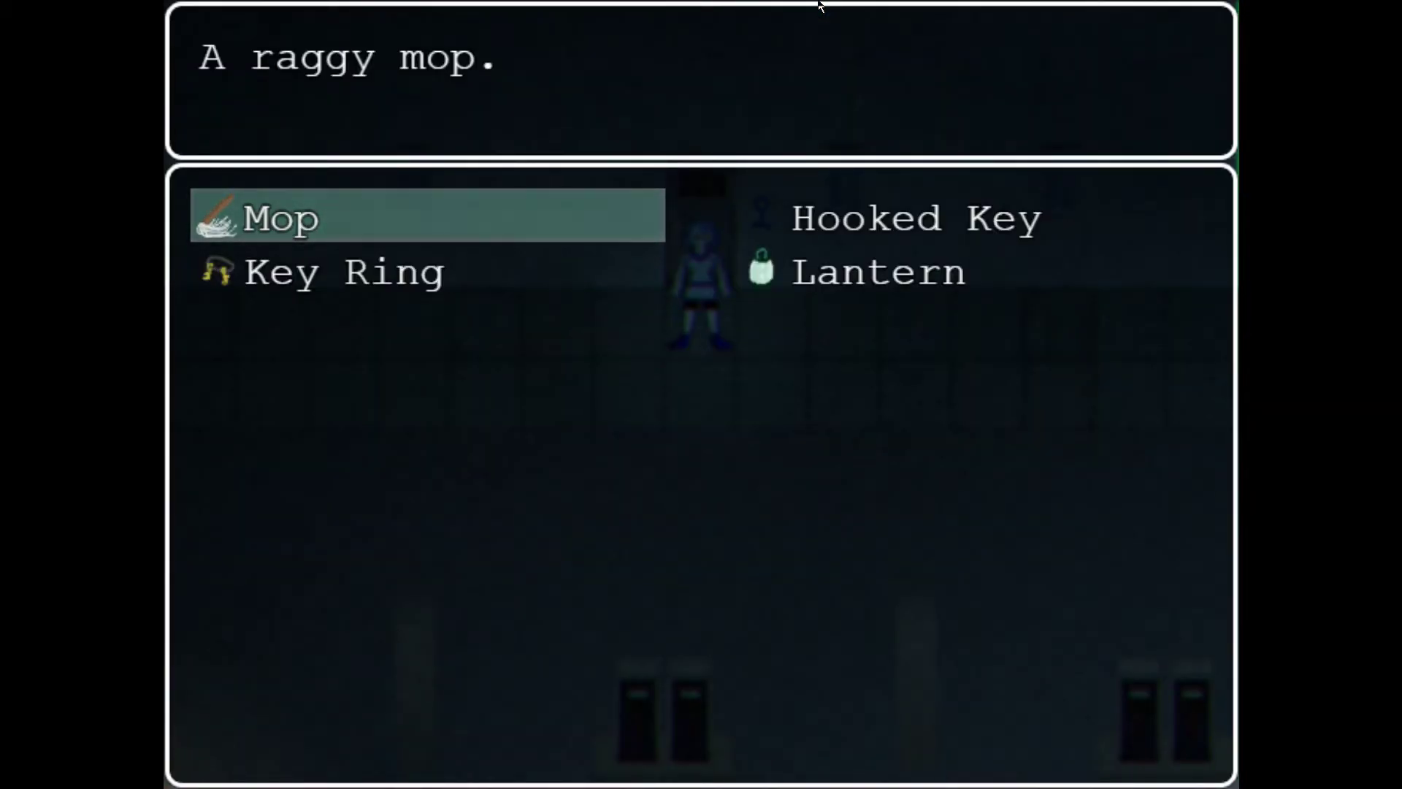
{"action": "key", "text": "Escape"}
{"action": "key", "text": "Escape"}
Walk down to the road and along the grassy roadside past the lamp.
{"action": "key", "text": "Down"}
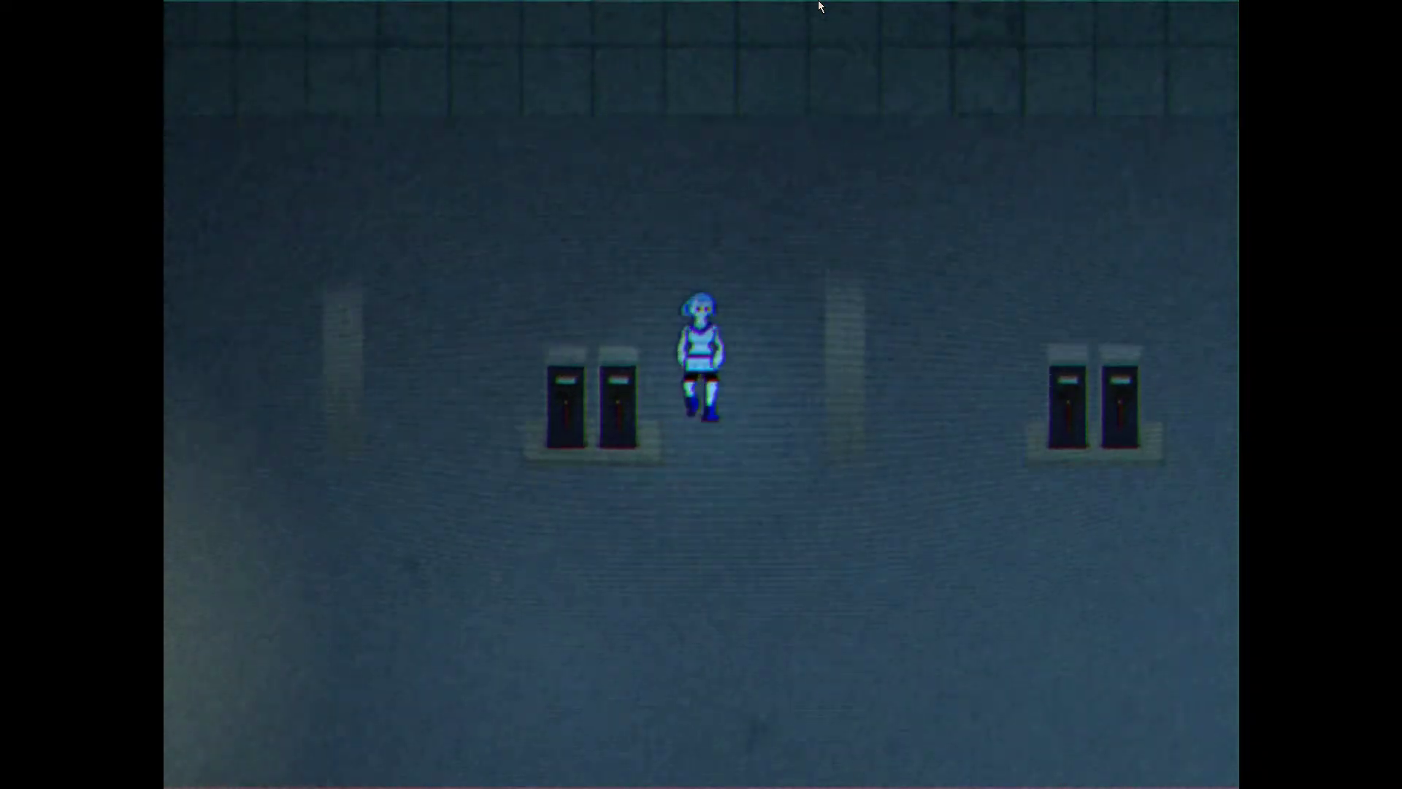
{"action": "key", "text": "Down"}
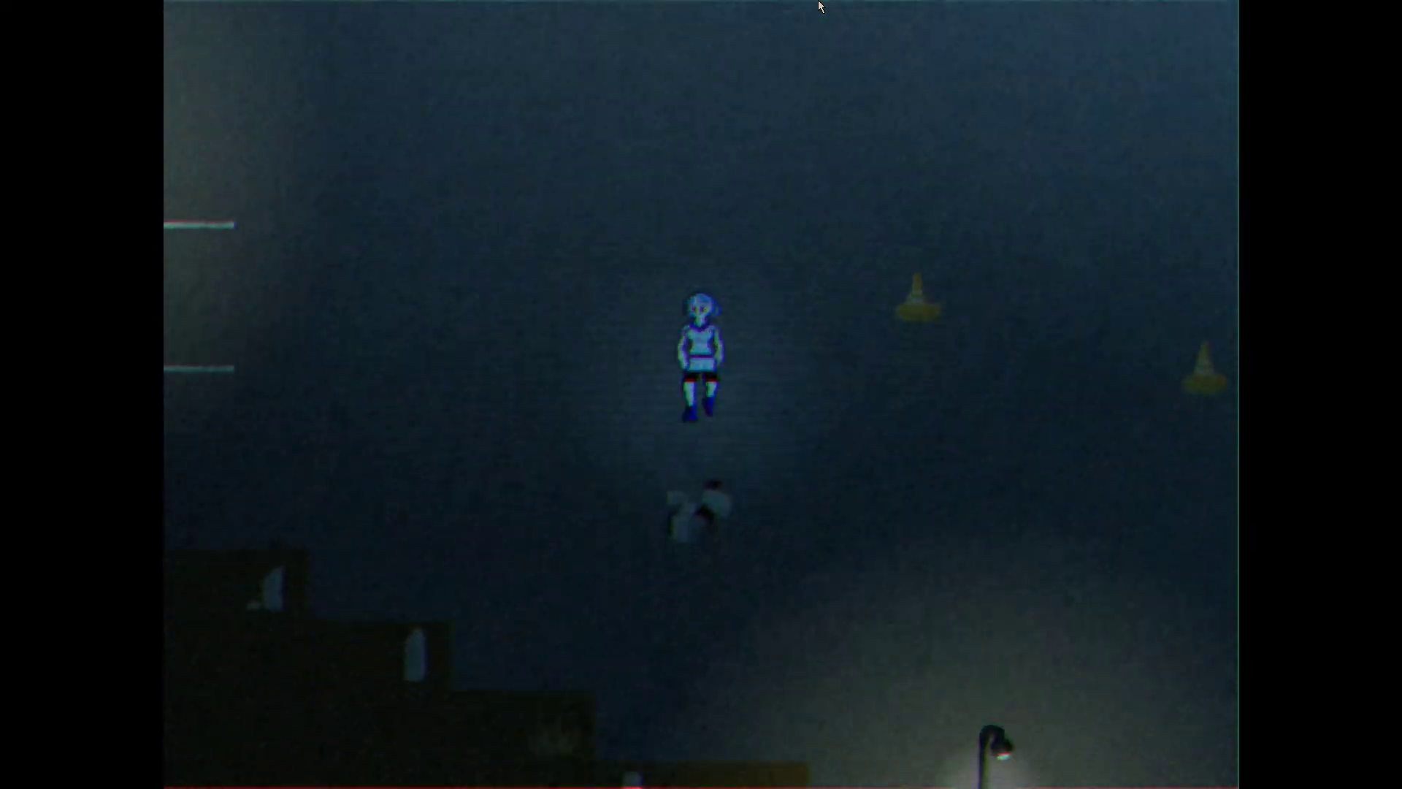
{"action": "key", "text": "Down"}
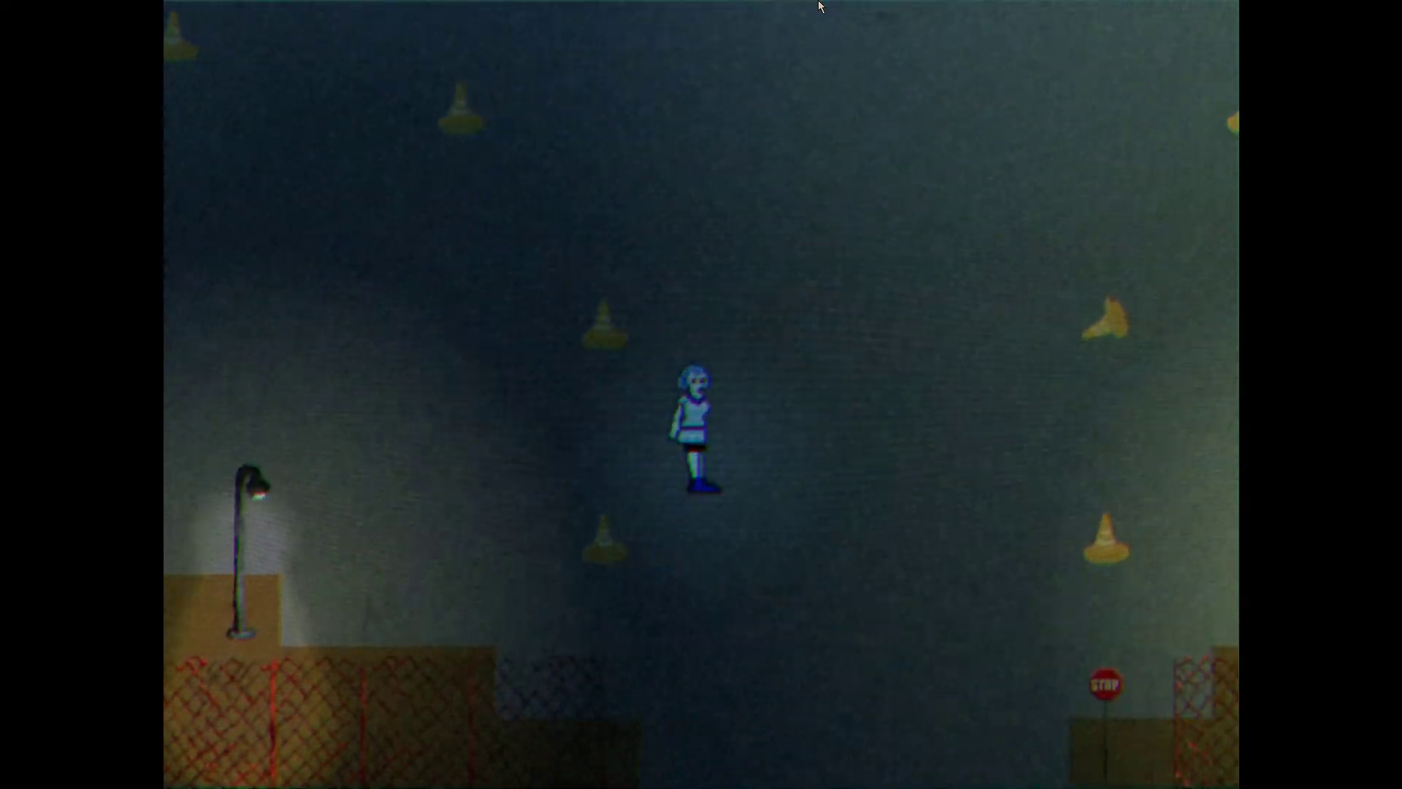
{"action": "key", "text": "Down"}
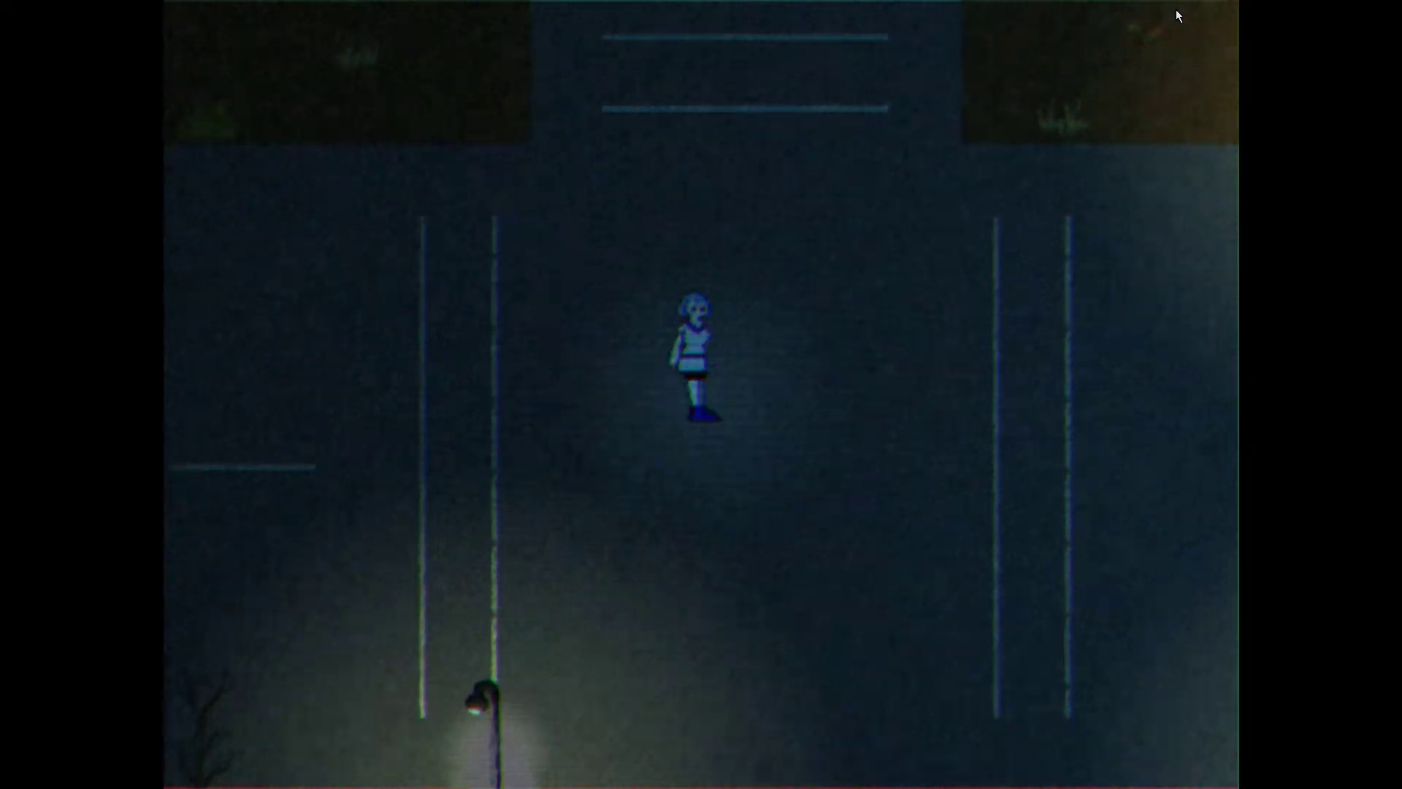
{"action": "key", "text": "Right"}
{"action": "key", "text": "Down"}
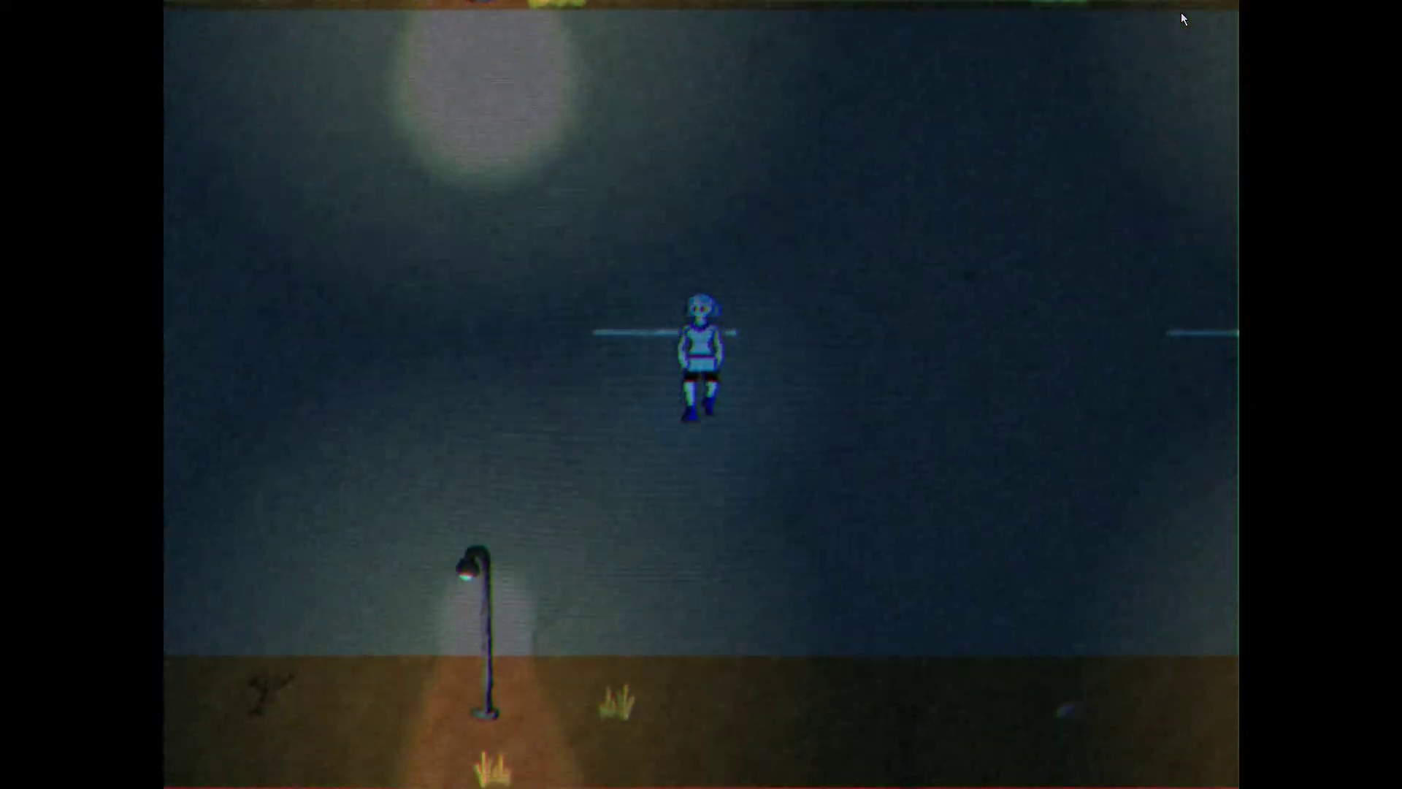
{"action": "key", "text": "Down"}
{"action": "key", "text": "Right"}
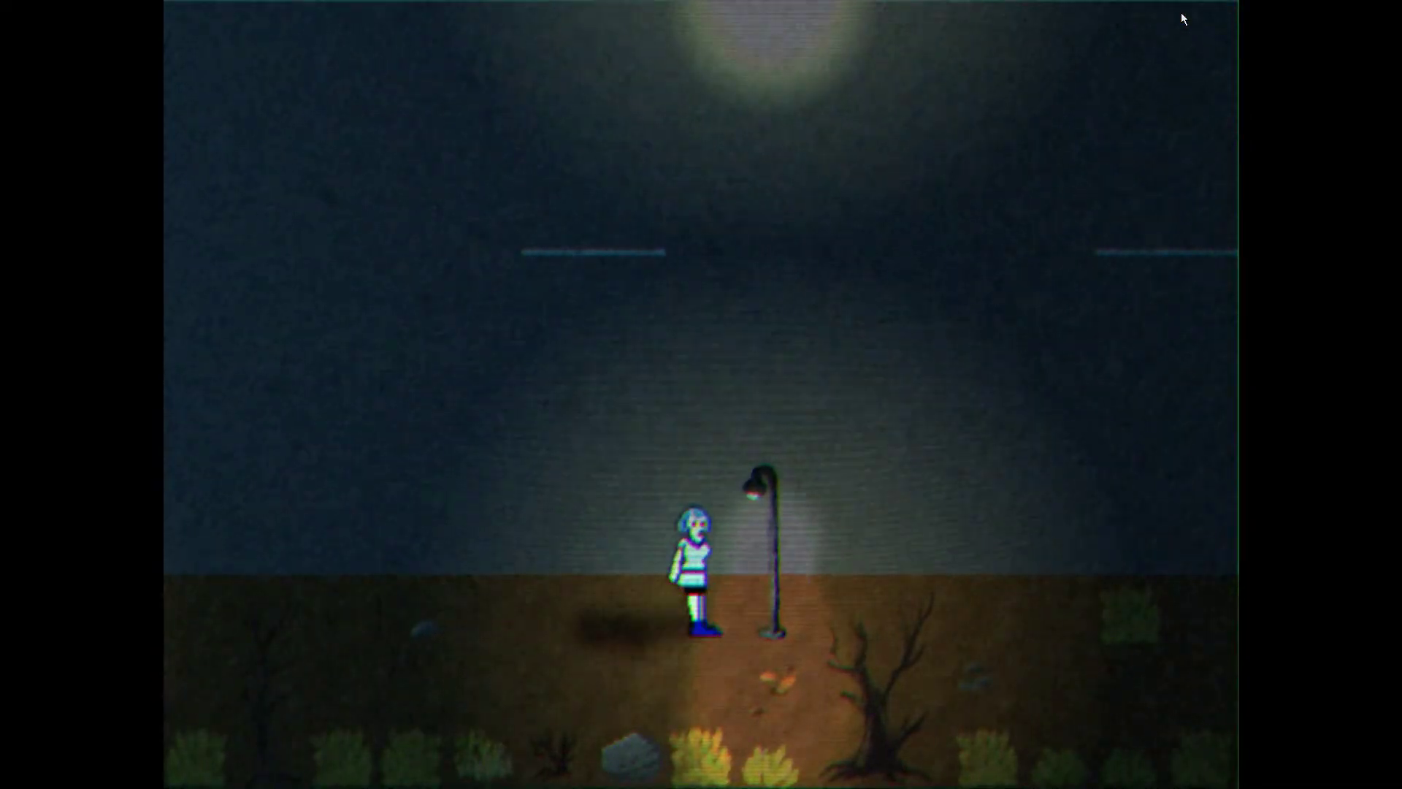
{"action": "key", "text": "Down"}
{"action": "key", "text": "Right"}
{"action": "key", "text": "Left"}
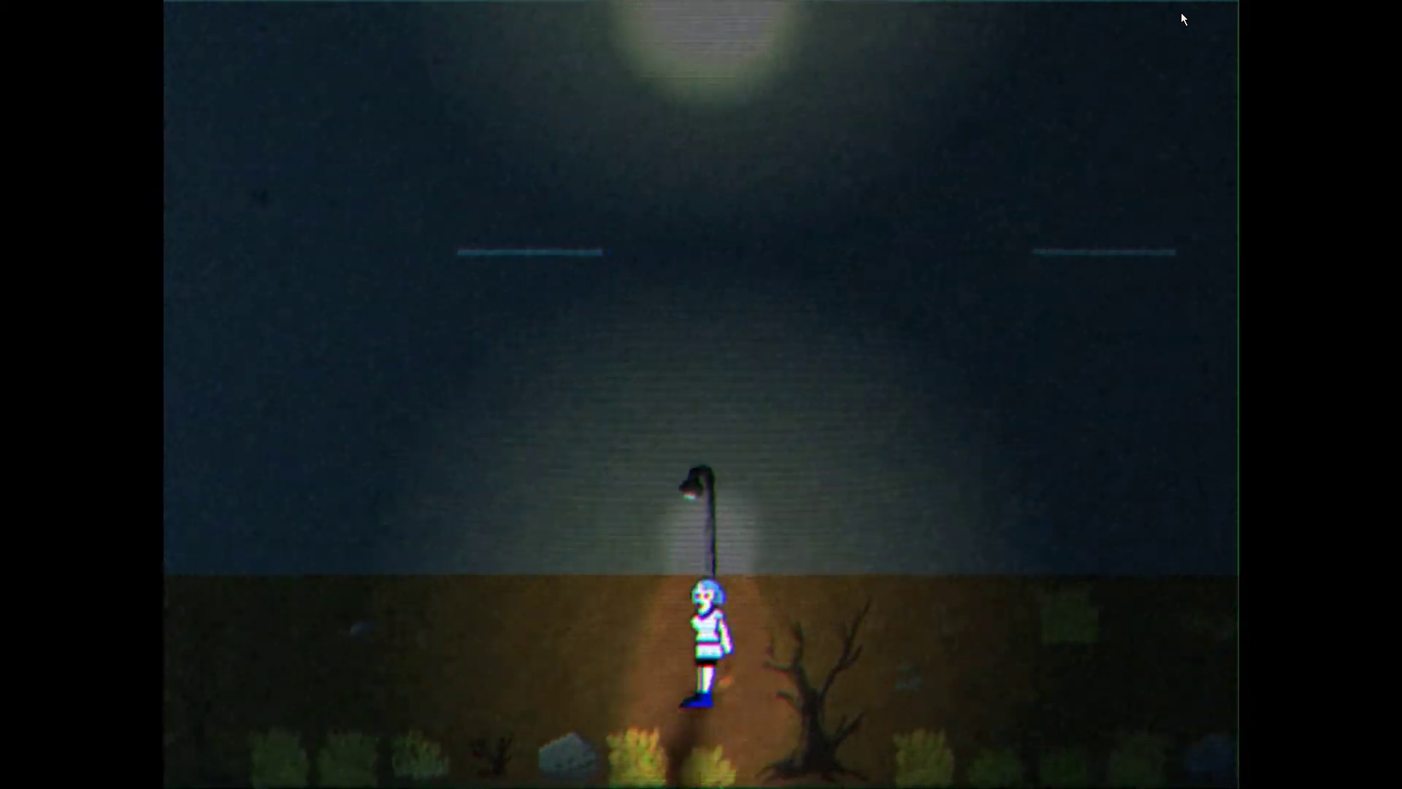
Stand beside the car and use the key on it.
{"action": "key", "text": "Down"}
{"action": "key", "text": "Down"}
{"action": "key", "text": "Right"}
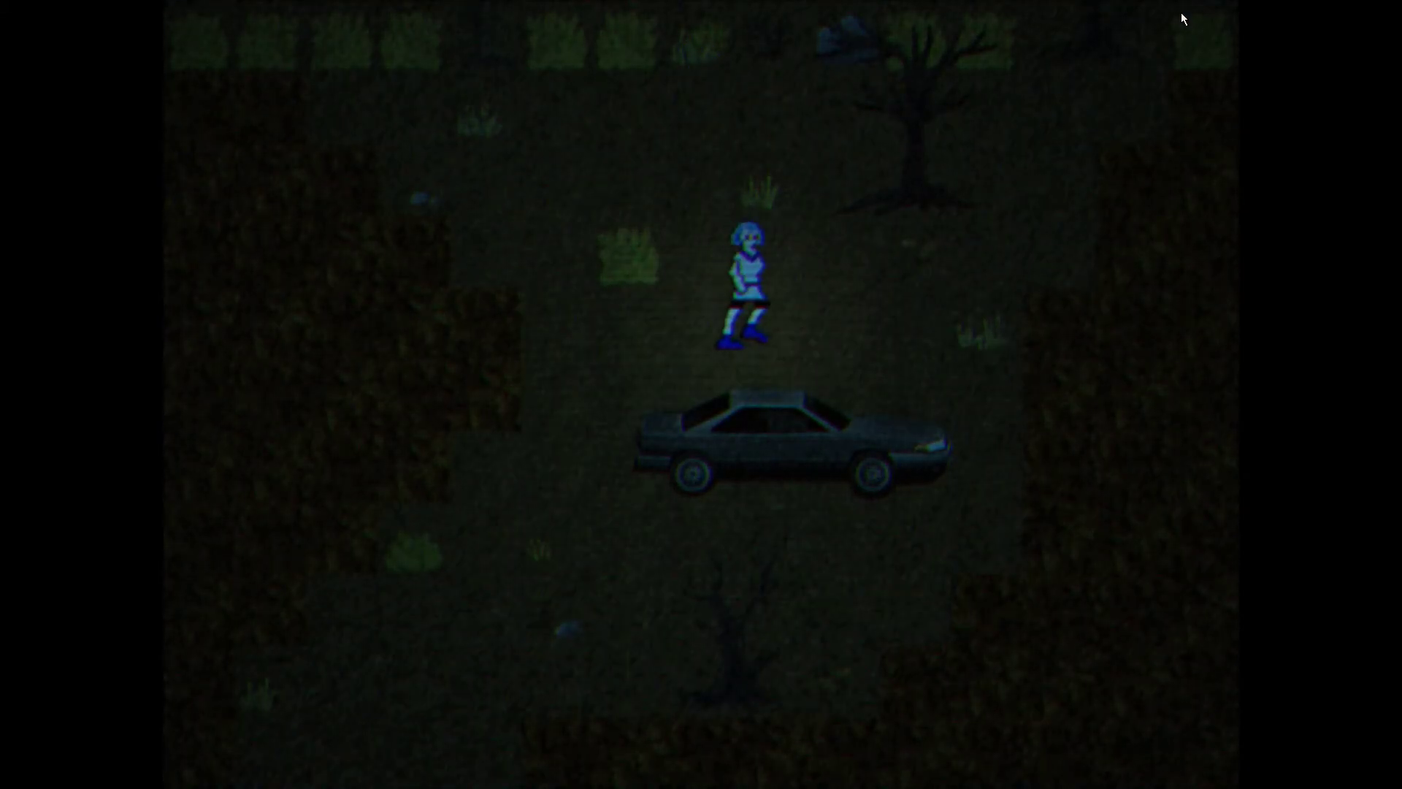
{"action": "key", "text": "Down"}
{"action": "key", "text": "Escape"}
{"action": "key", "text": "Down"}
{"action": "key", "text": "Return"}
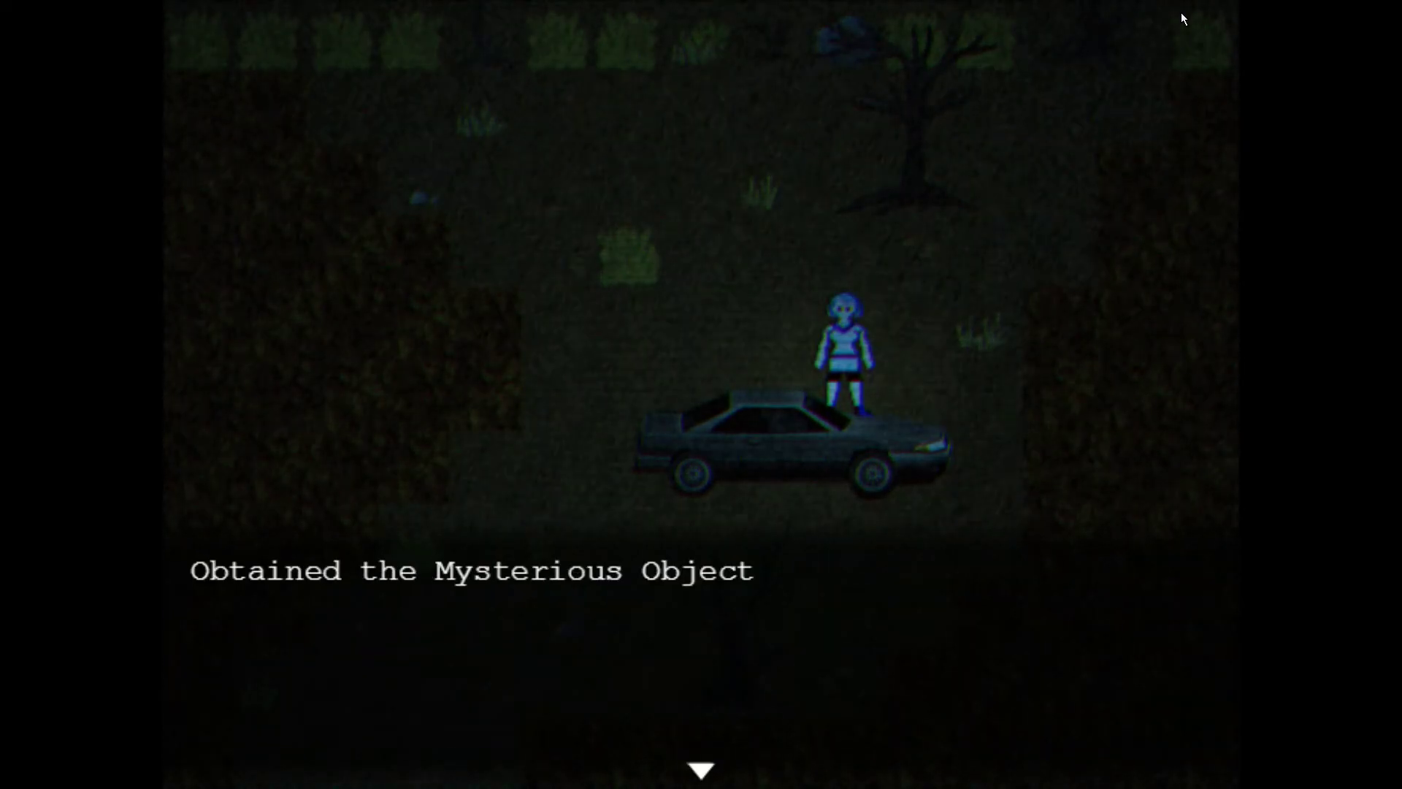
Dismiss the 'Obtained the Mysterious Object' message and head from the car toward the top edge.
{"action": "key", "text": "Return"}
{"action": "key", "text": "Left"}
{"action": "key", "text": "Up"}
{"action": "key", "text": "Right"}
{"action": "key", "text": "Up"}
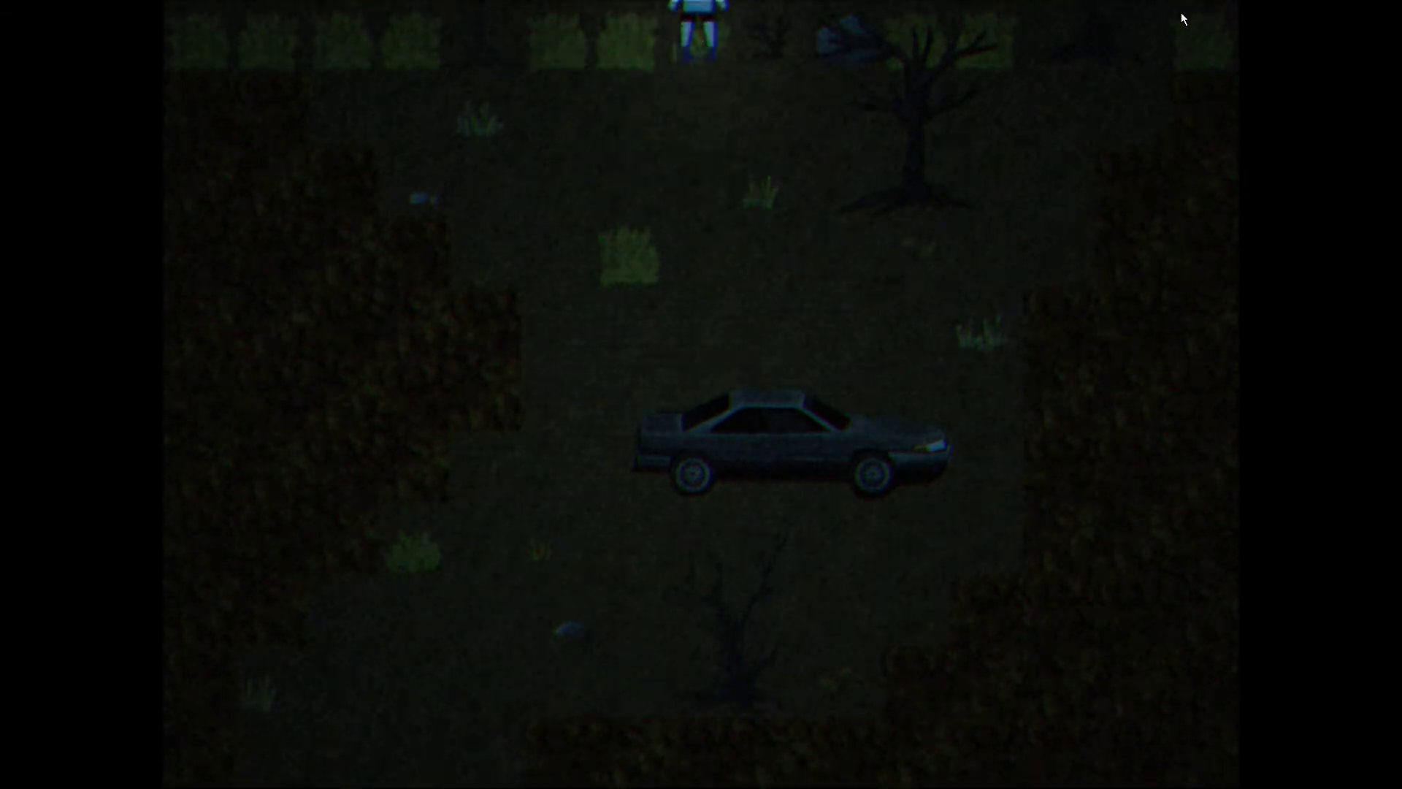